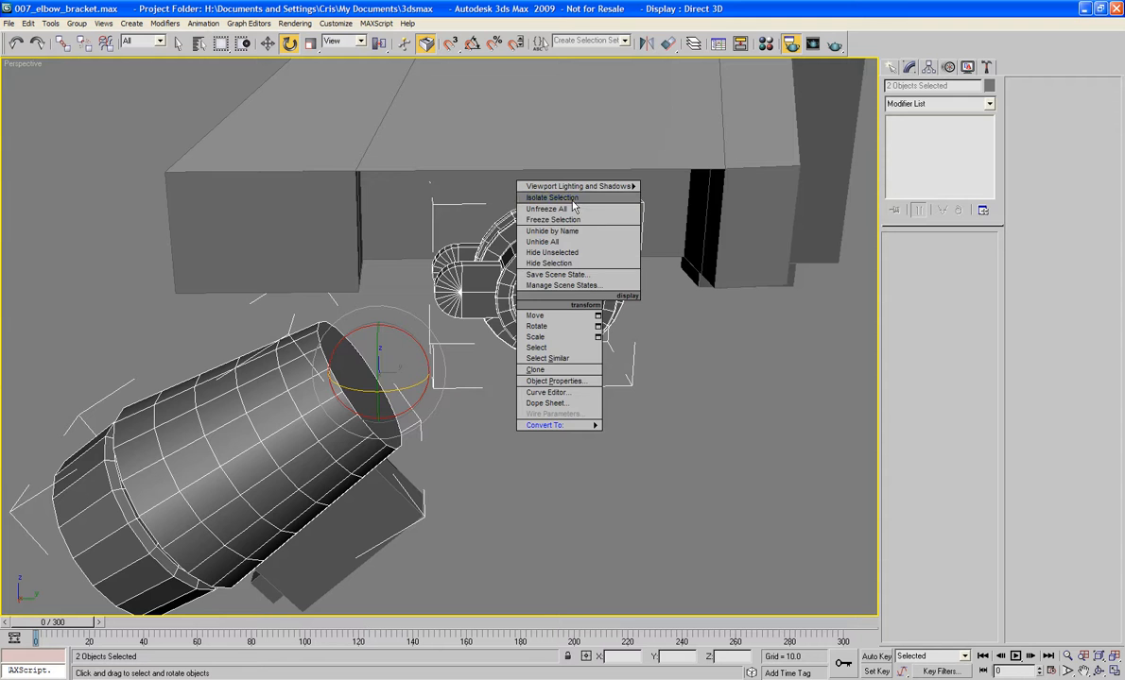
Isolate the two selected objects and clear the selection
click(552, 197)
click(665, 444)
alt+middle_drag(665, 444, 321, 435)
scroll(504, 374, down, 4)
click(449, 365)
scroll(505, 432, up, 5)
click(567, 414)
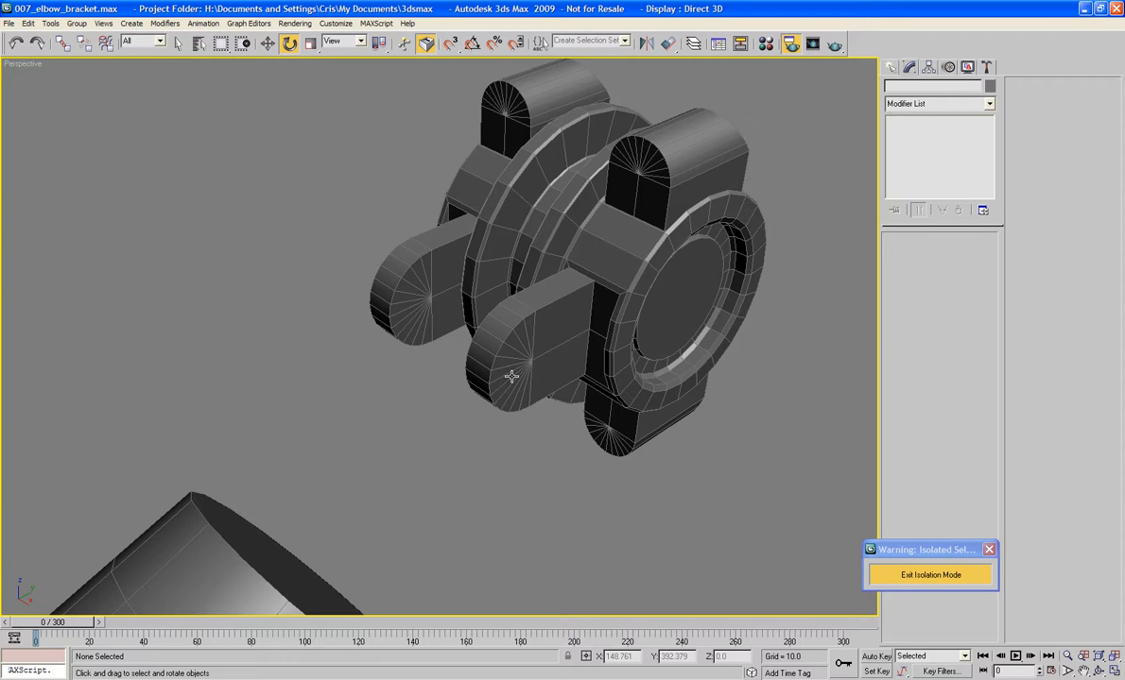
Create an AutoGrid cylinder centred on the inner face of one rounded bracket arm, about 5.7 in radius and 5.5 high
alt+middle_drag(417, 337, 498, 290)
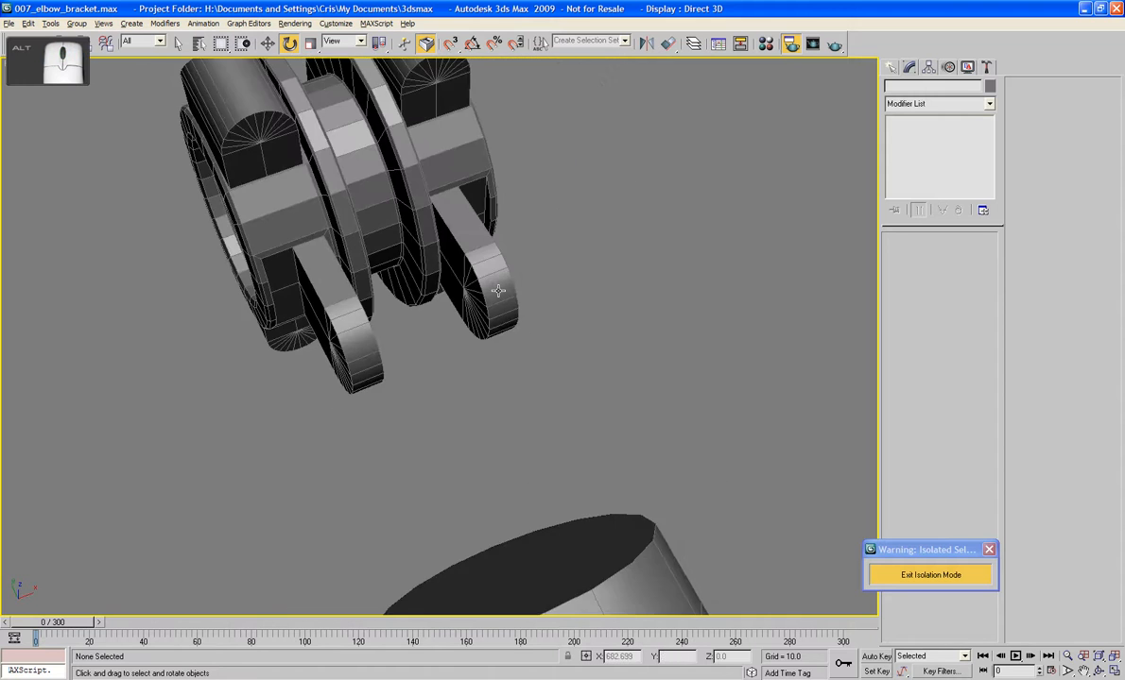
scroll(498, 290, up, 8)
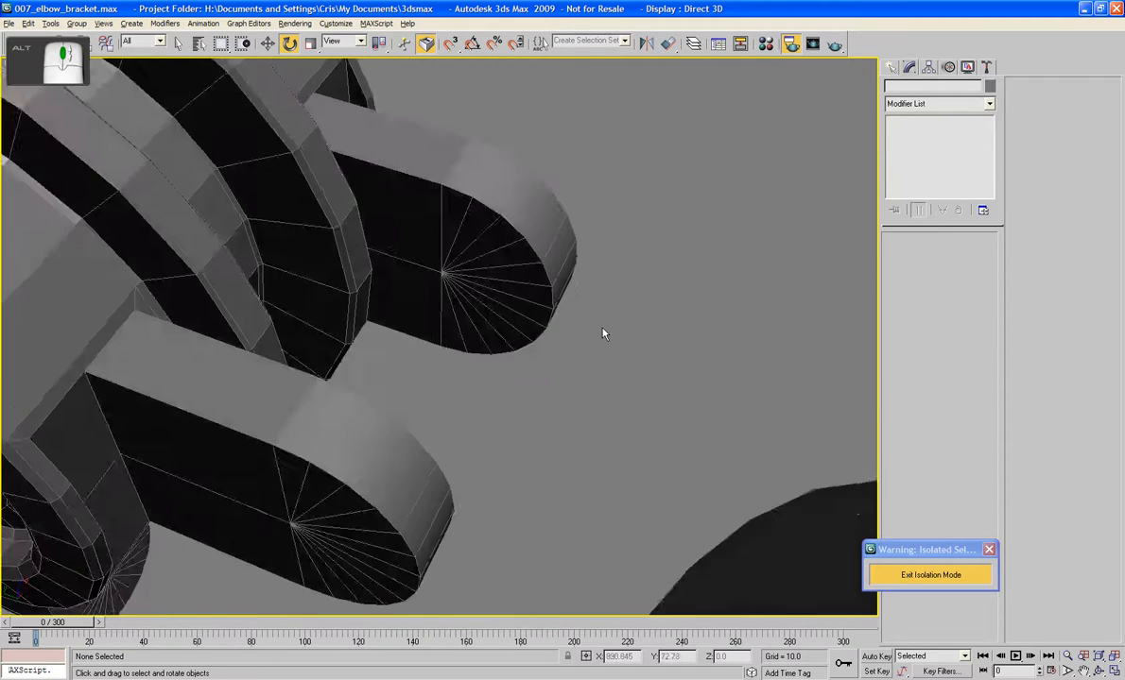
alt+middle_drag(603, 334, 538, 322)
click(530, 280)
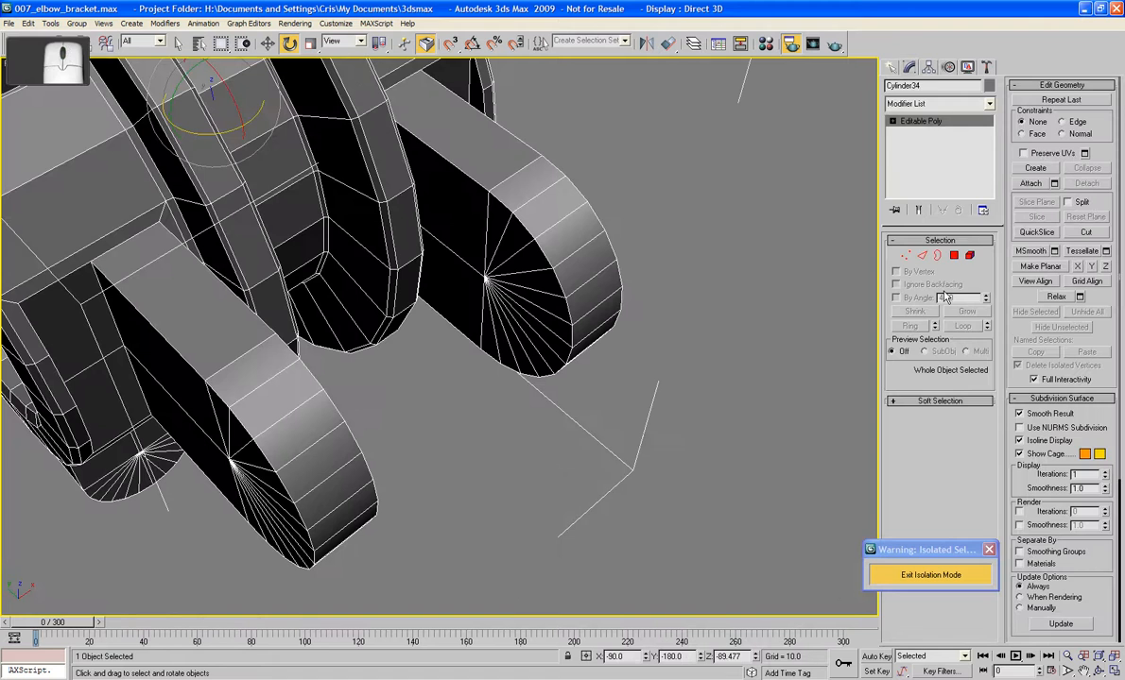
click(889, 68)
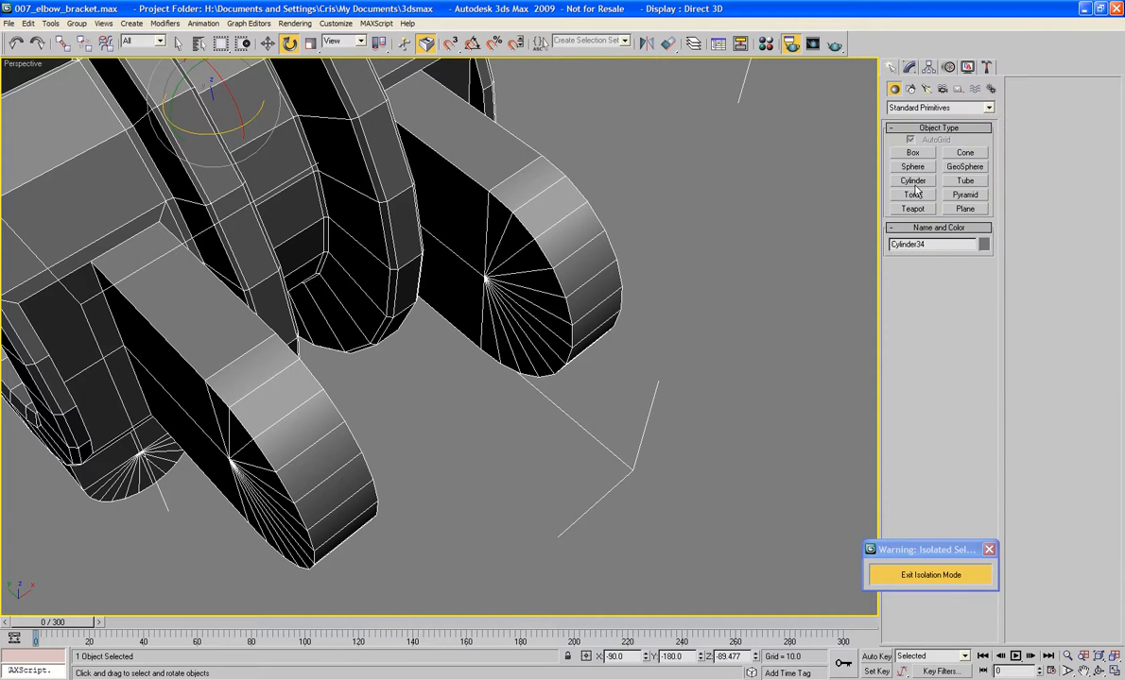
click(913, 181)
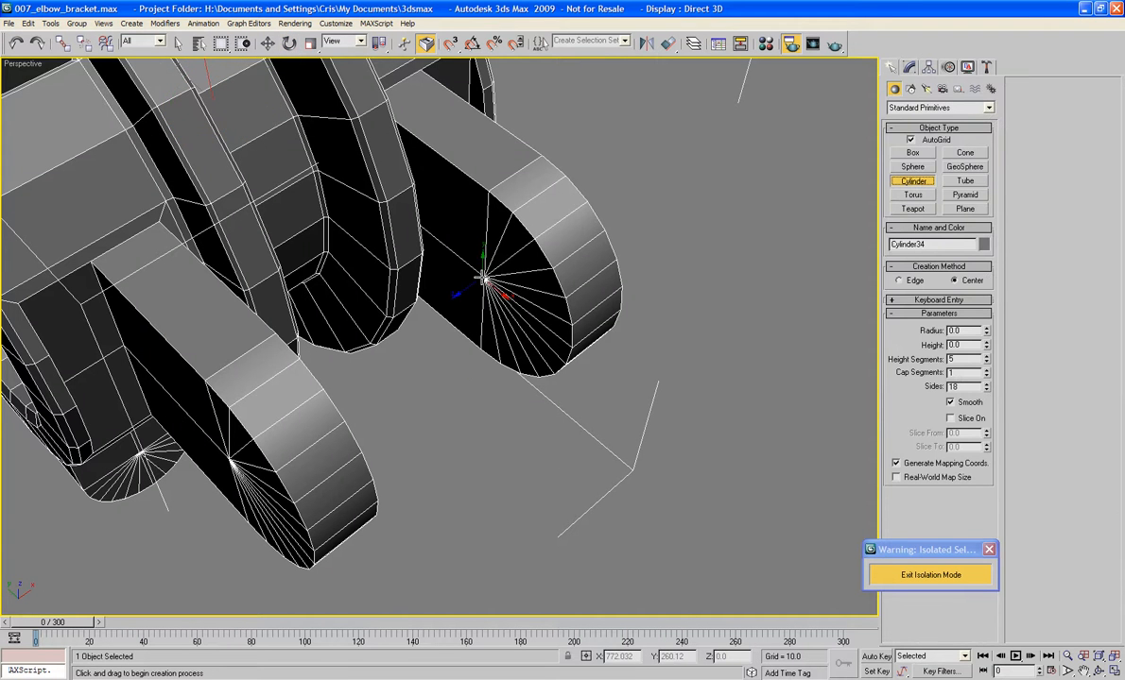
drag(483, 279, 474, 329)
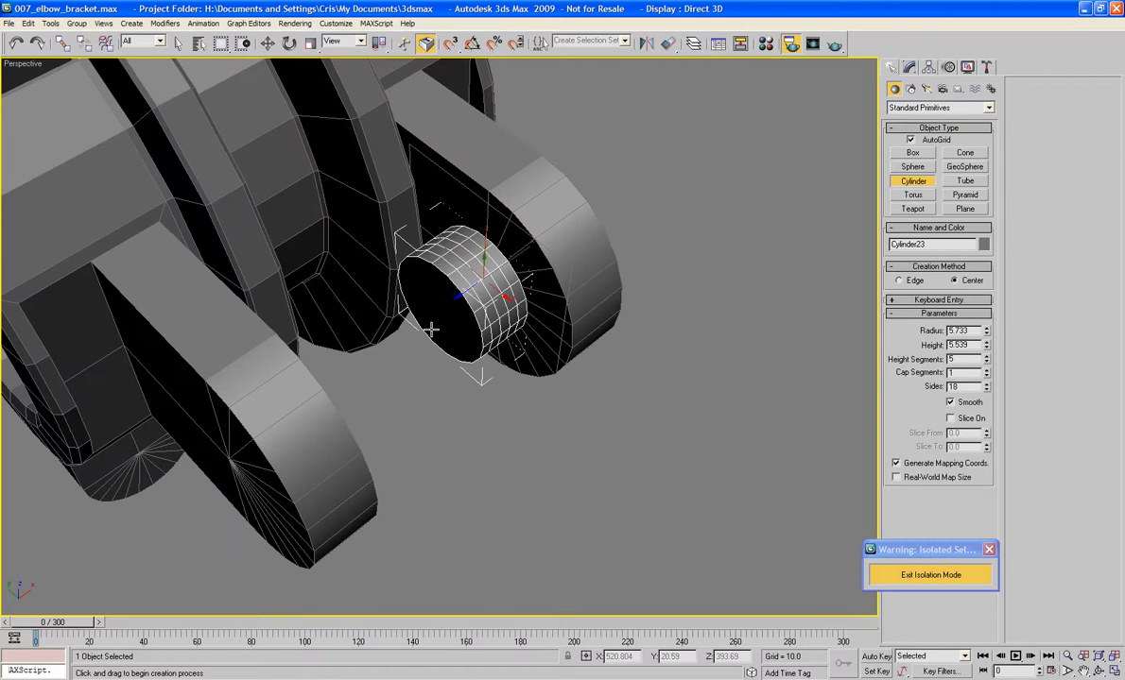
click(430, 330)
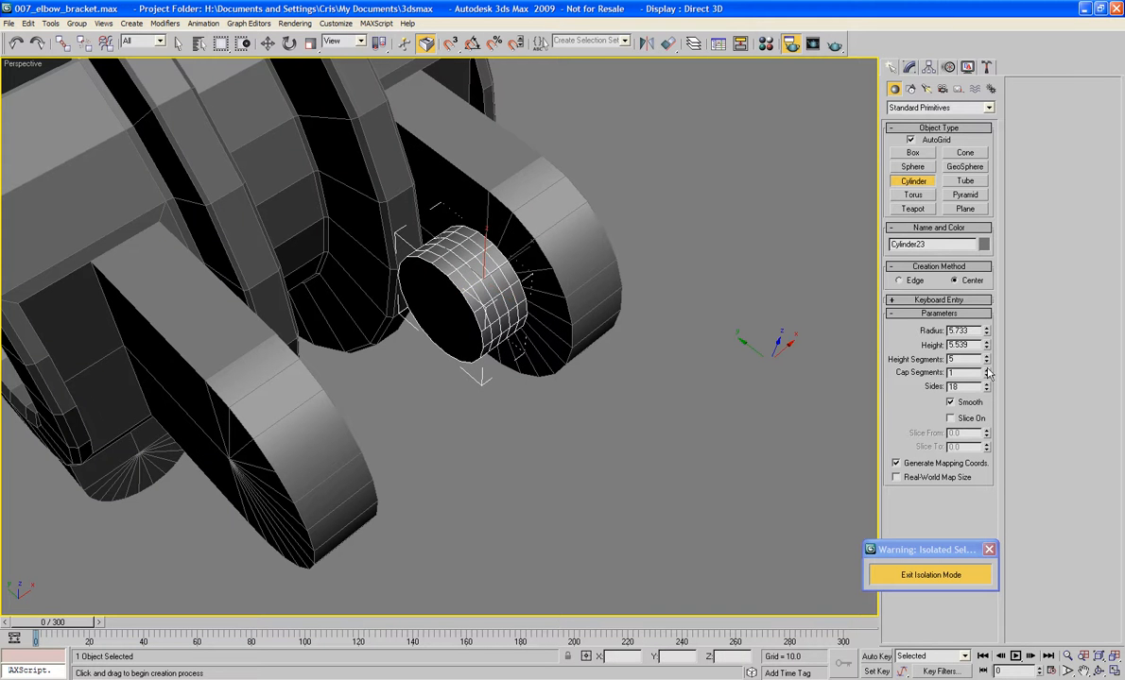
Set the new cylinder's height segments to 1 and its sides to 22
drag(987, 364, 998, 437)
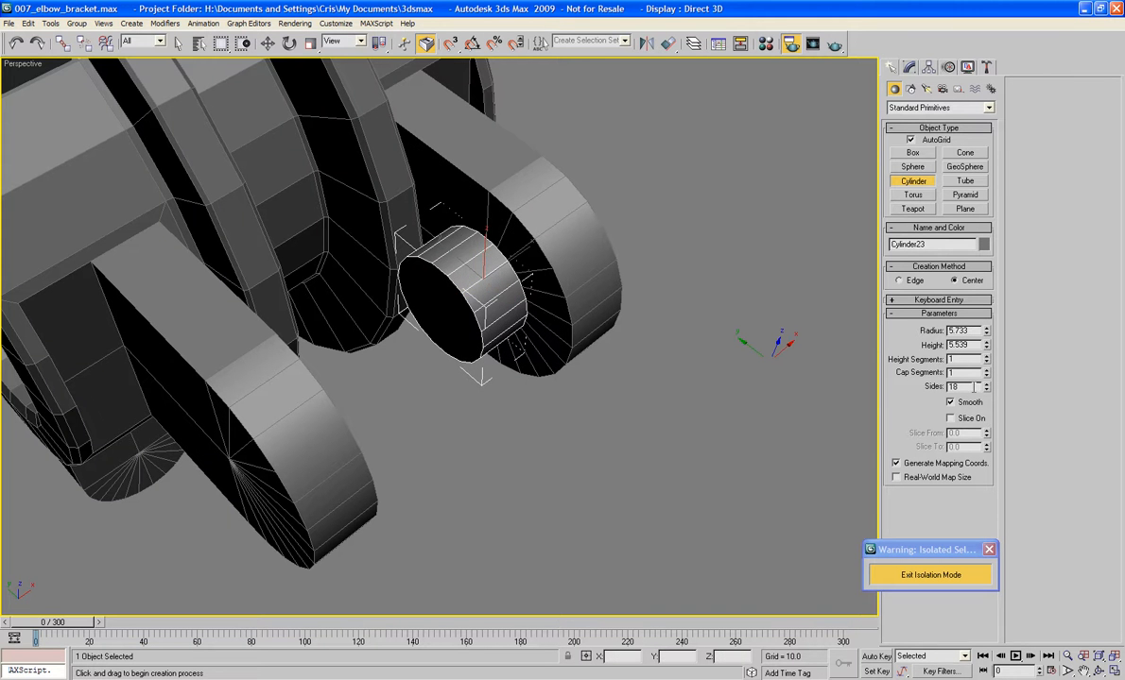
text(22)
key(Tab)
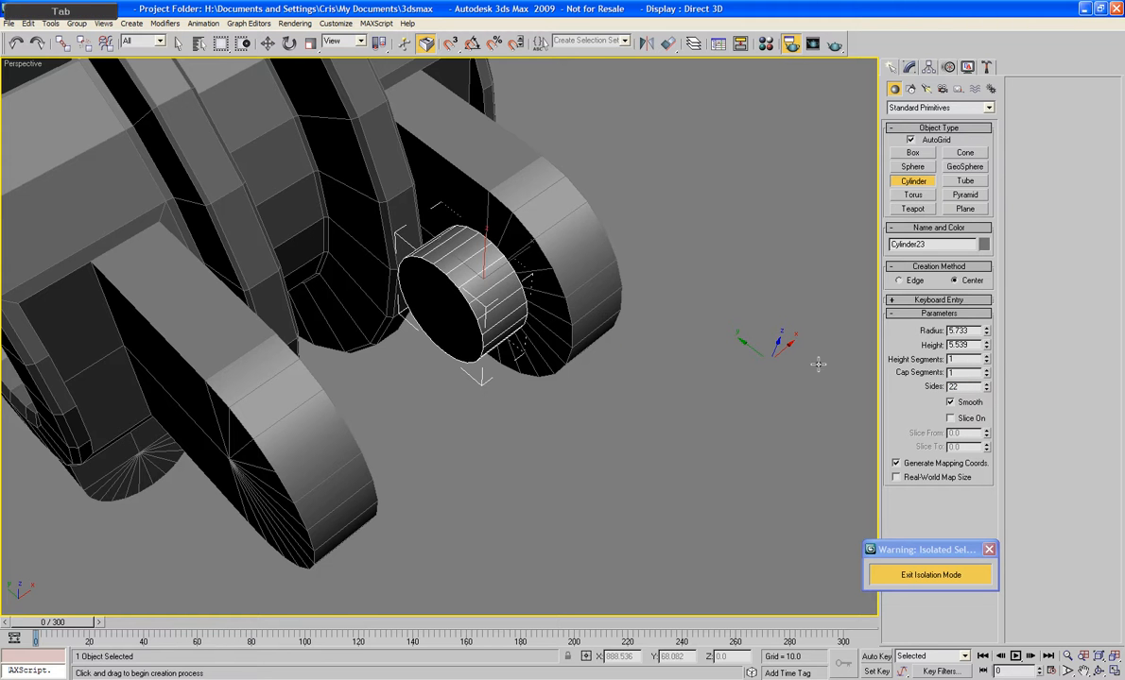
Finish cylinder creation and convert the cylinder to an Editable Poly
mouse_move(543, 281)
alt+middle_down()
mouse_move(390, 234)
mouse_move(484, 525)
mouse_move(593, 253)
mouse_move(540, 261)
alt+middle_up()
right_click(445, 340)
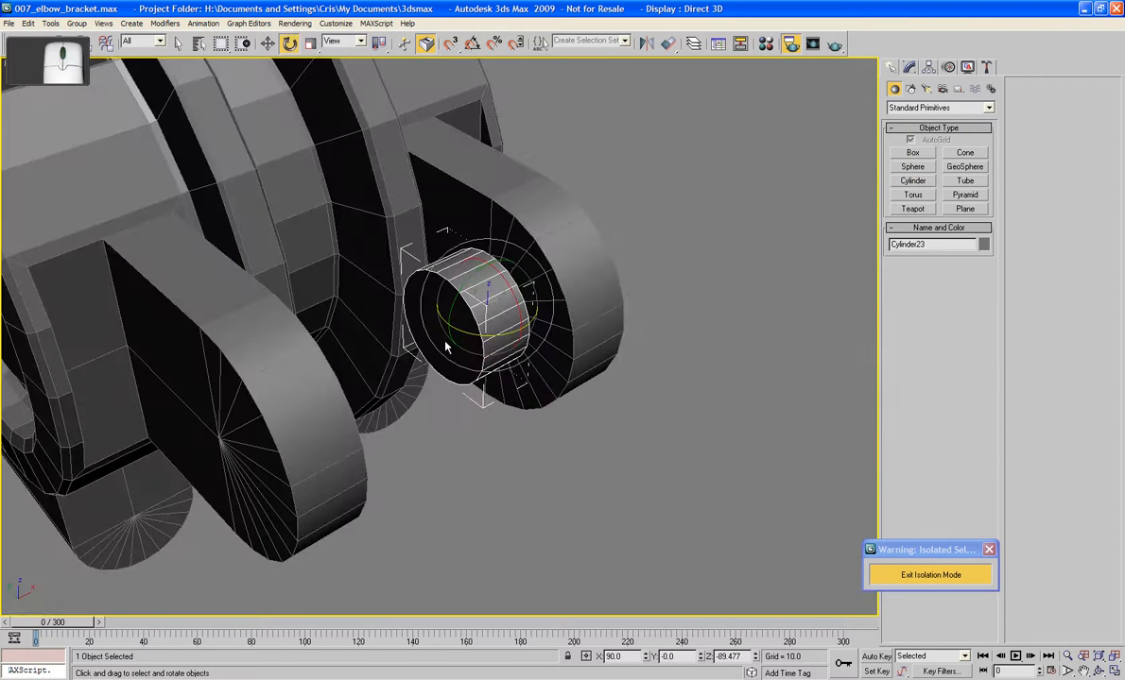
right_click(442, 338)
mouse_move(473, 463)
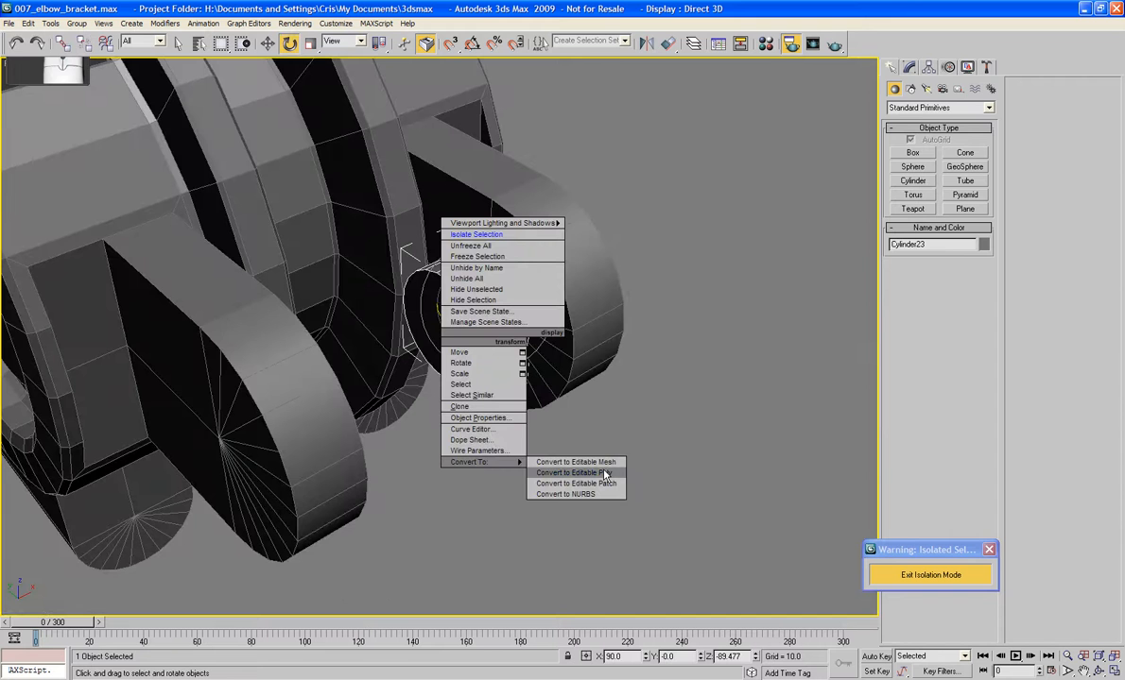
click(557, 472)
Select the cylinder's free end cap polygon and bevel it repeatedly outward into a wider, thick disc between the bracket arms
alt+middle_drag(678, 446, 638, 451)
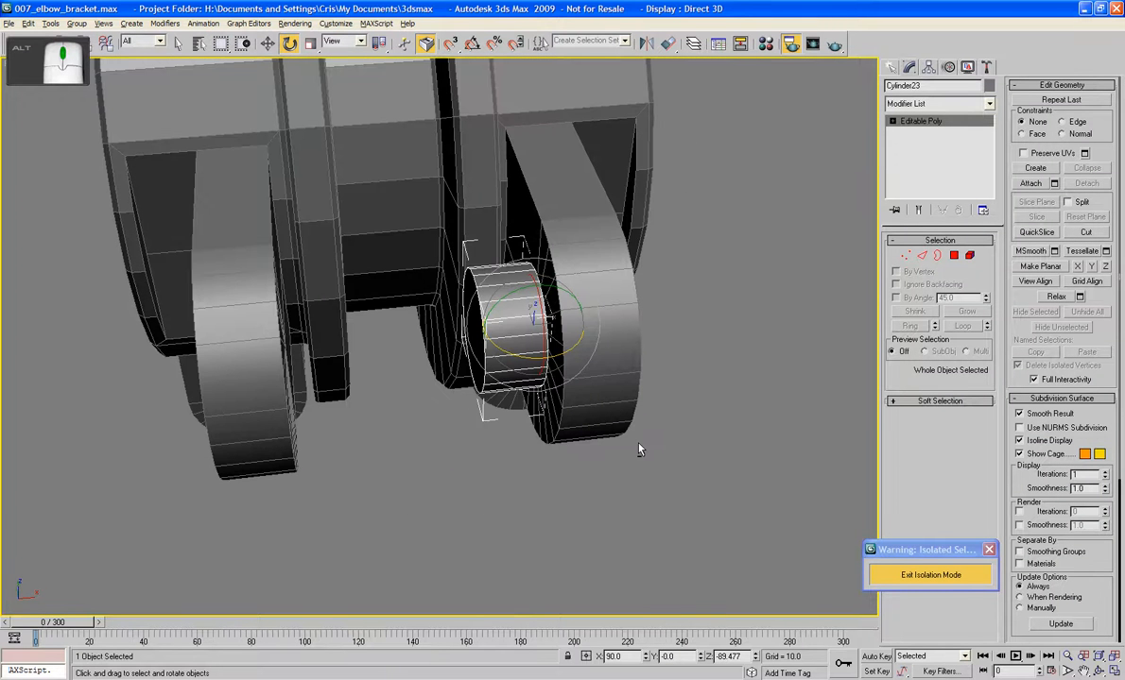
alt+middle_drag(451, 380, 764, 278)
click(954, 255)
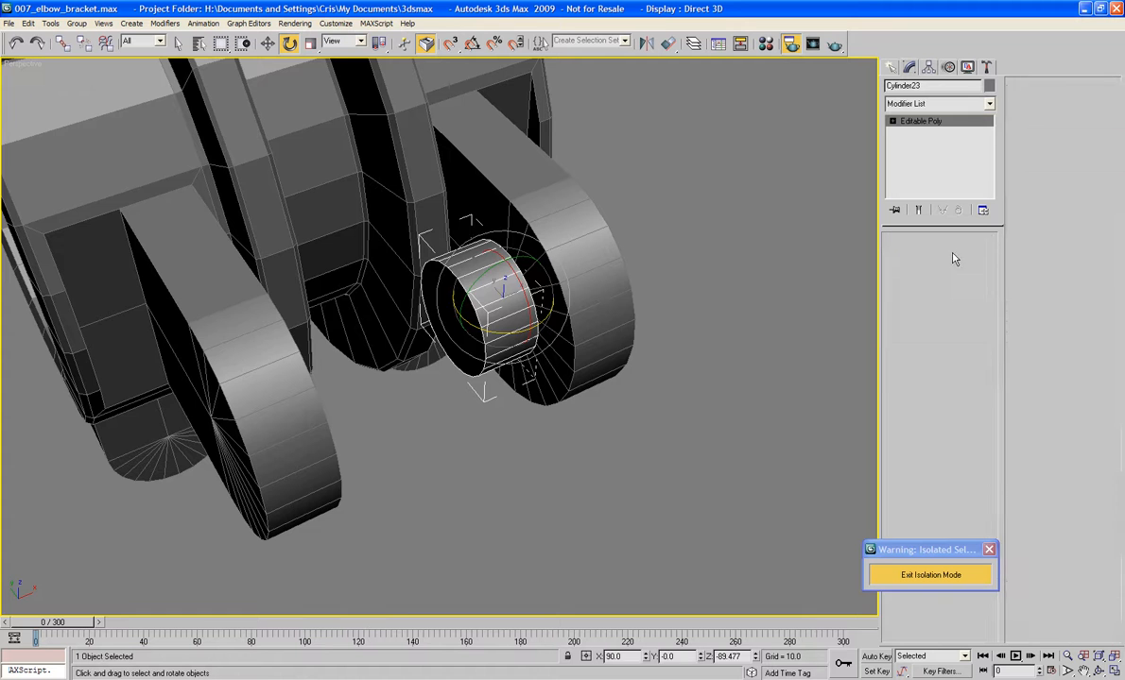
click(435, 297)
scroll(534, 410, up, 4)
alt+middle_drag(538, 410, 464, 414)
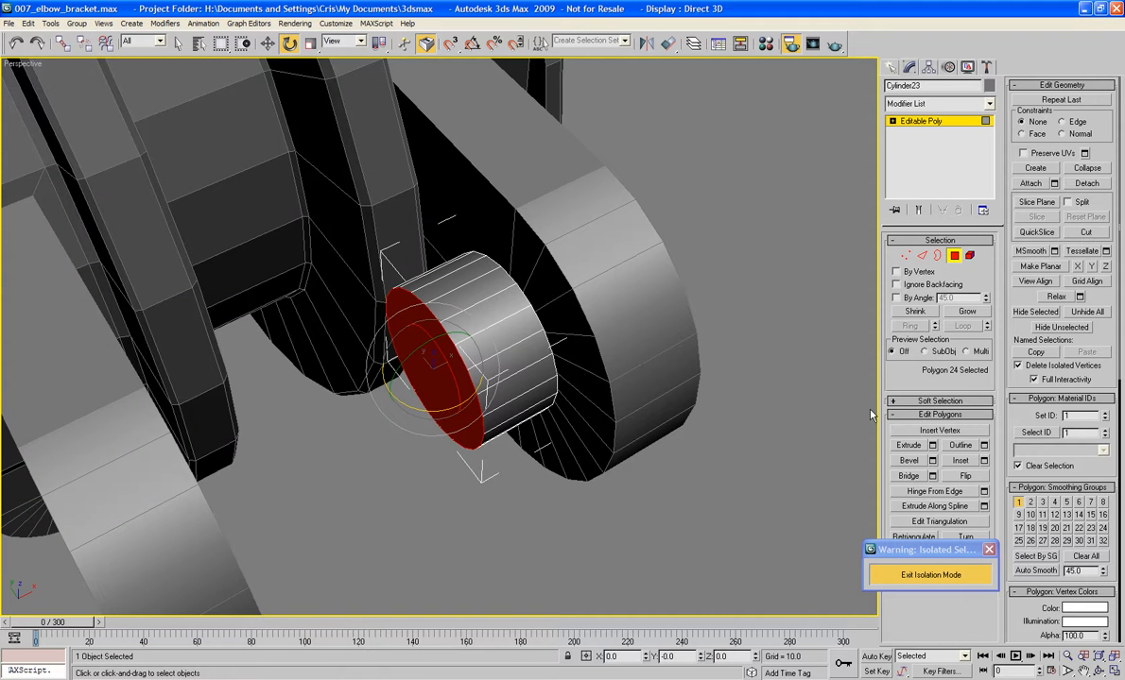
key(ctrl+shift+b)
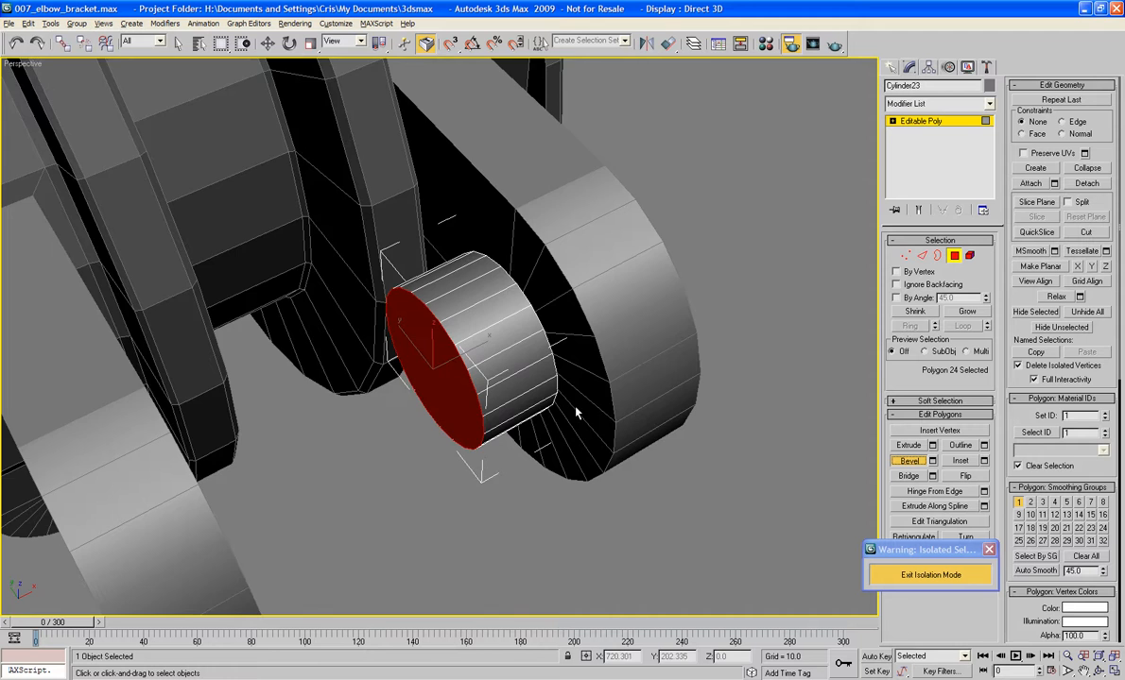
alt+middle_drag(575, 412, 598, 443)
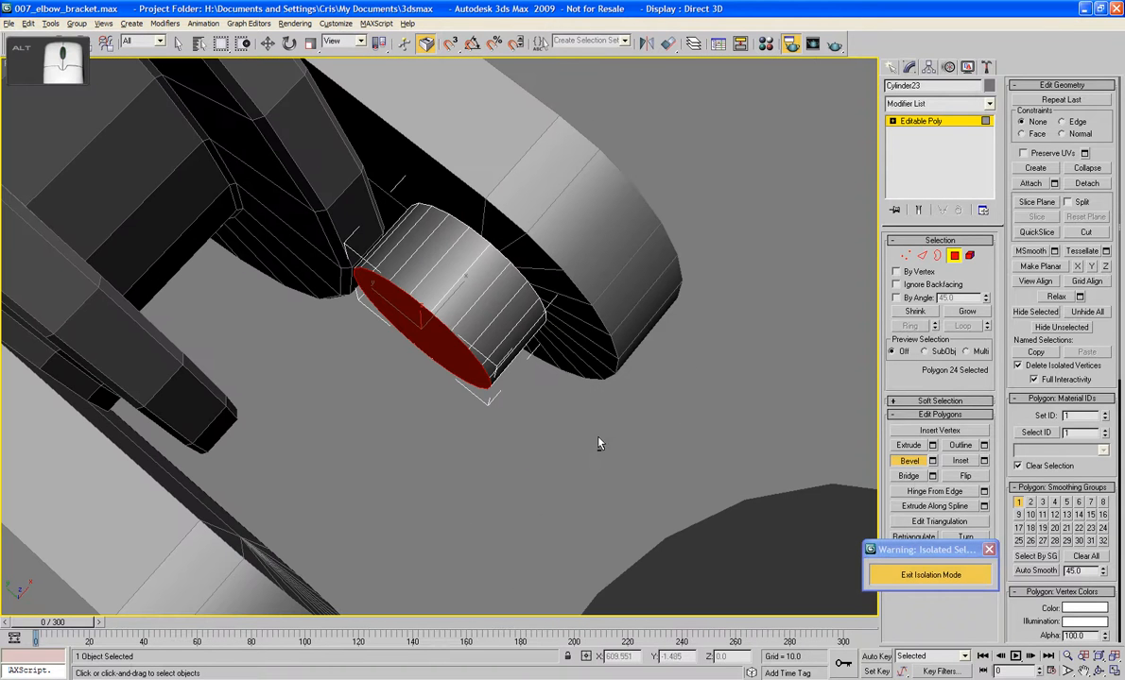
drag(448, 341, 437, 309)
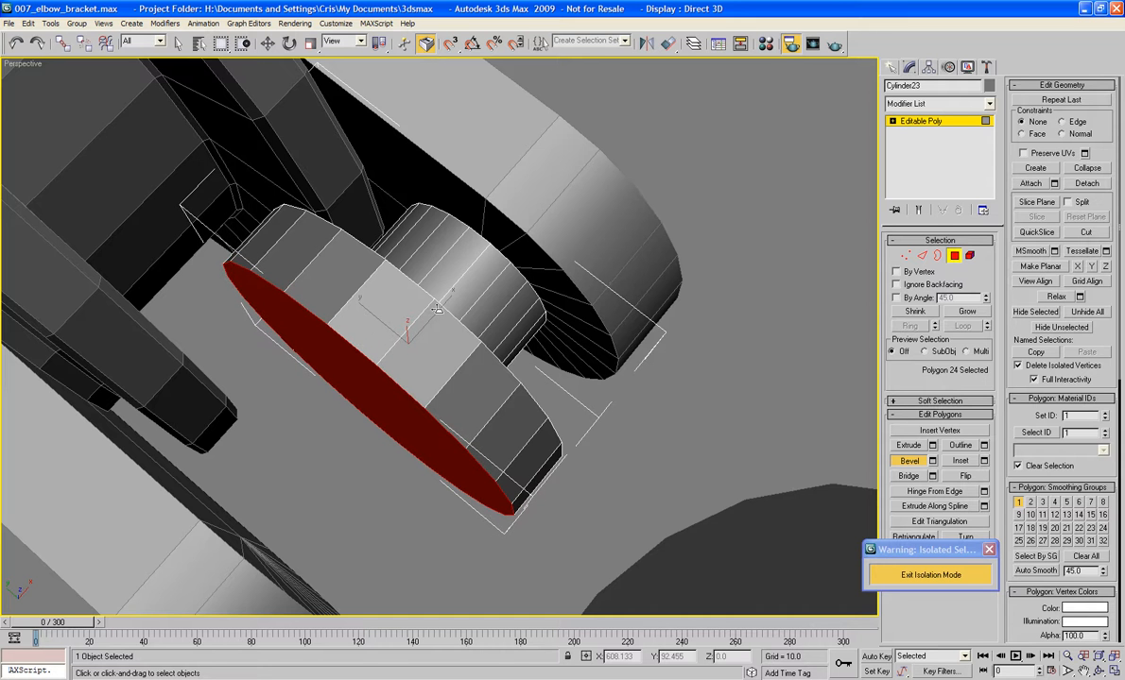
Select the cylinder's opposite cap polygon and bevel it straight through the arm to just beyond its outer face
mouse_move(652, 355)
alt+middle_down()
mouse_move(578, 290)
mouse_move(601, 299)
mouse_move(495, 407)
mouse_move(601, 466)
mouse_move(558, 460)
alt+middle_up()
click(601, 299)
key(F3)
click(557, 434)
key(F3)
key(F3)
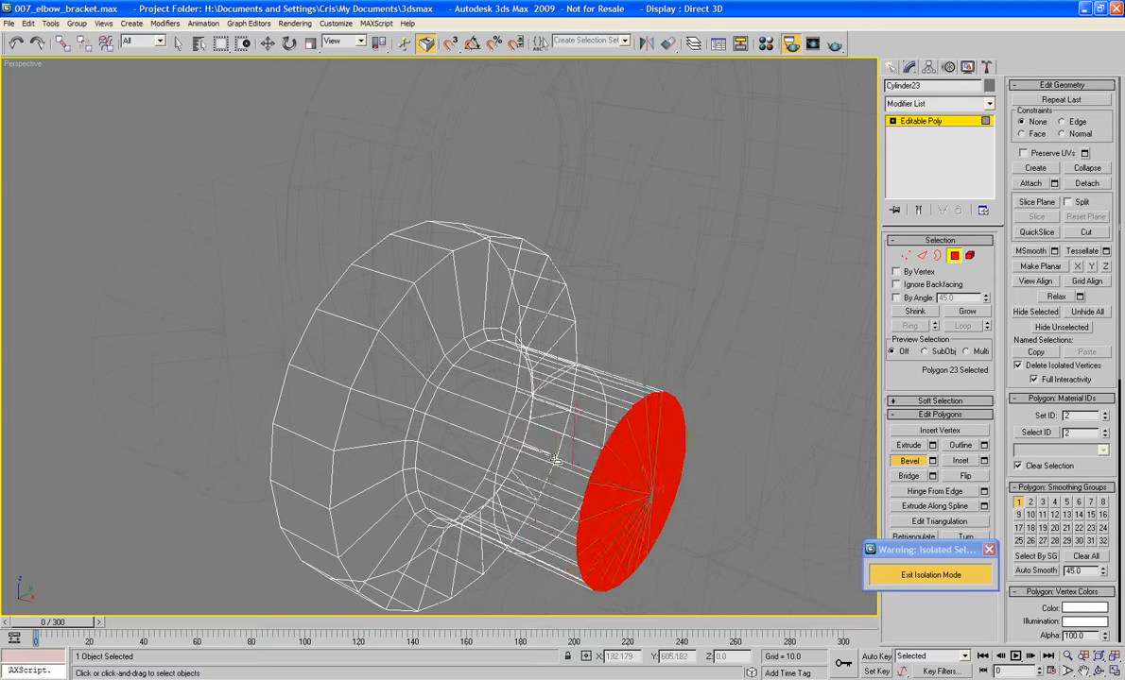
key(F3)
drag(556, 460, 560, 455)
key(ctrl+z)
alt+middle_drag(565, 460, 554, 427)
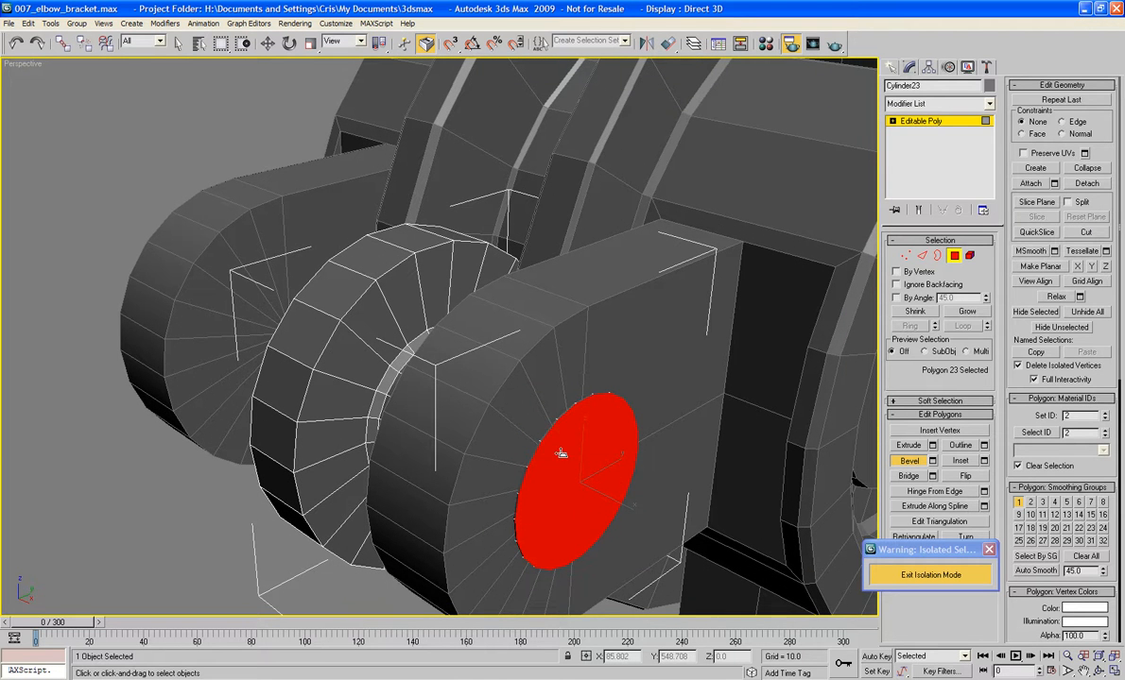
Bevel the outer cap repeatedly into a wide rim with a recessed ring and raised centre, and exit polygon editing
drag(561, 453, 603, 523)
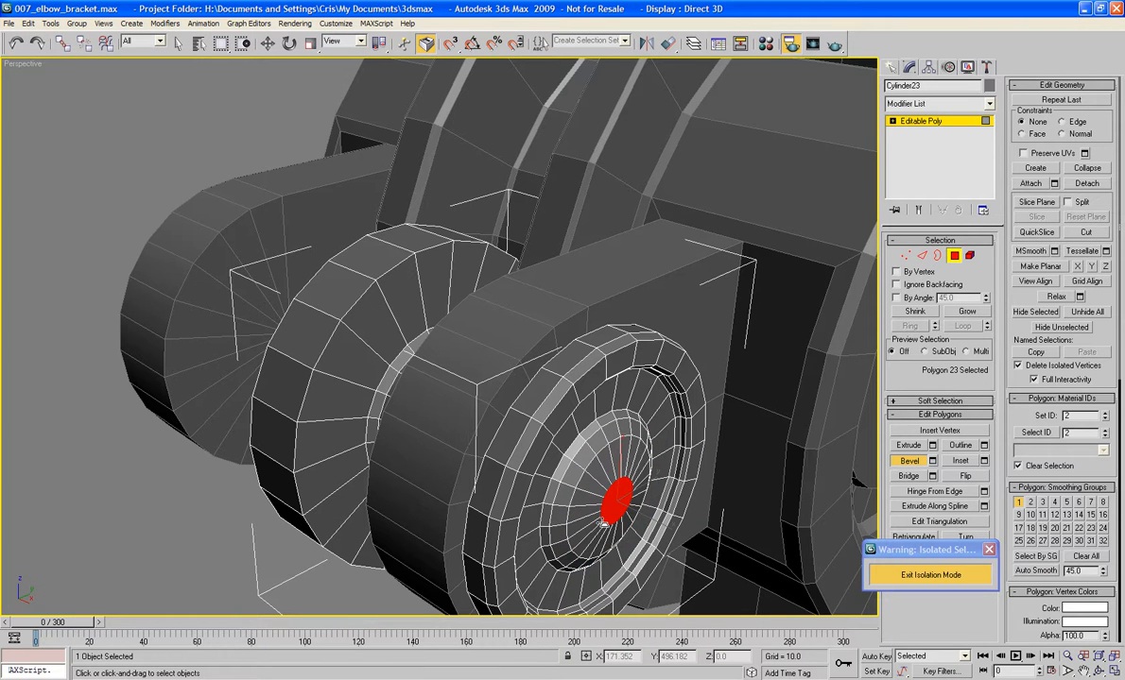
click(147, 141)
alt+middle_drag(236, 397, 294, 394)
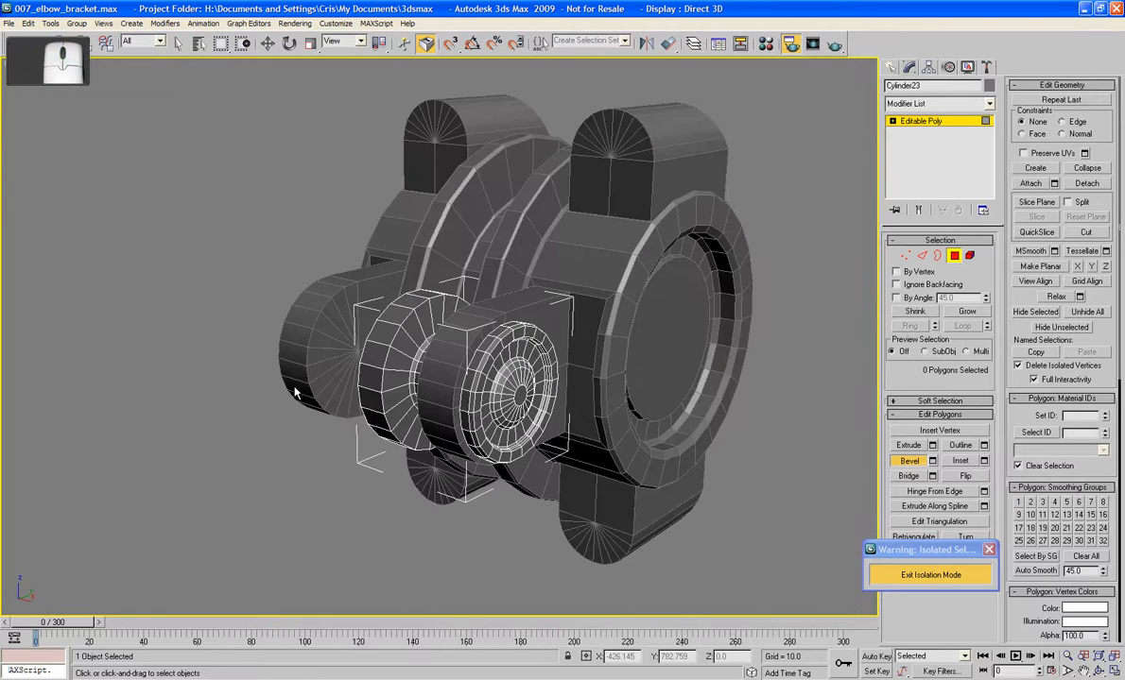
alt+middle_drag(347, 431, 838, 312)
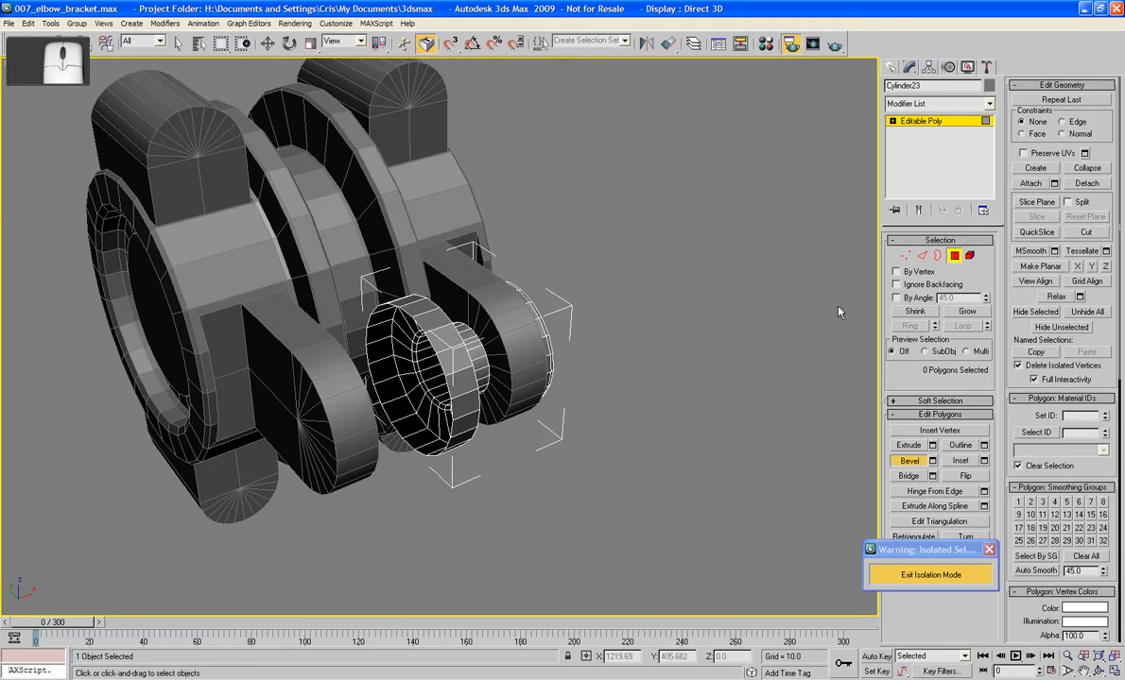
click(954, 257)
Mirror the pin across the X axis as a copy with 0.0 offset
alt+middle_drag(682, 321, 631, 310)
scroll(635, 319, up, 4)
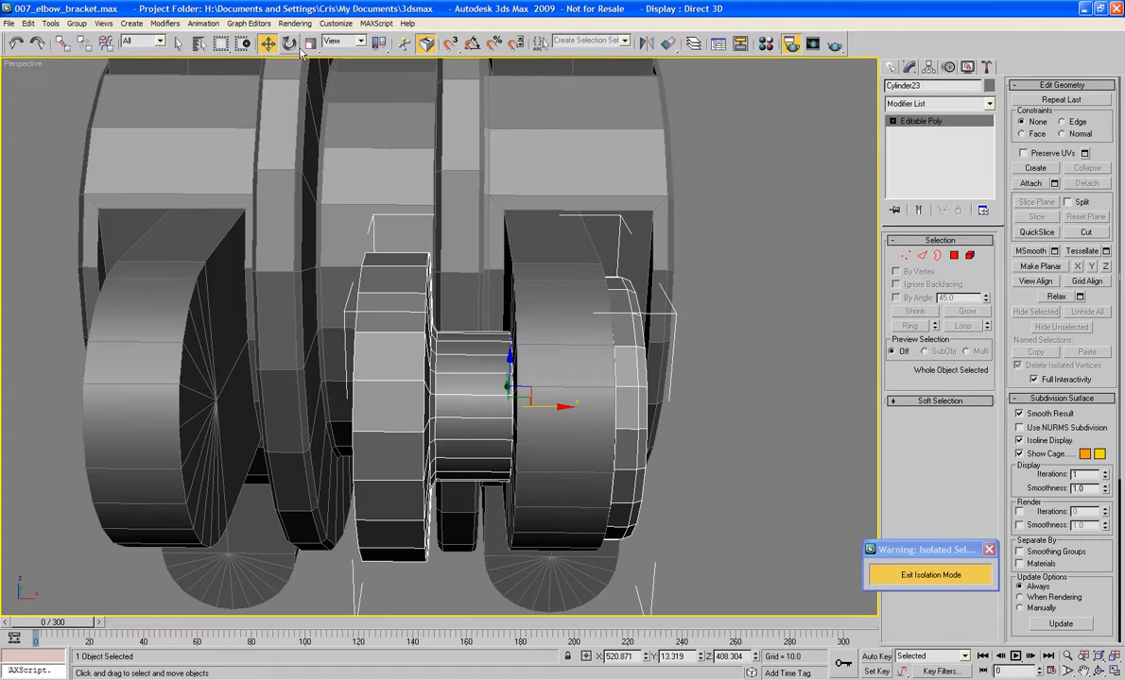
click(645, 44)
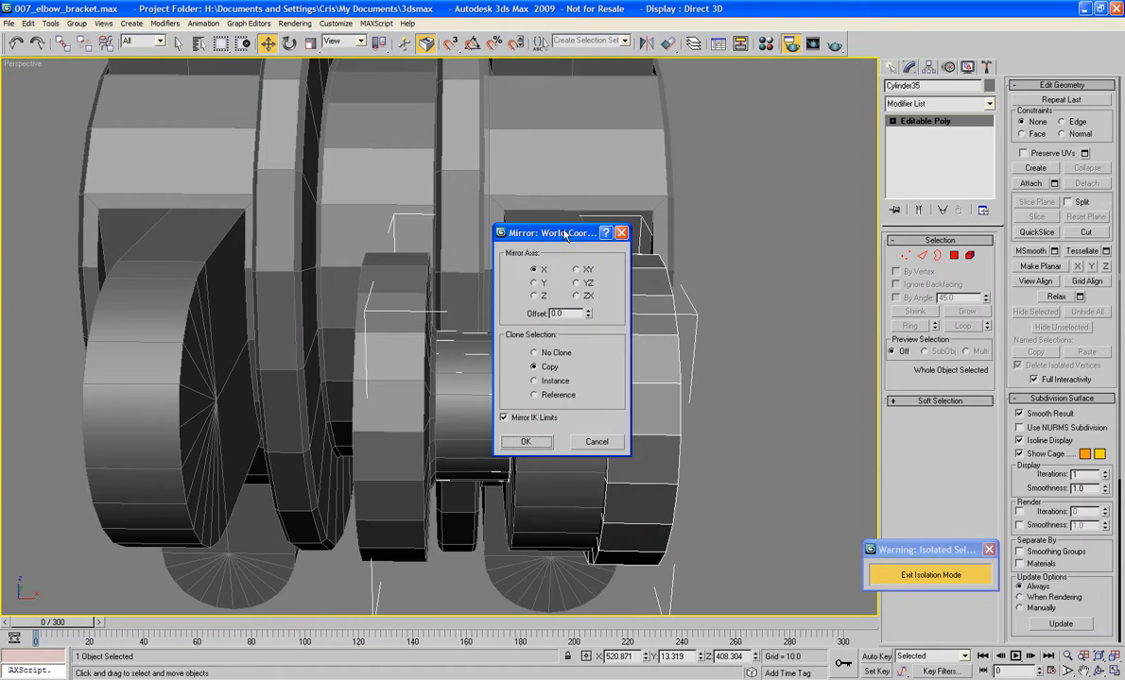
drag(564, 234, 815, 233)
click(776, 440)
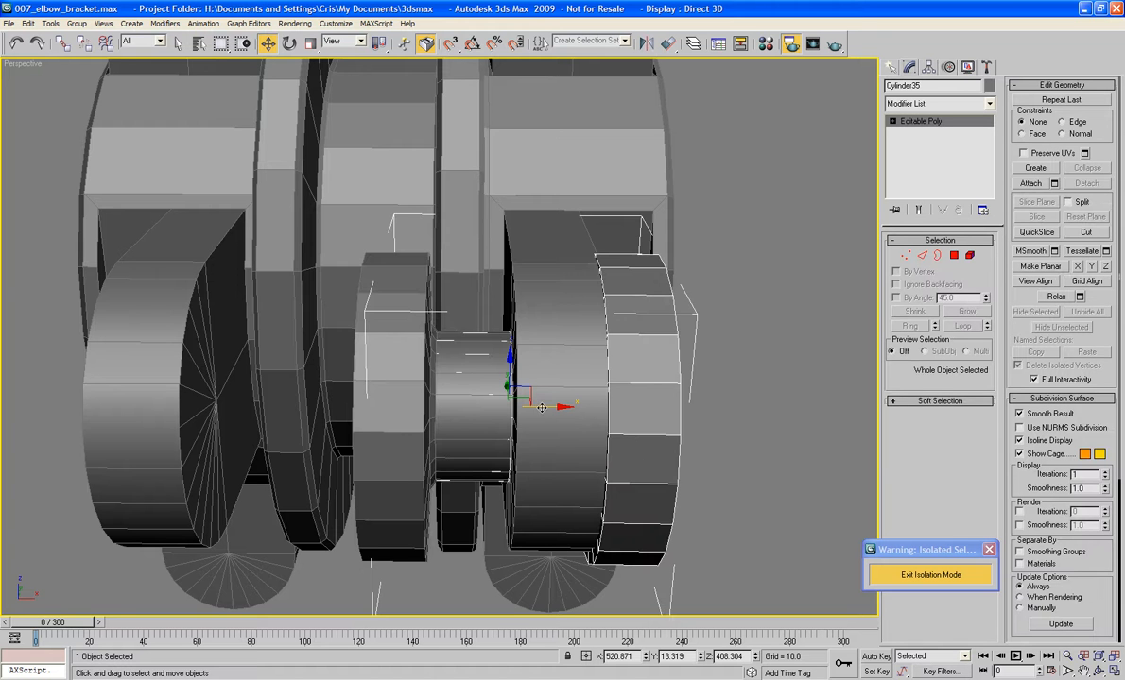
Move the mirrored pin along X onto the opposite bracket arm, to about X 499.37
drag(547, 407, 271, 432)
alt+middle_drag(271, 432, 363, 426)
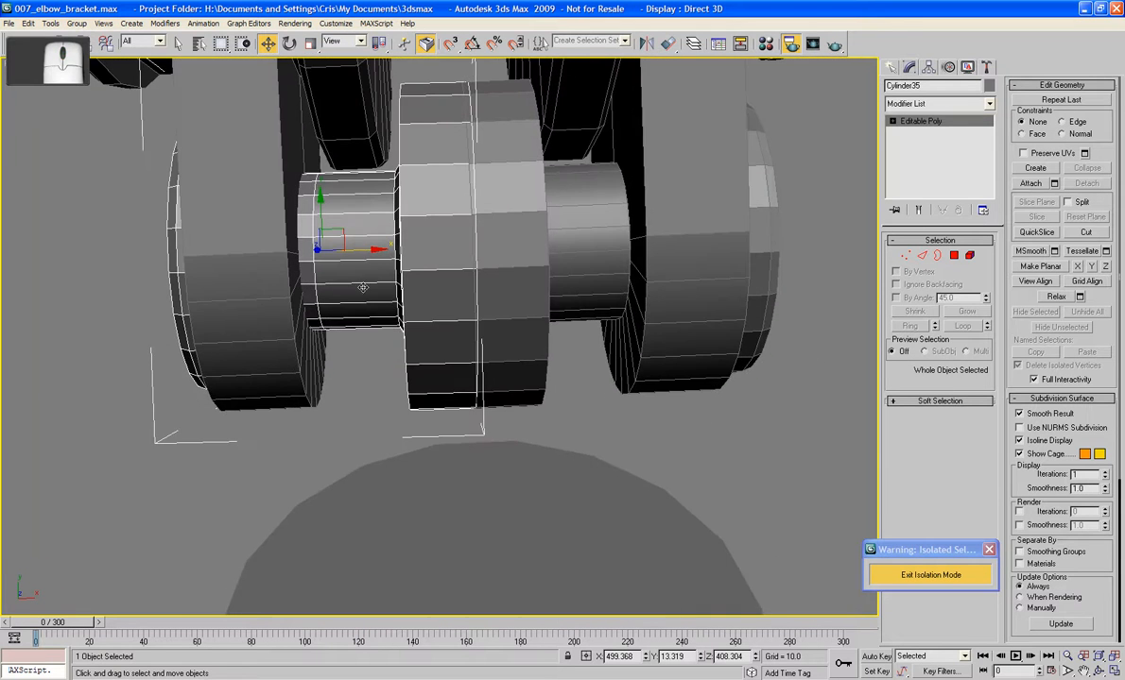
alt+middle_drag(362, 288, 417, 280)
In the Top view, fine-tune the mirrored pin along X to about 498.38, aligning its edge loop with the arm's inner face
key(t)
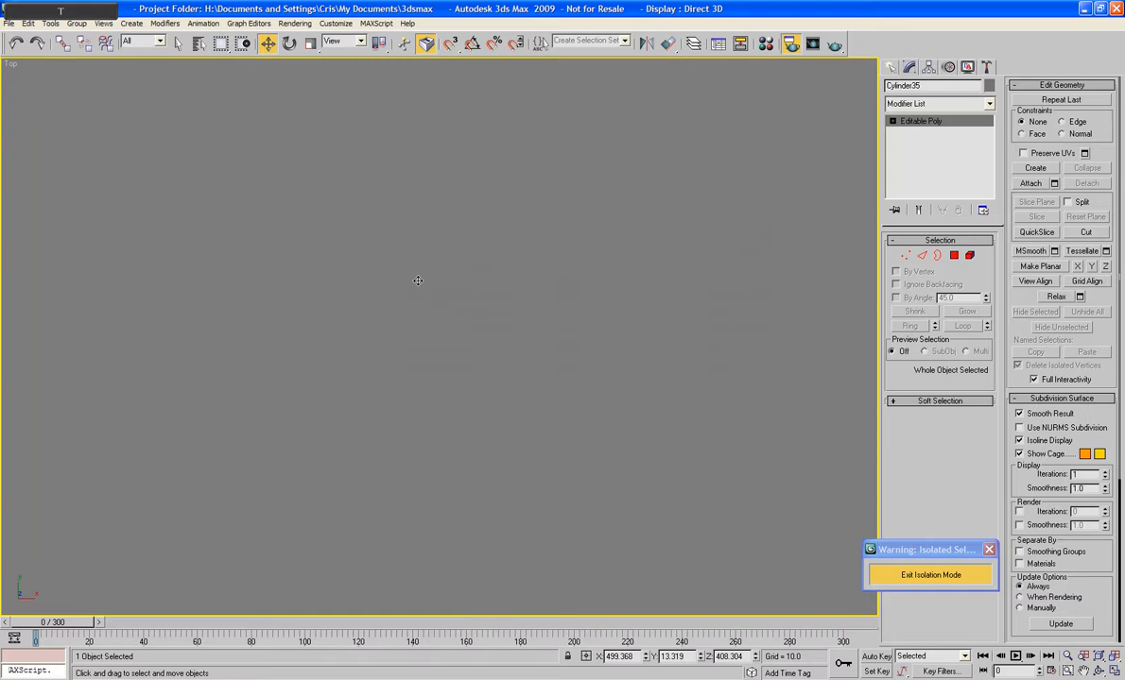
key(z)
scroll(447, 329, up, 4)
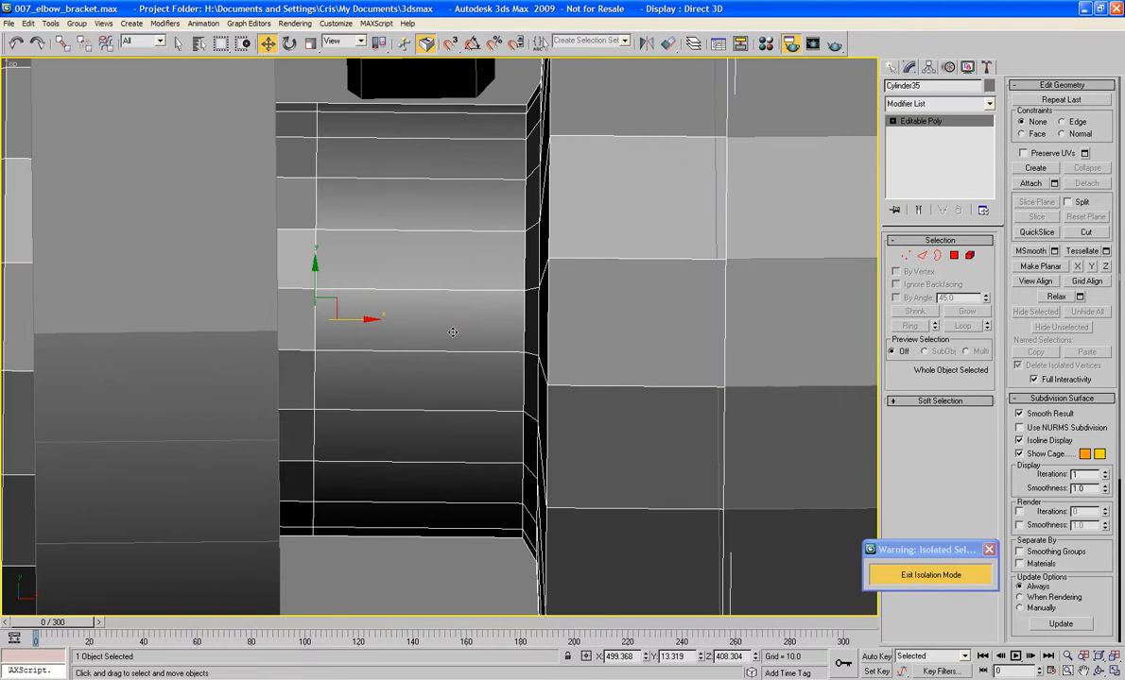
drag(362, 320, 326, 299)
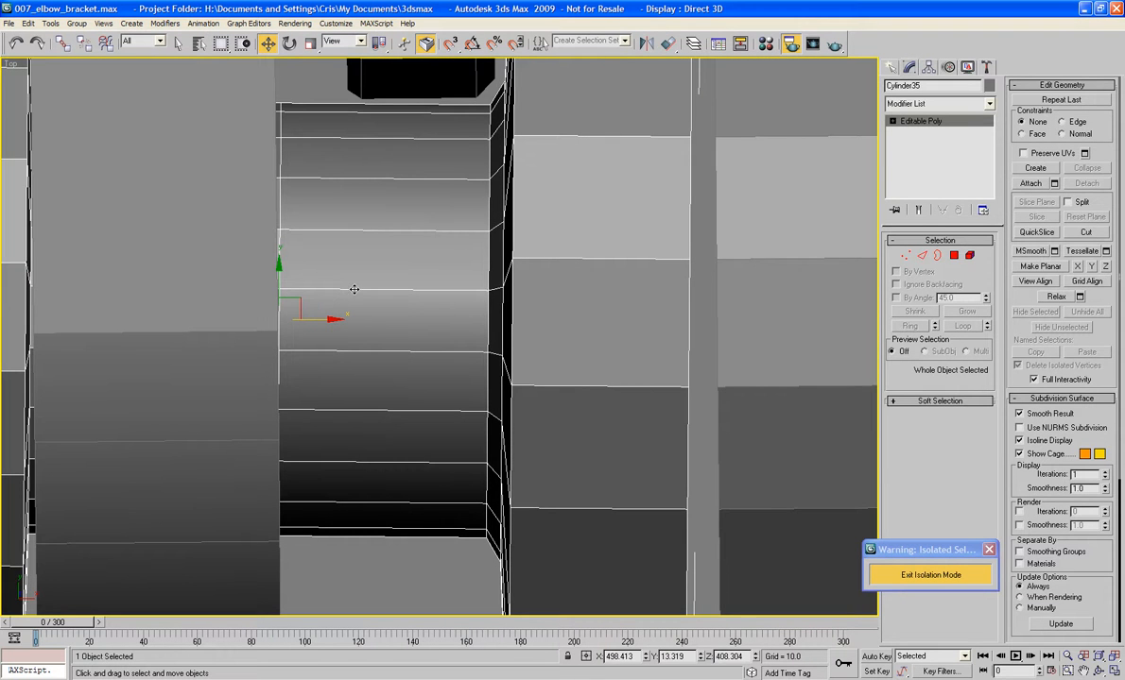
middle_drag(349, 291, 359, 319)
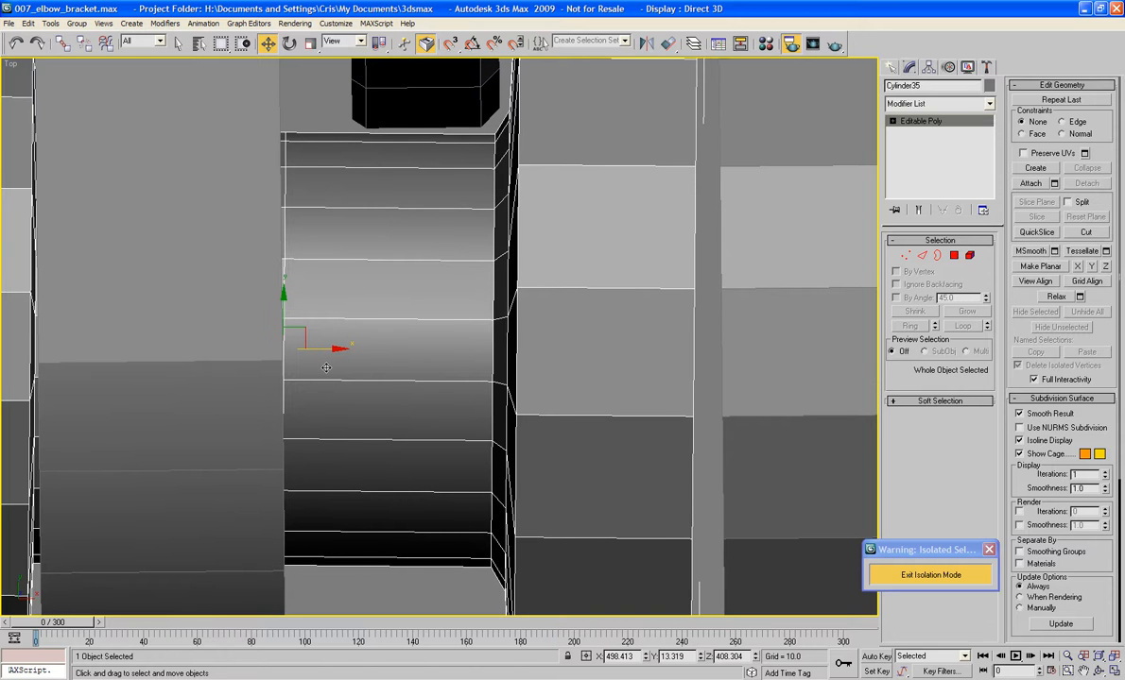
drag(332, 352, 332, 342)
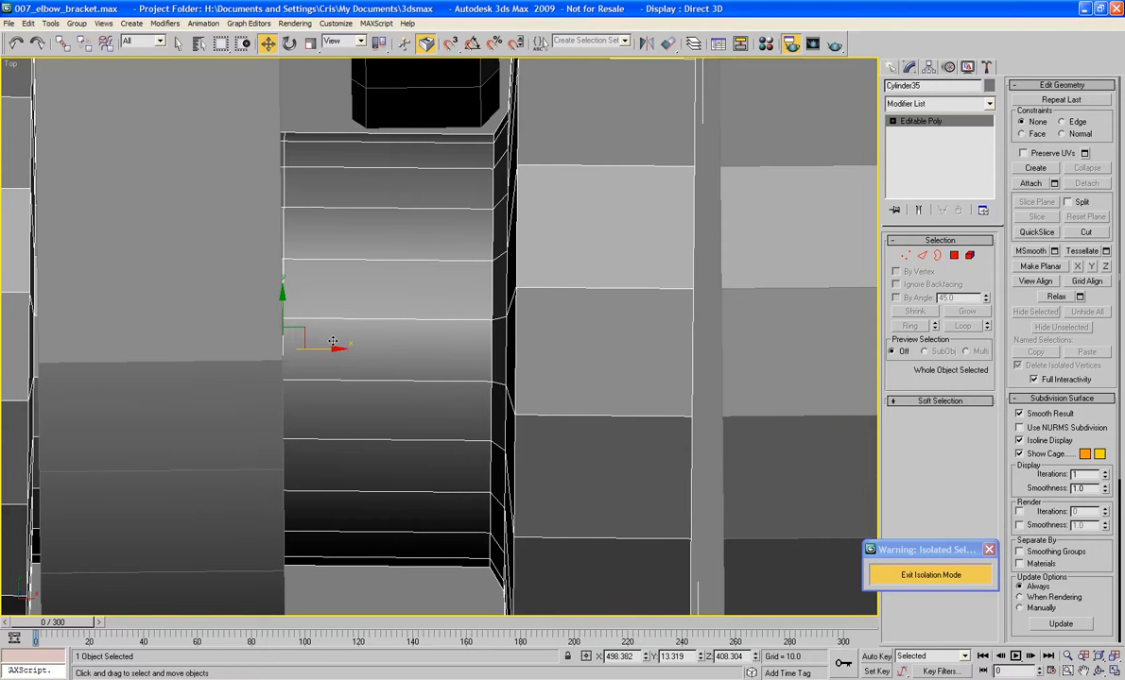
Display the model in wireframe and straighten the mirrored pin by setting its absolute Z rotation to about -90.67 degrees
key(F3)
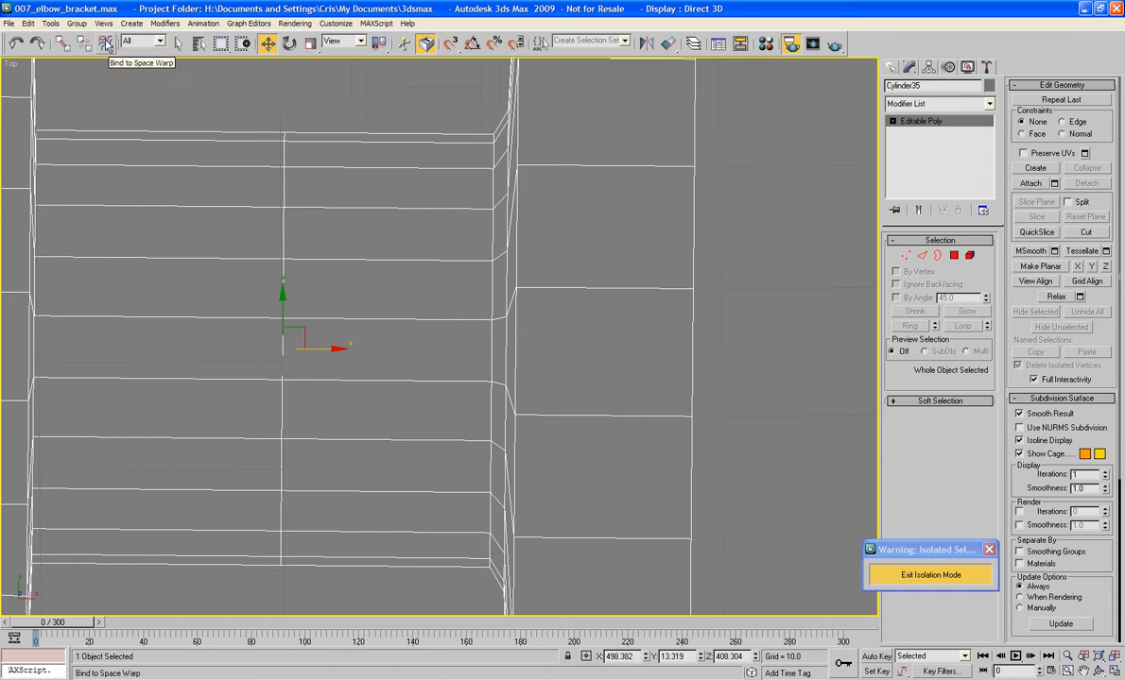
click(28, 23)
click(51, 159)
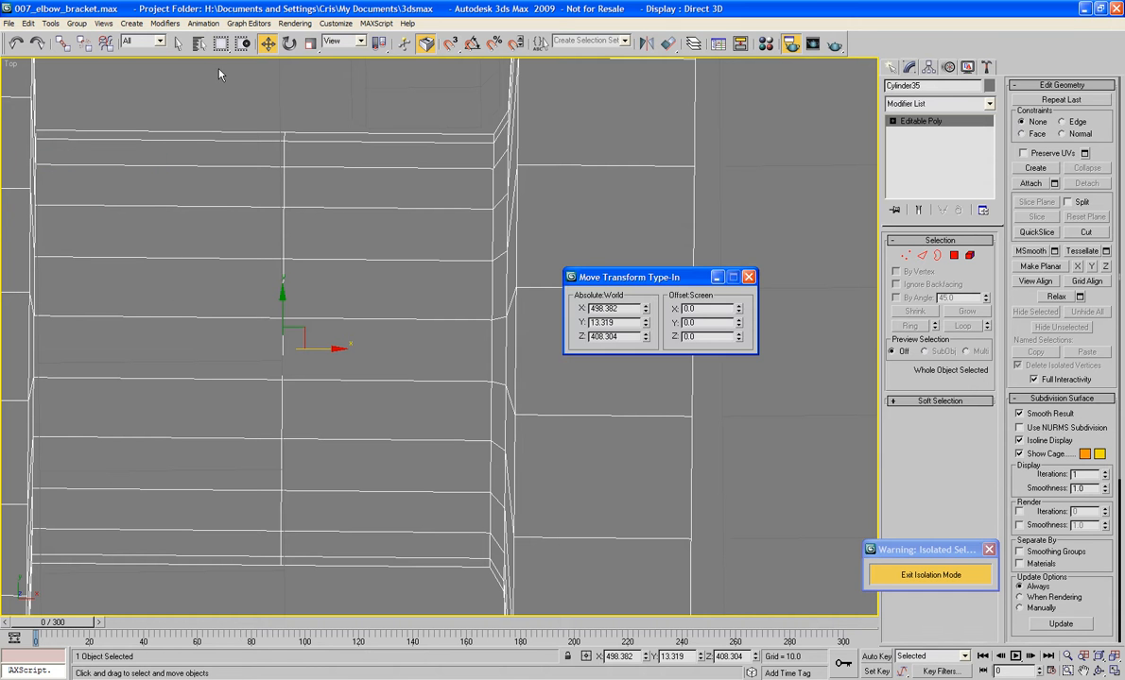
click(289, 44)
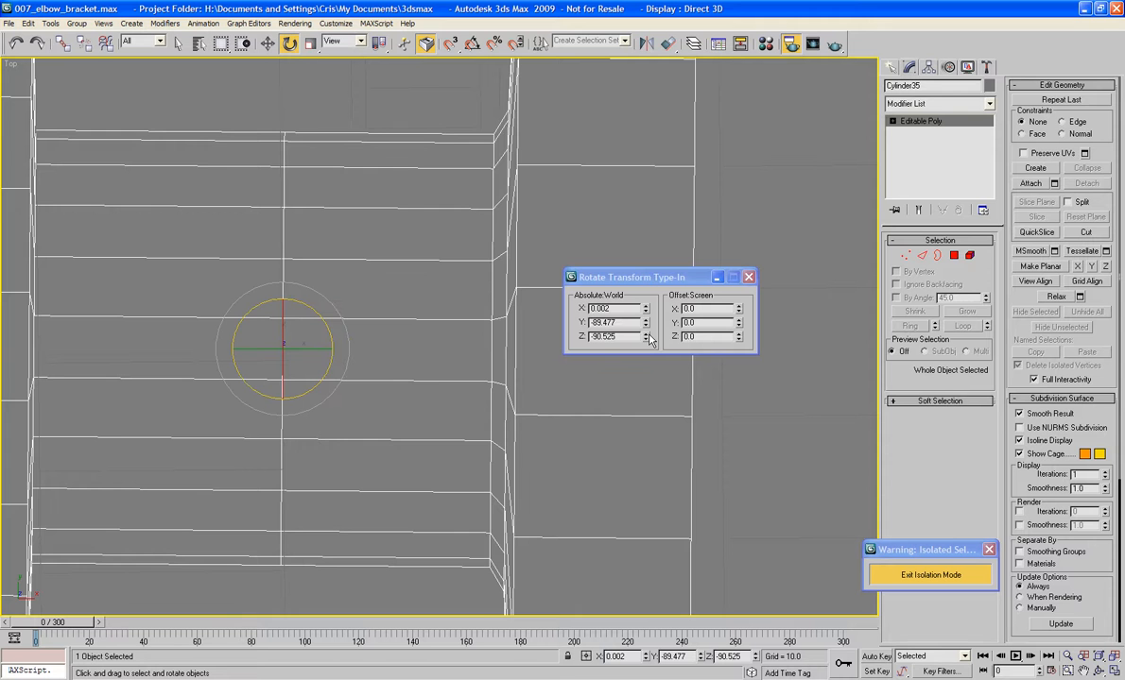
drag(649, 338, 648, 338)
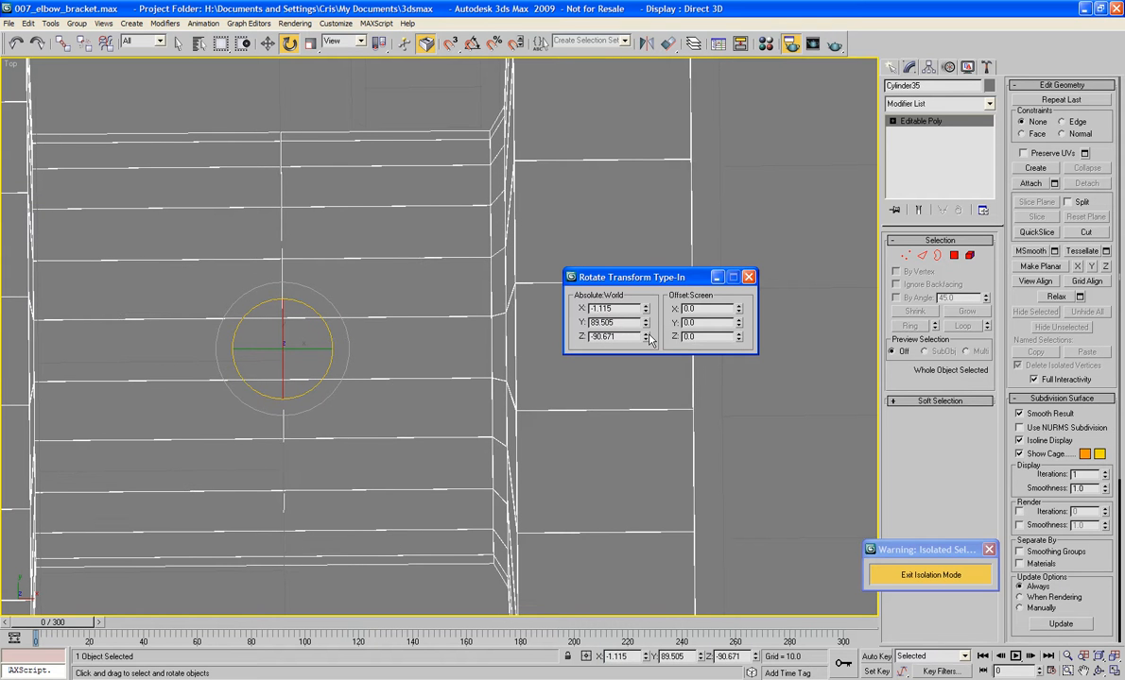
click(749, 277)
Examine the mirrored pin's alignment against the rest of the bracket in the Top view, and clear the selection
scroll(682, 298, down, 5)
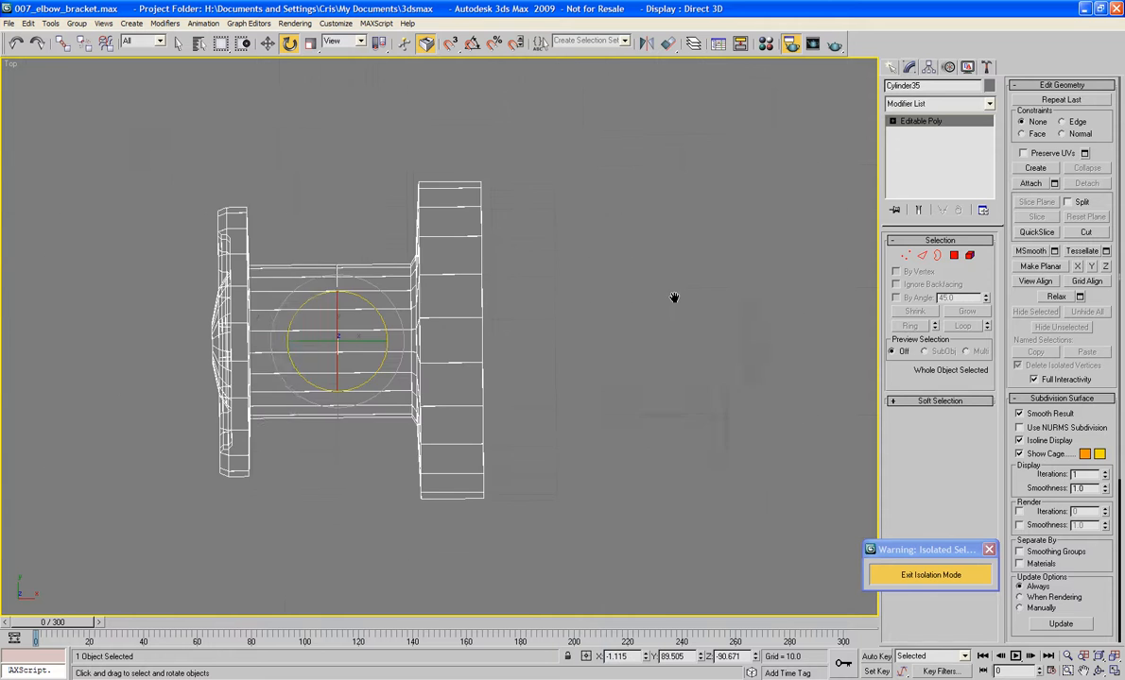
middle_drag(664, 296, 640, 326)
scroll(633, 322, up, 3)
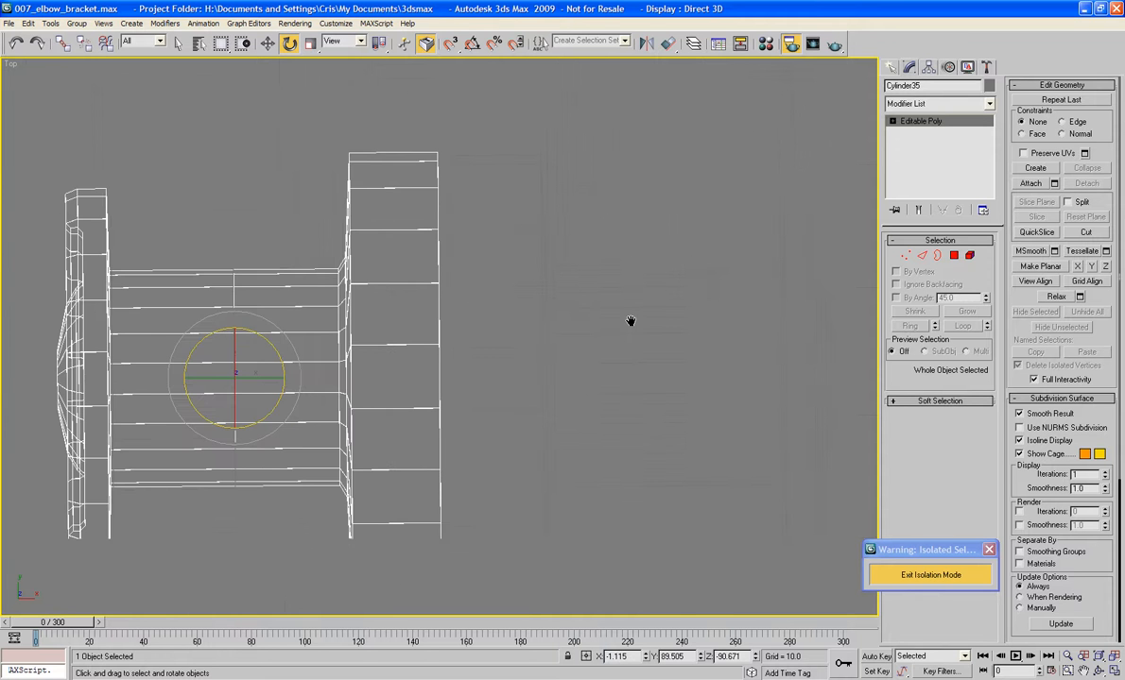
scroll(624, 281, up, 1)
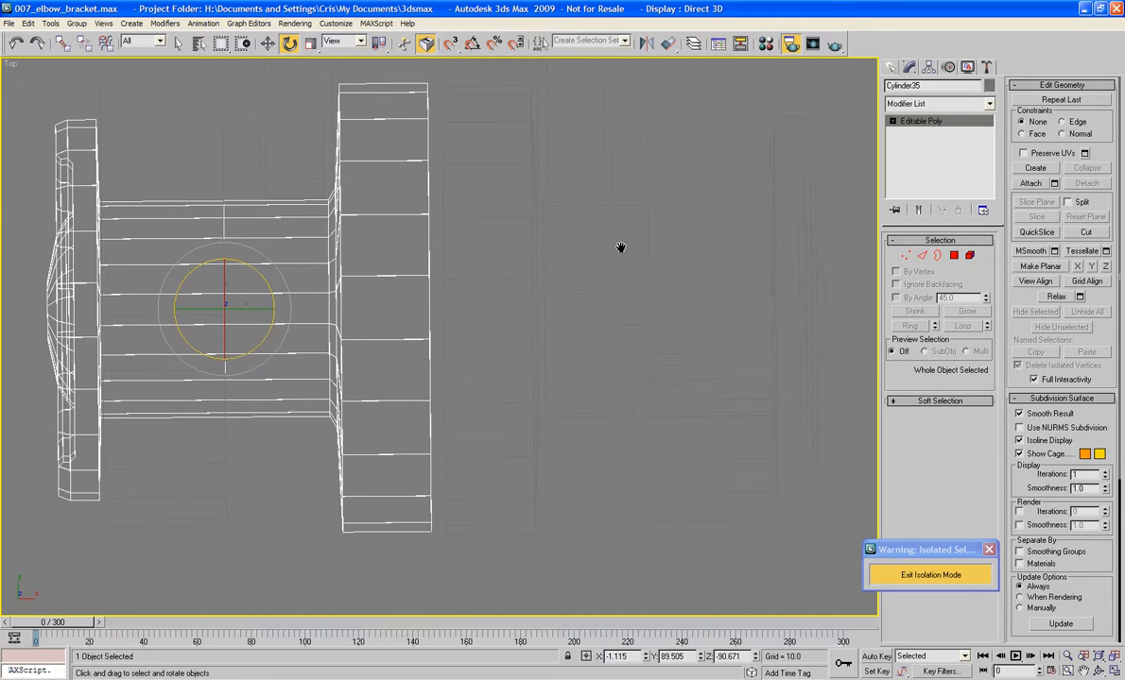
middle_drag(620, 245, 452, 402)
scroll(480, 263, down, 5)
scroll(478, 262, down, 3)
scroll(485, 356, up, 2)
click(709, 340)
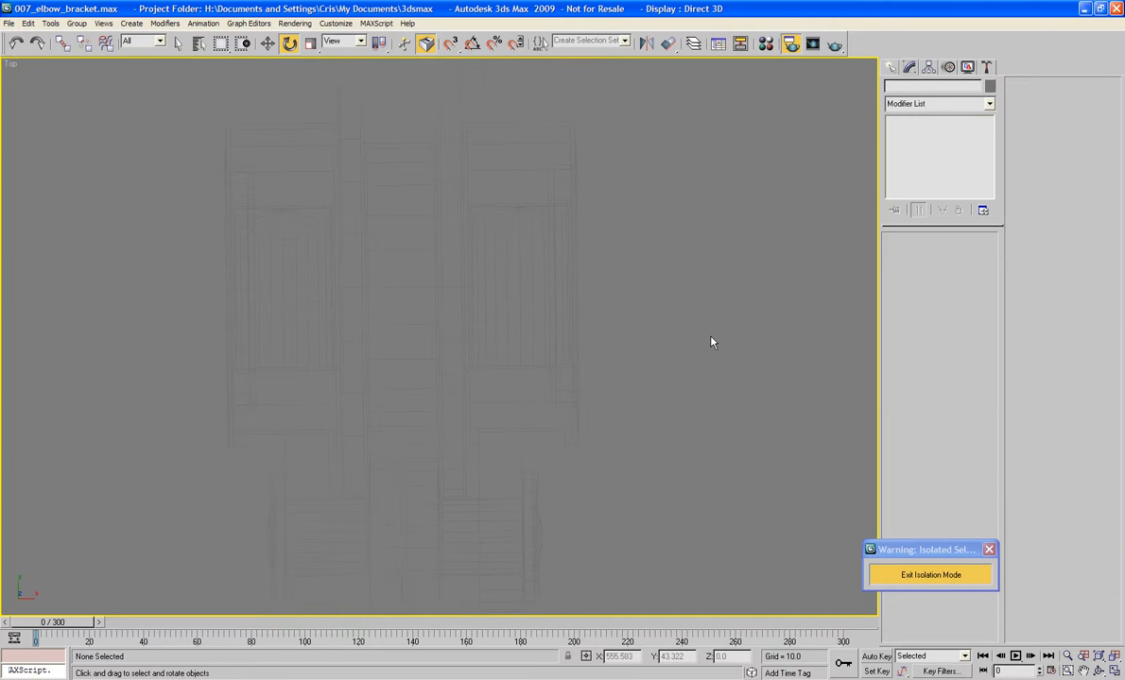
Draw a narrow box about 7.4 units wide between the bracket's two central discs in the Top view
scroll(539, 322, up, 2)
click(892, 67)
click(912, 152)
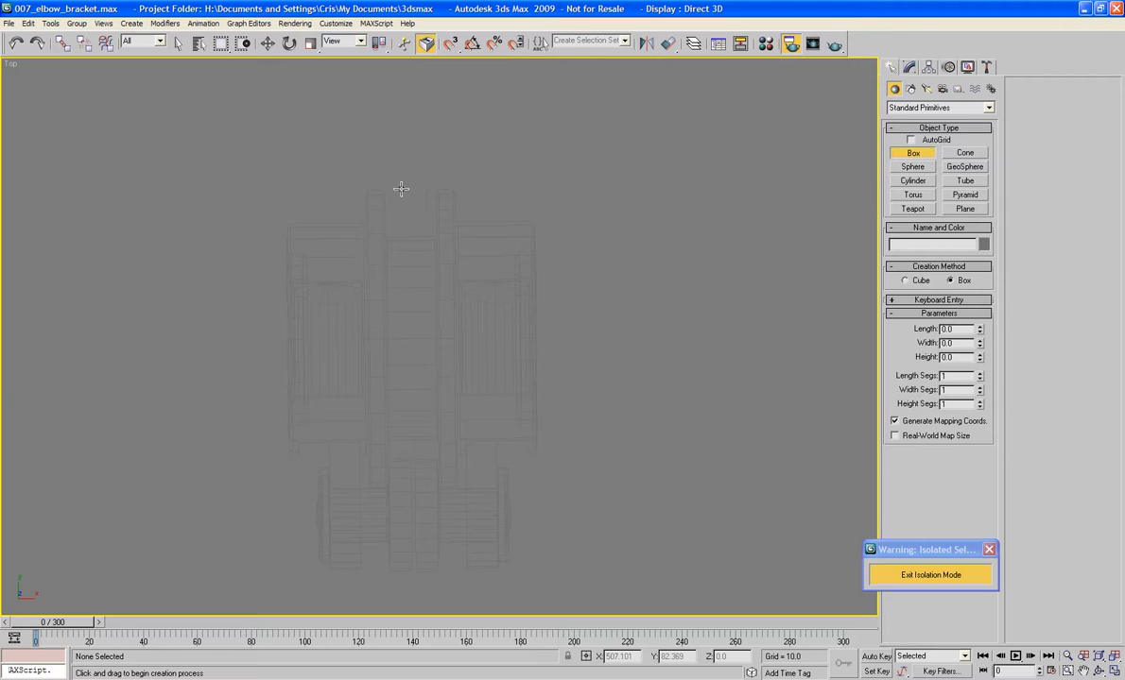
drag(399, 190, 435, 507)
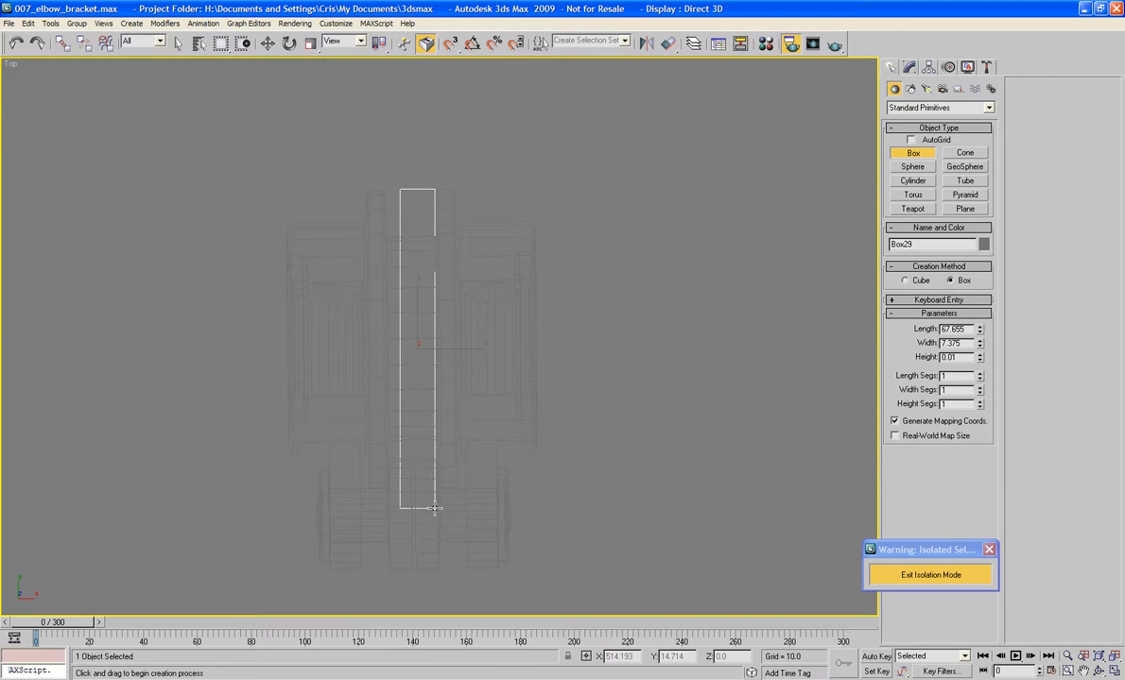
mouse_move(435, 507)
mouse_down()
mouse_move(427, 276)
mouse_move(436, 494)
mouse_up()
click(422, 101)
right_click(671, 273)
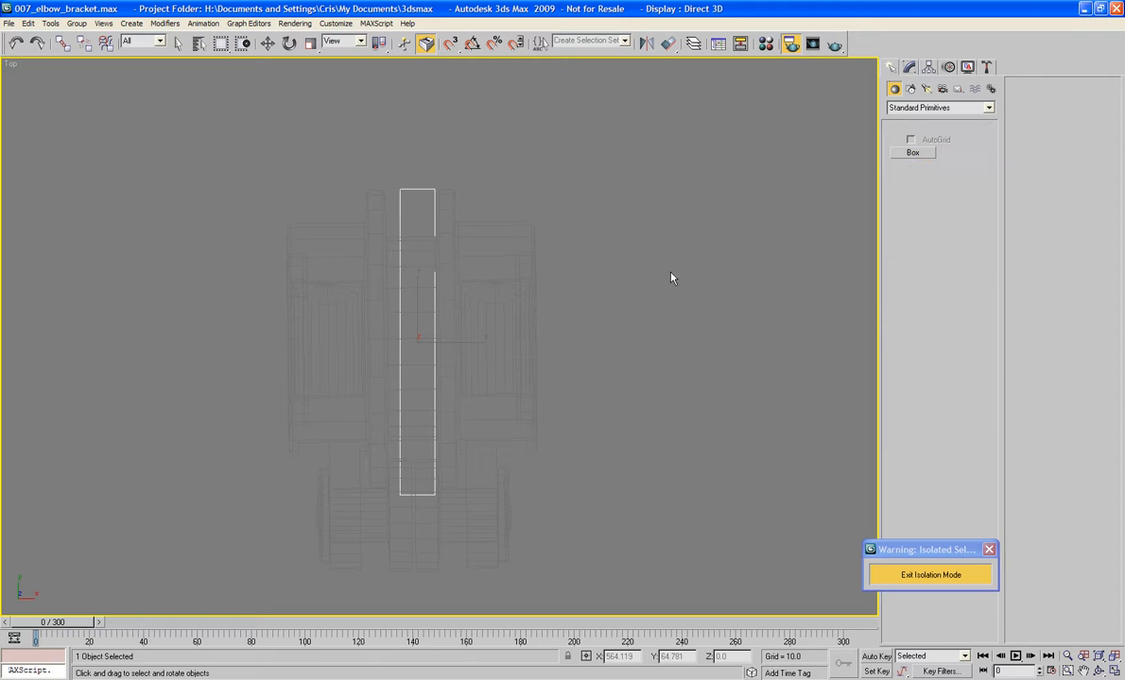
Delete both pivot pins from the lower ends of the bracket arms
click(442, 519)
click(450, 527)
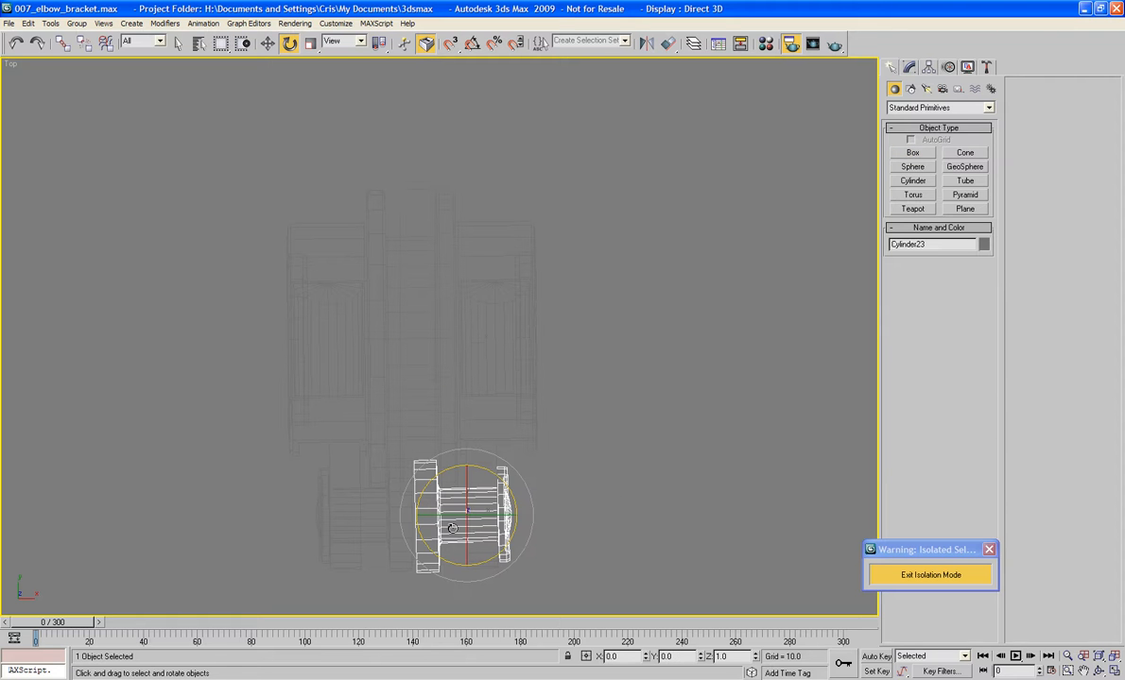
key(Delete)
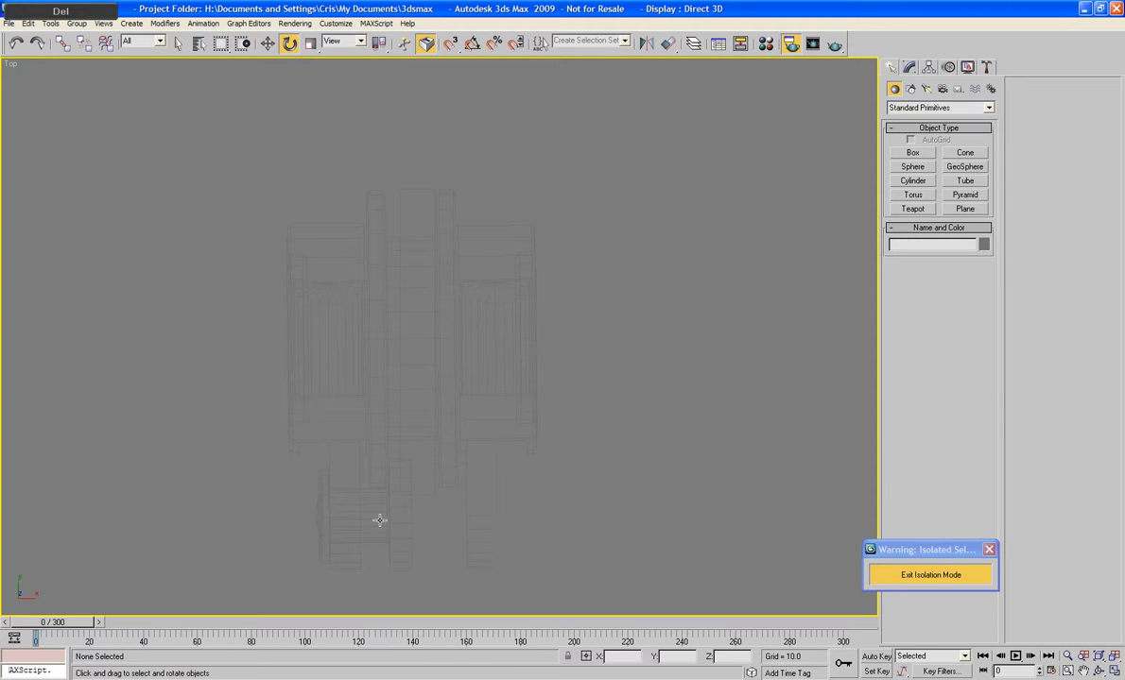
click(321, 541)
key(Delete)
Select the main bracket body, turn off edged faces and display the model in wireframe
scroll(559, 454, up, 5)
middle_drag(566, 462, 546, 502)
click(460, 331)
key(F4)
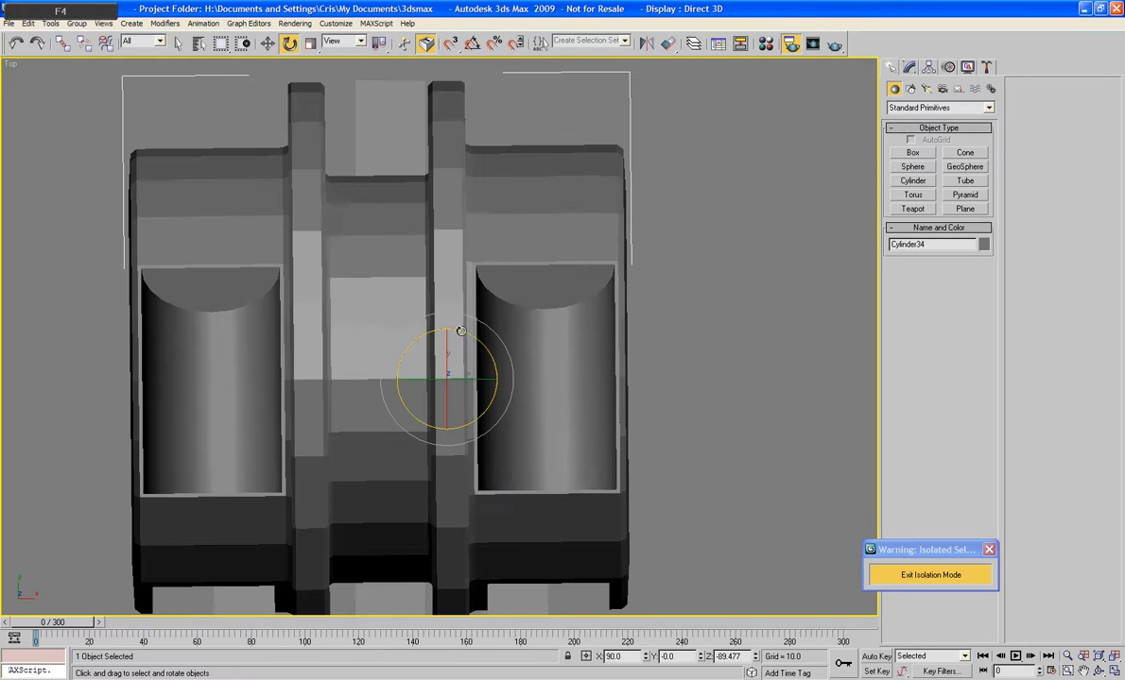
key(F3)
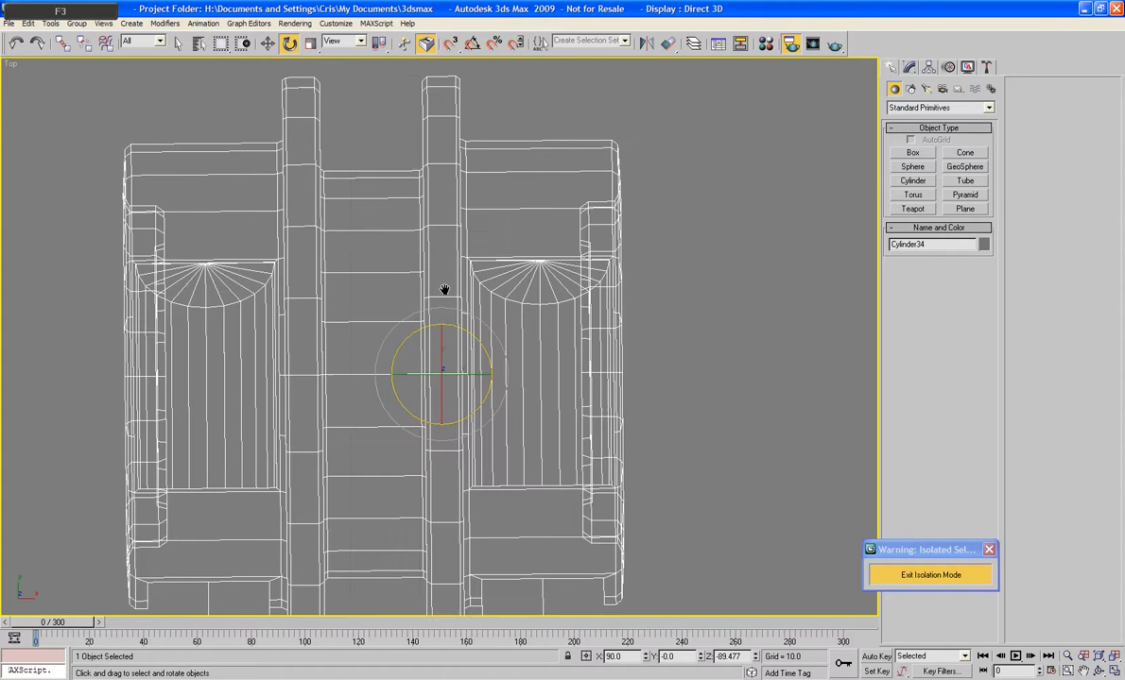
Straighten the bracket body by setting its absolute Z rotation to -89.977 degrees with Rotate Transform Type-In
middle_drag(444, 291, 505, 109)
scroll(462, 321, up, 3)
scroll(510, 299, up, 3)
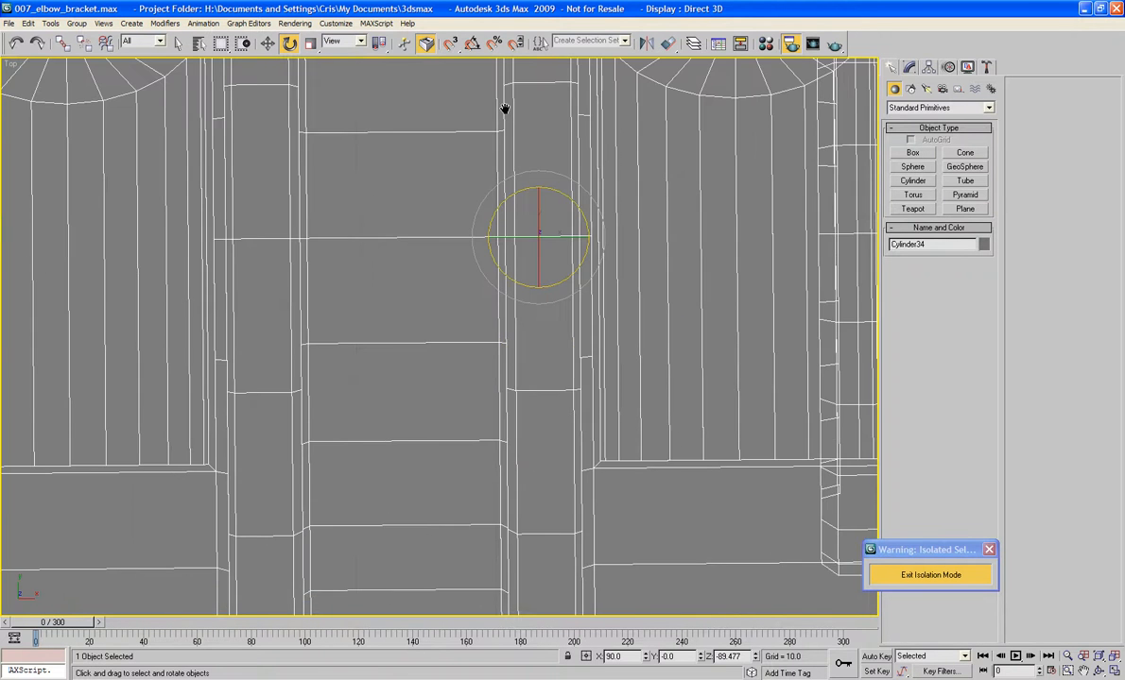
scroll(523, 153, up, 1)
middle_drag(523, 157, 545, 335)
middle_drag(692, 307, 639, 301)
scroll(638, 365, up, 1)
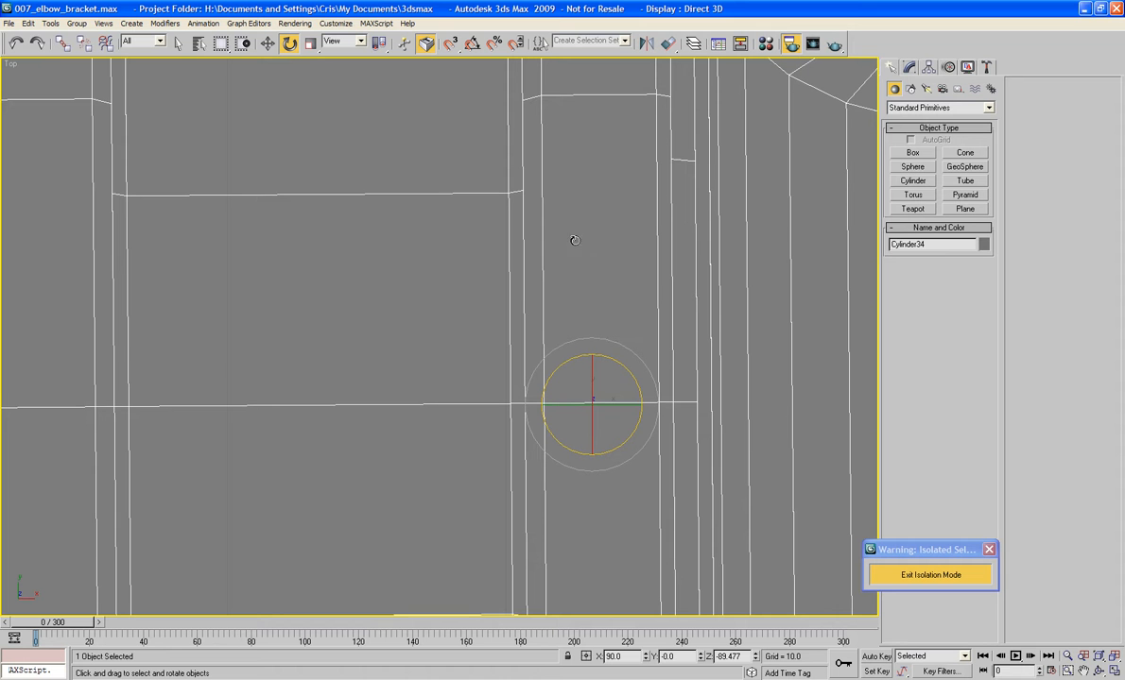
click(50, 22)
mouse_move(33, 23)
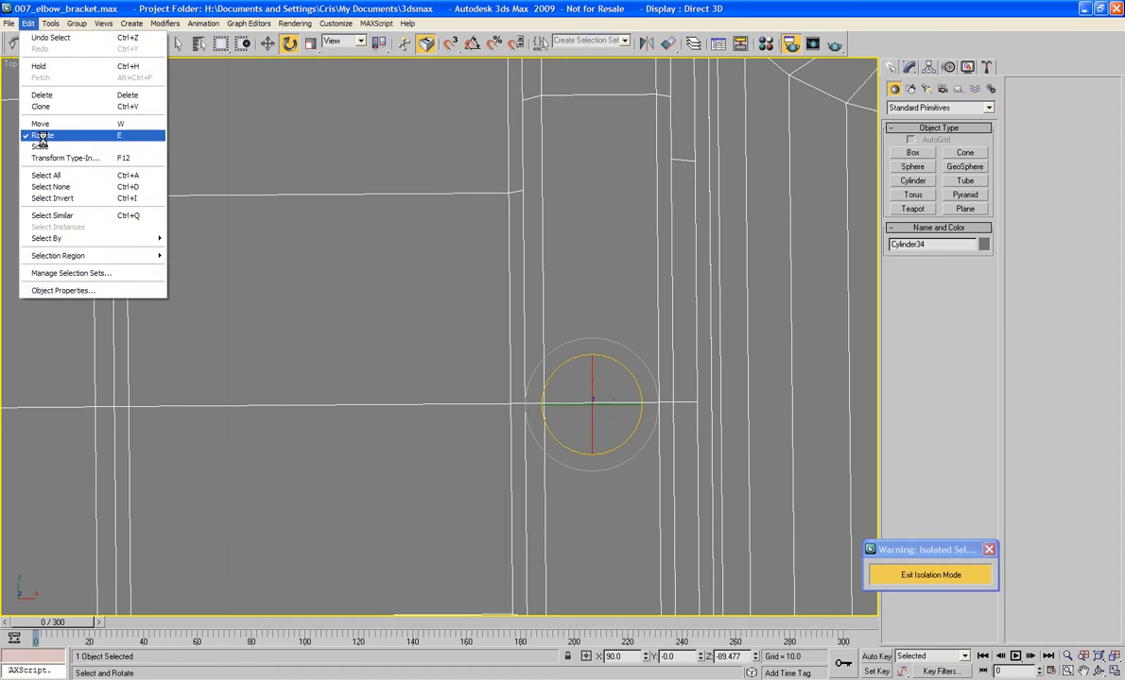
click(64, 158)
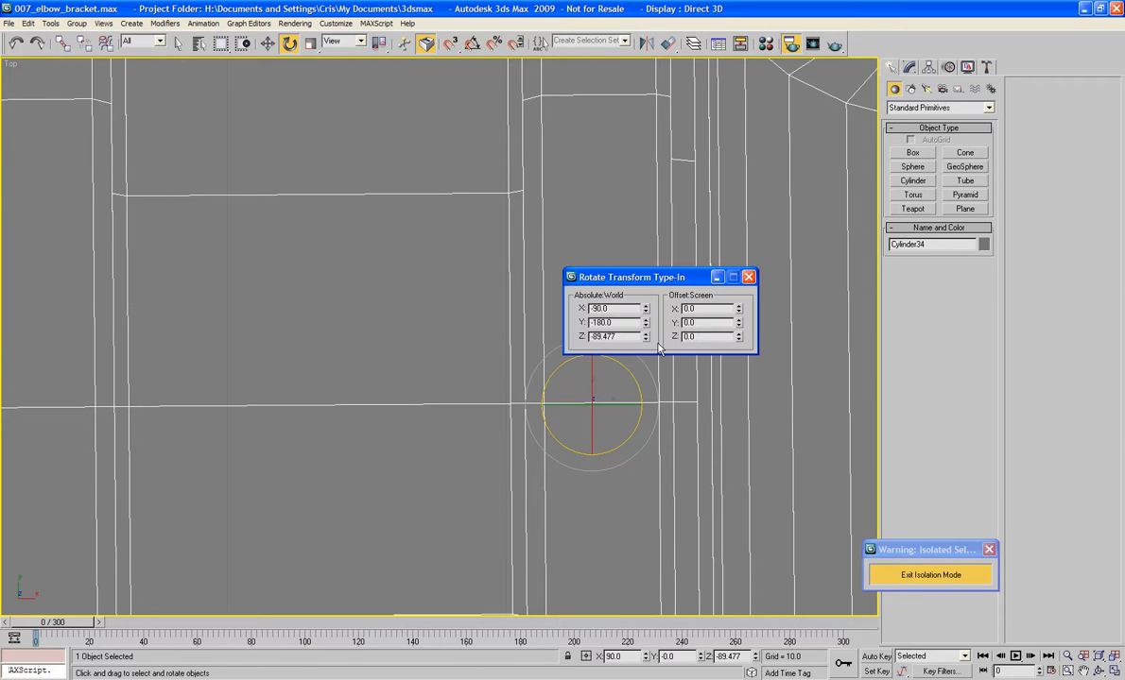
click(647, 340)
click(646, 340)
click(646, 340)
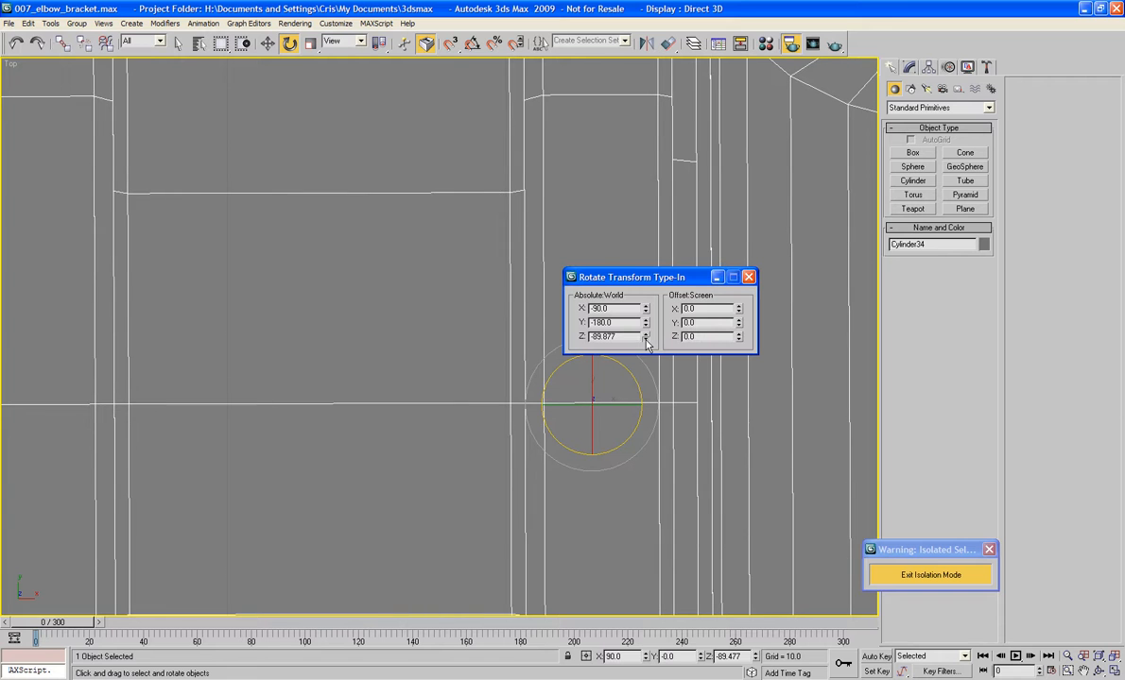
click(646, 341)
click(646, 340)
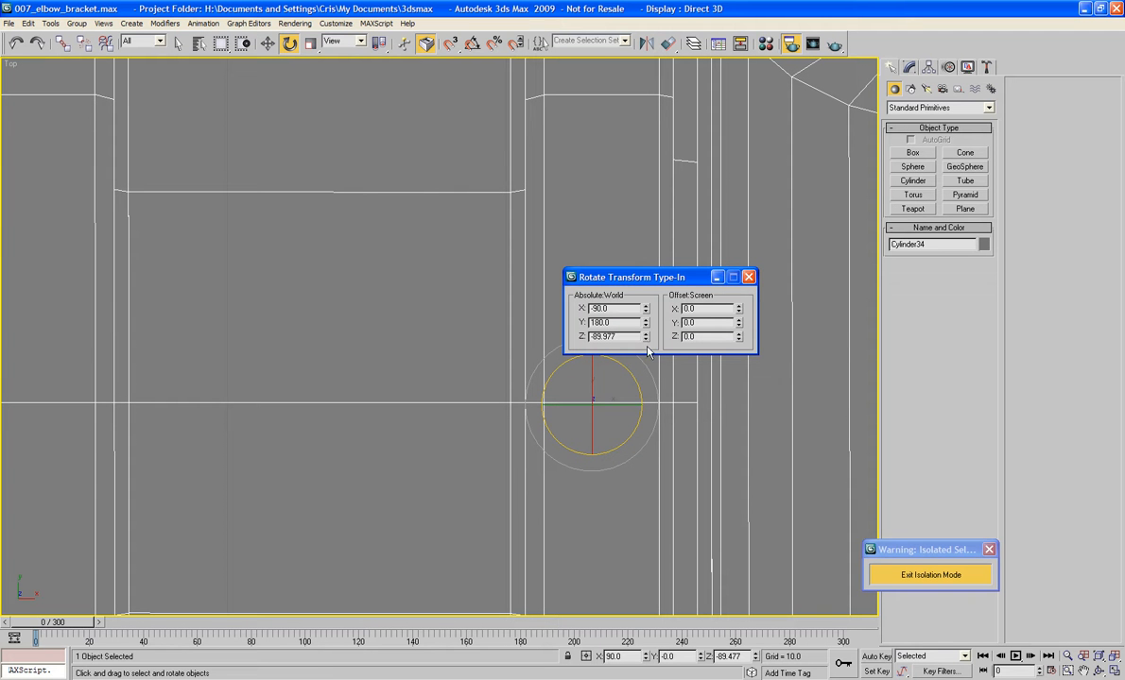
Nudge the bracket body slightly in the negative X direction, to just below 516.38, with Move Transform Type-In
click(267, 44)
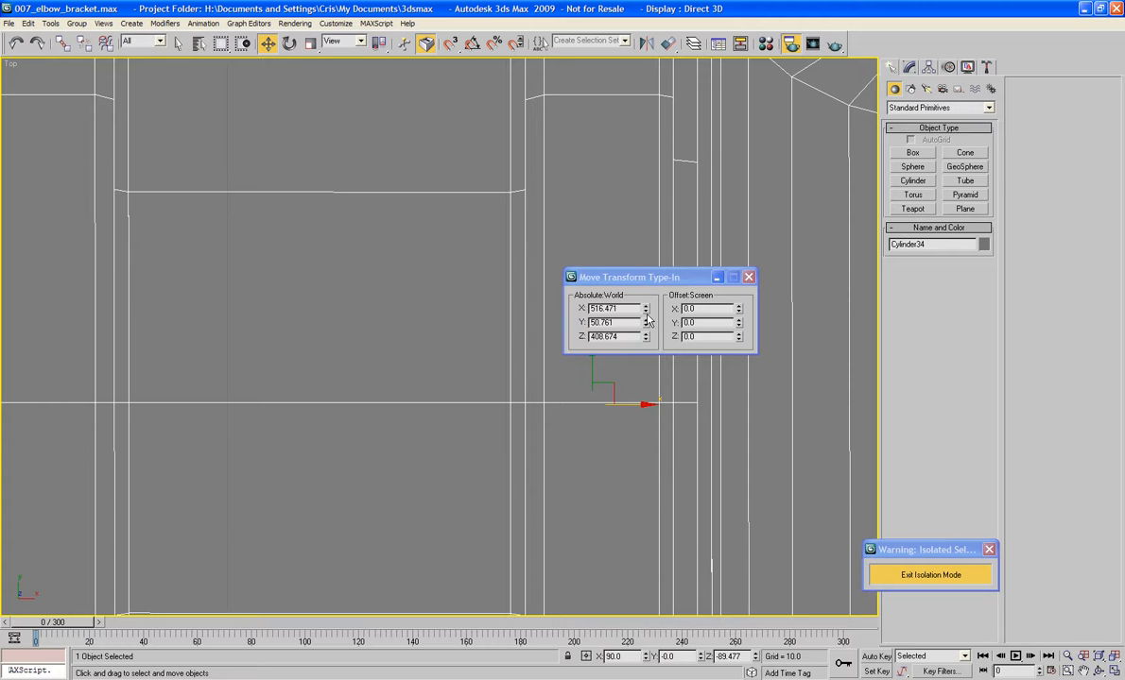
click(646, 312)
click(646, 312)
click(647, 311)
click(646, 312)
click(646, 312)
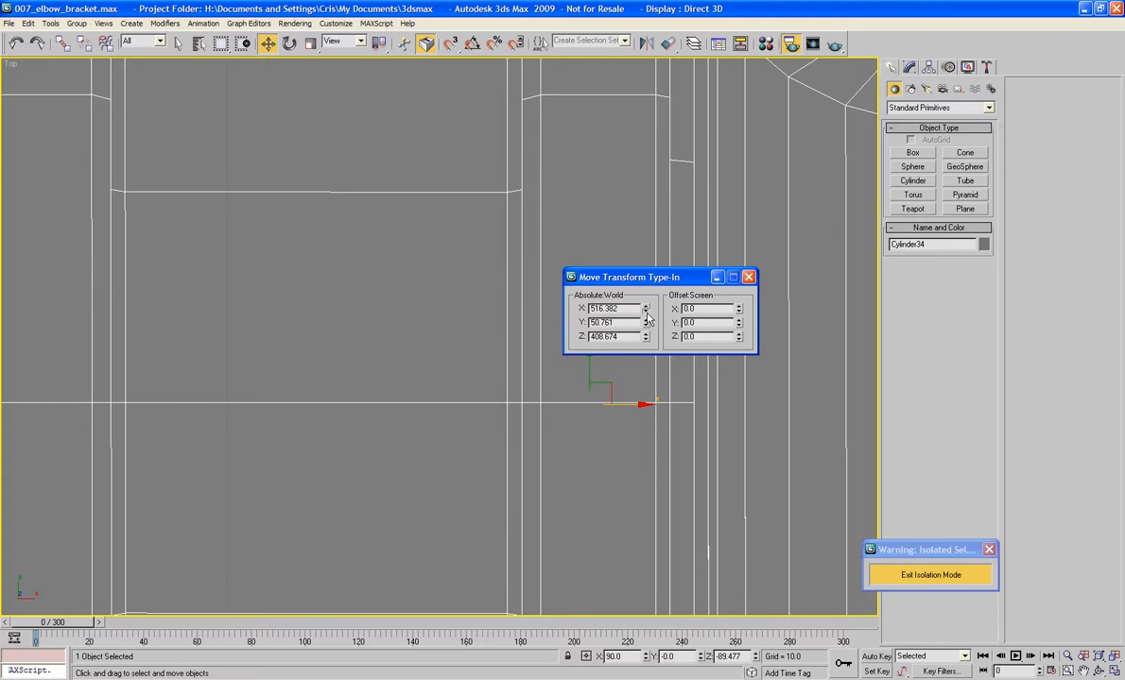
click(646, 313)
middle_drag(560, 162, 574, 571)
click(749, 277)
middle_drag(748, 272, 739, 439)
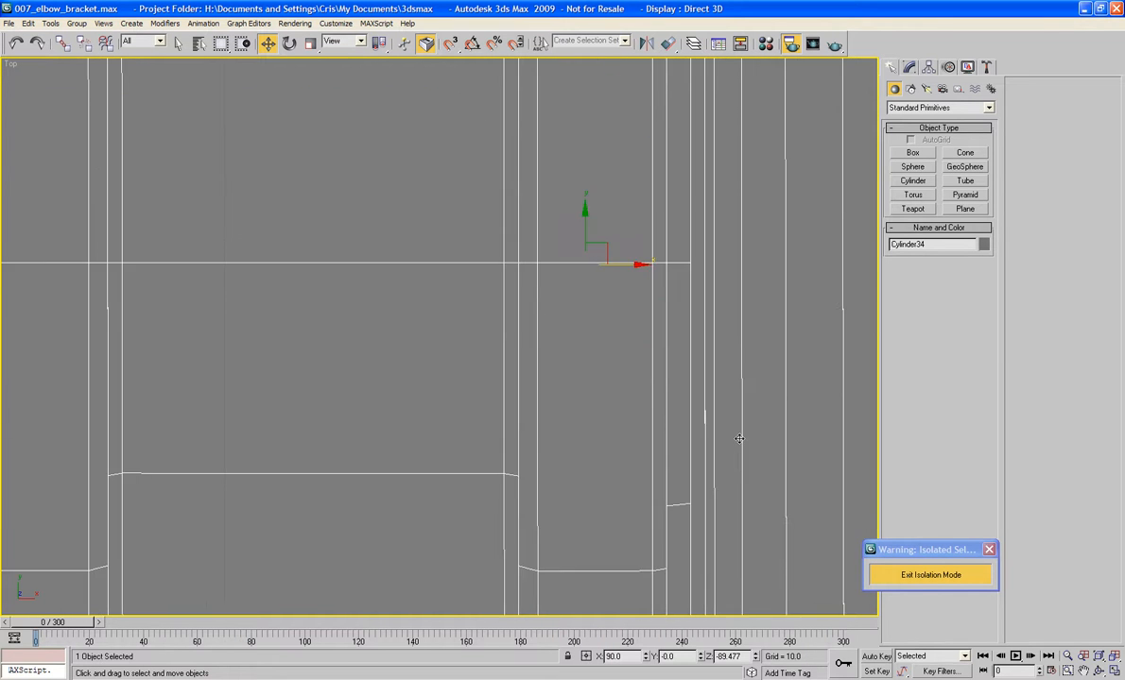
Delete the narrow box between the bracket's two central discs
scroll(739, 439, down, 10)
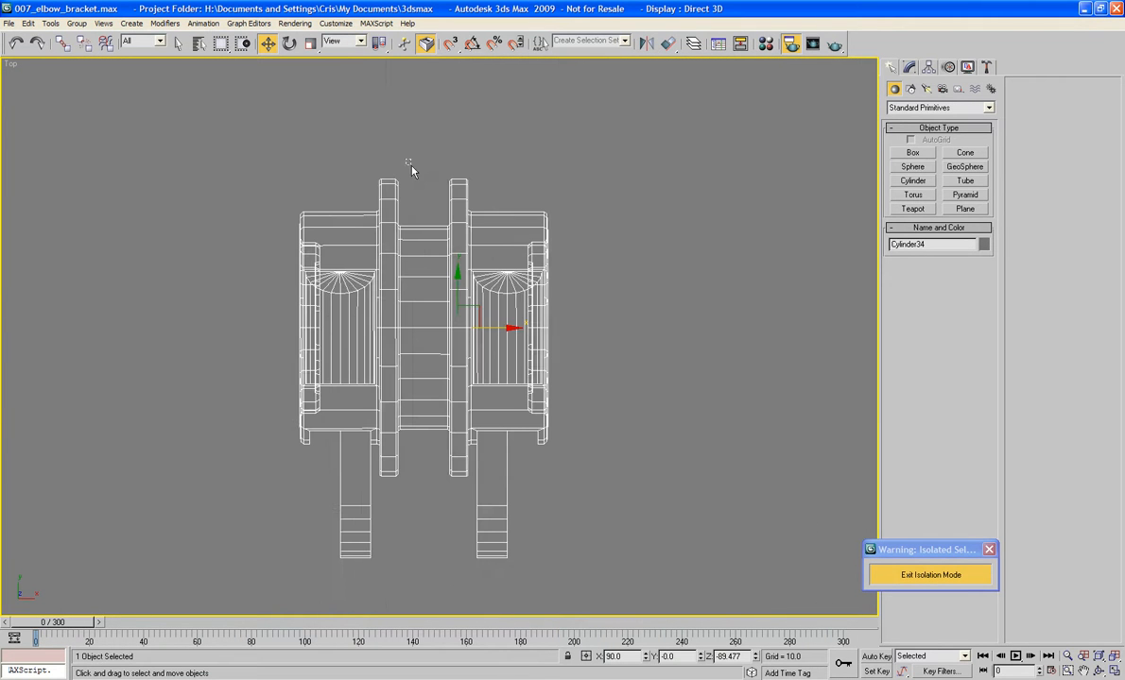
click(420, 188)
key(Delete)
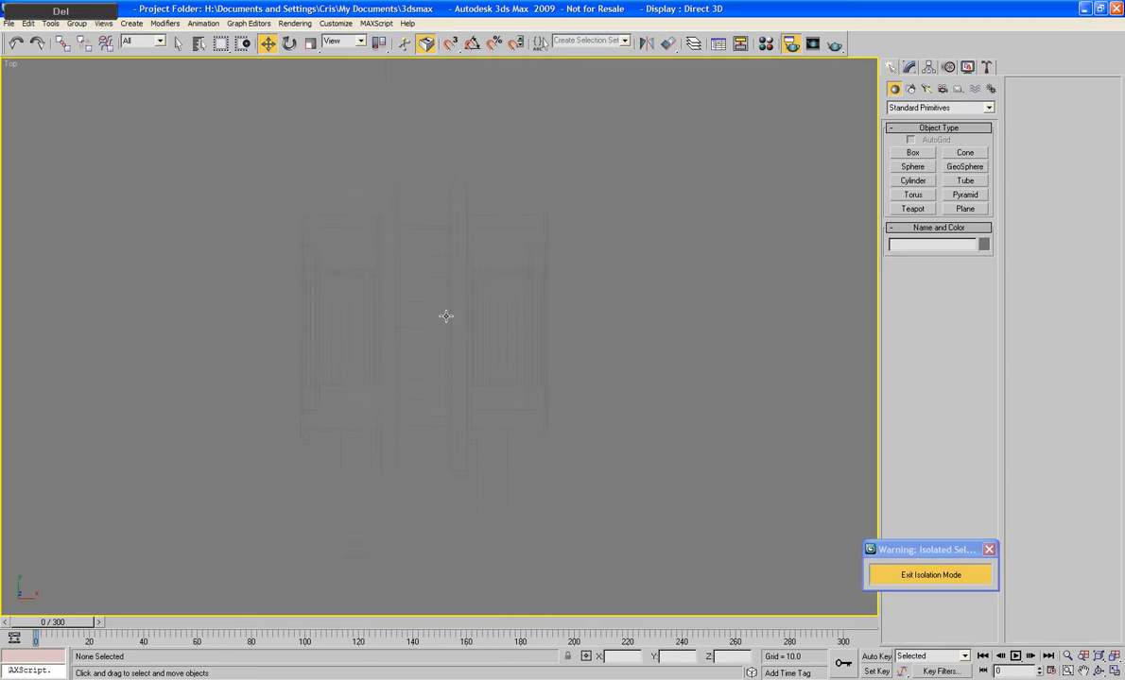
Connect the ring of lengthwise edges on the bracket's hub between the two discs to add a central edge loop
scroll(447, 317, up, 2)
middle_drag(447, 363, 462, 382)
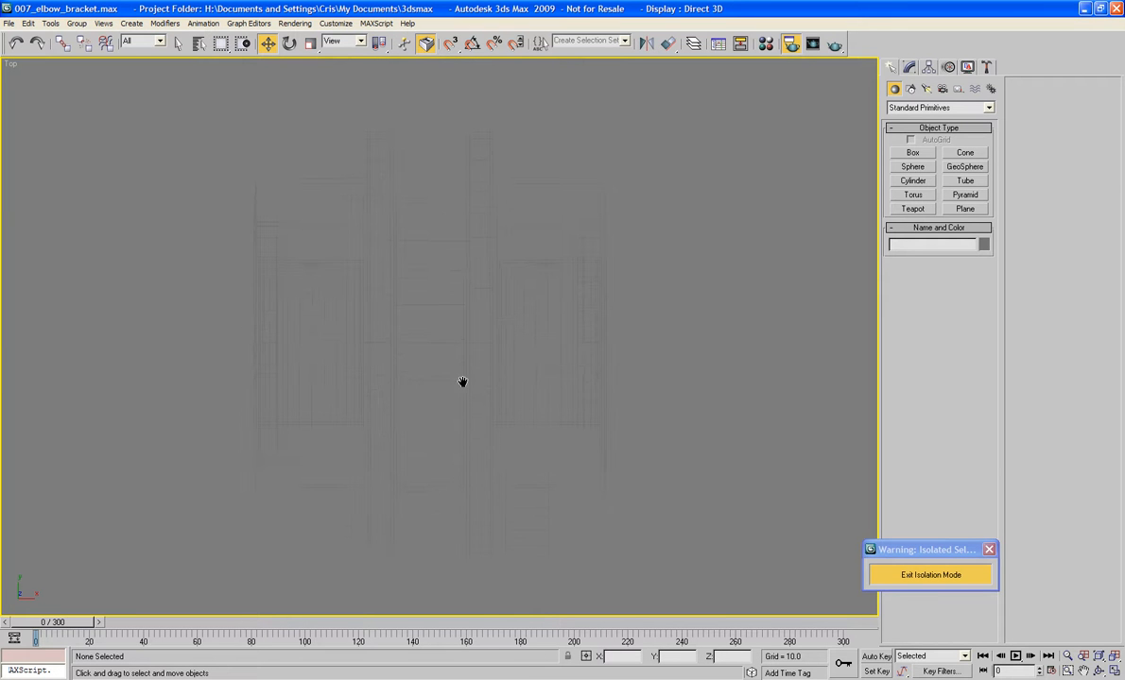
click(444, 190)
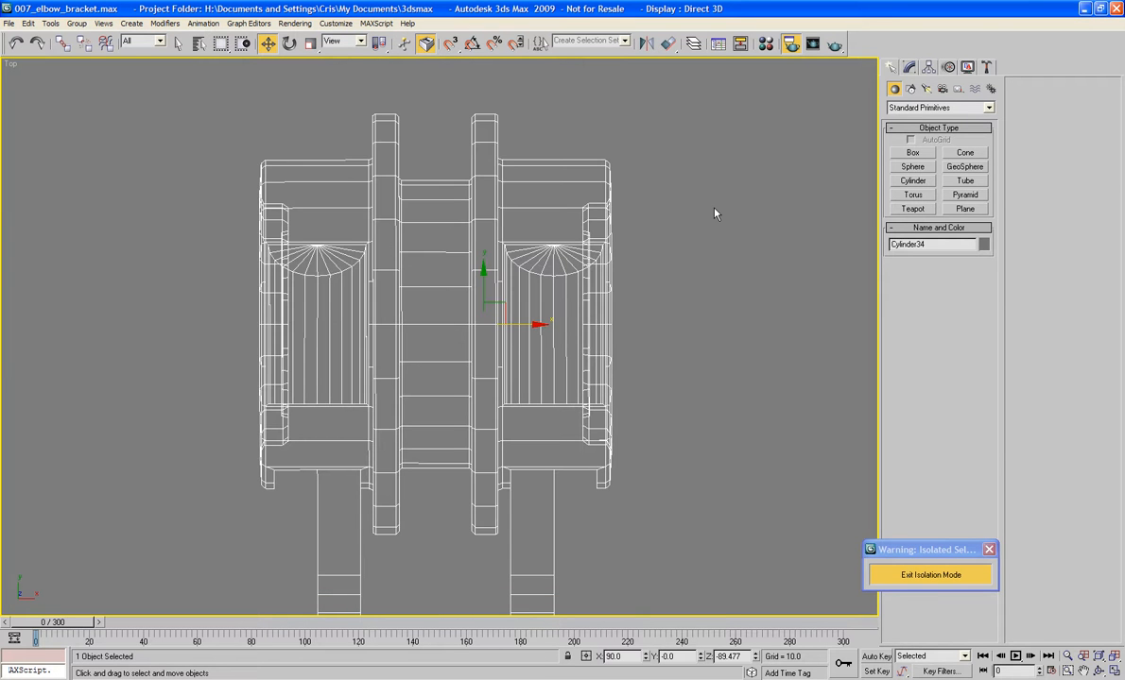
click(910, 66)
click(921, 255)
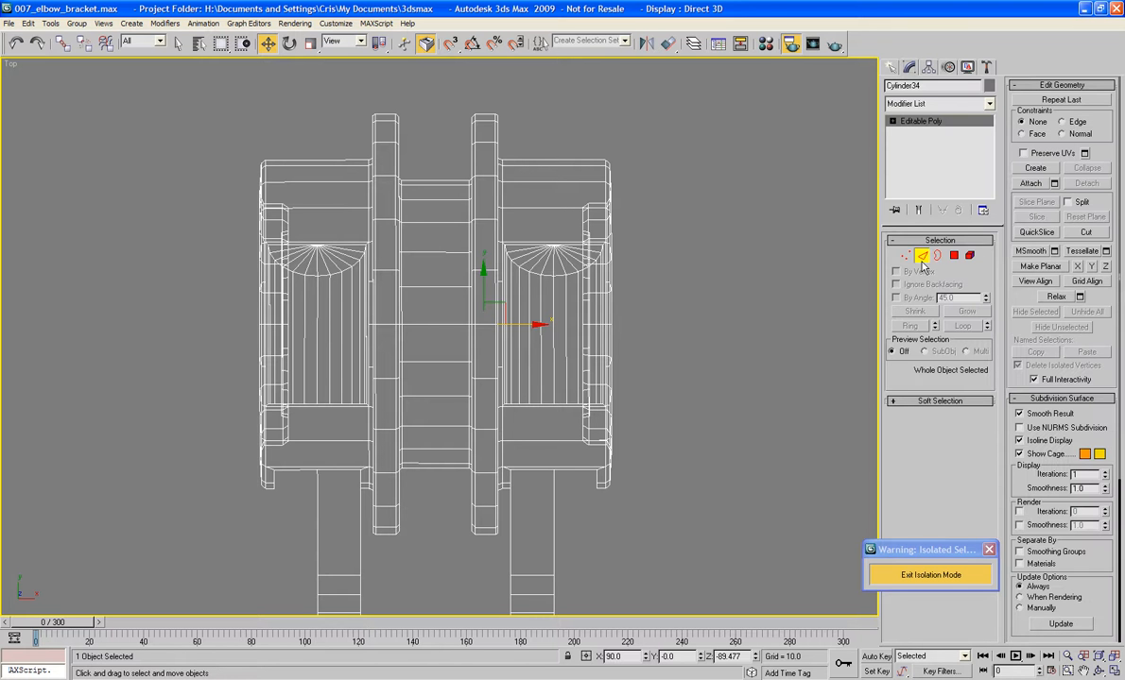
drag(447, 519, 447, 518)
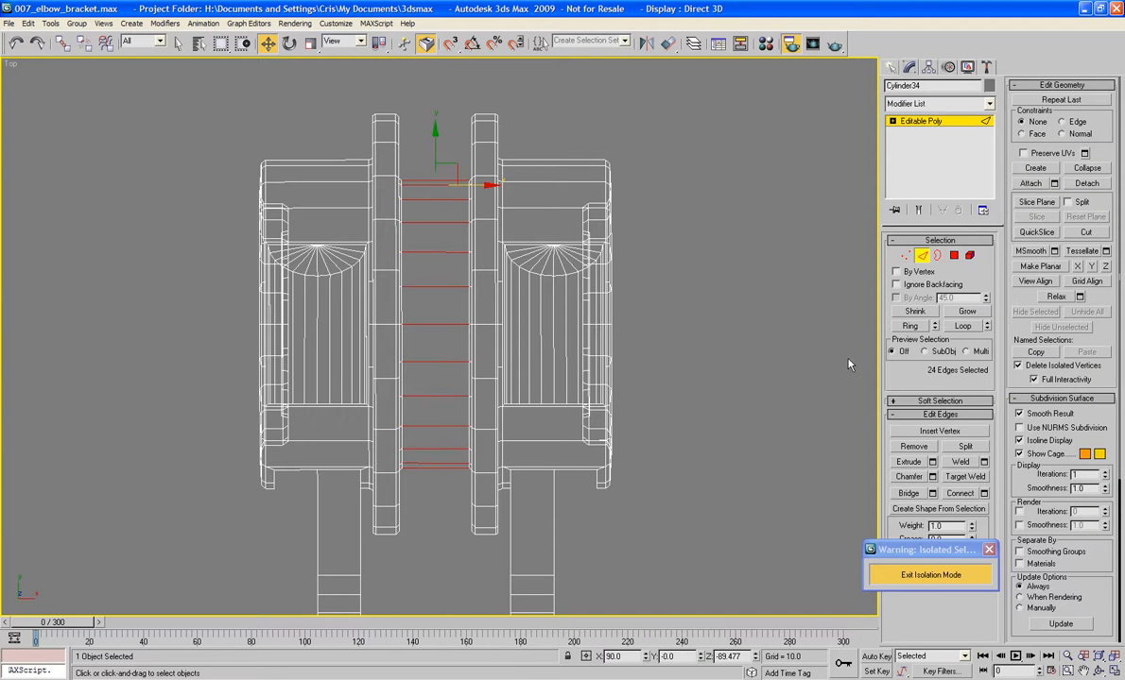
click(959, 492)
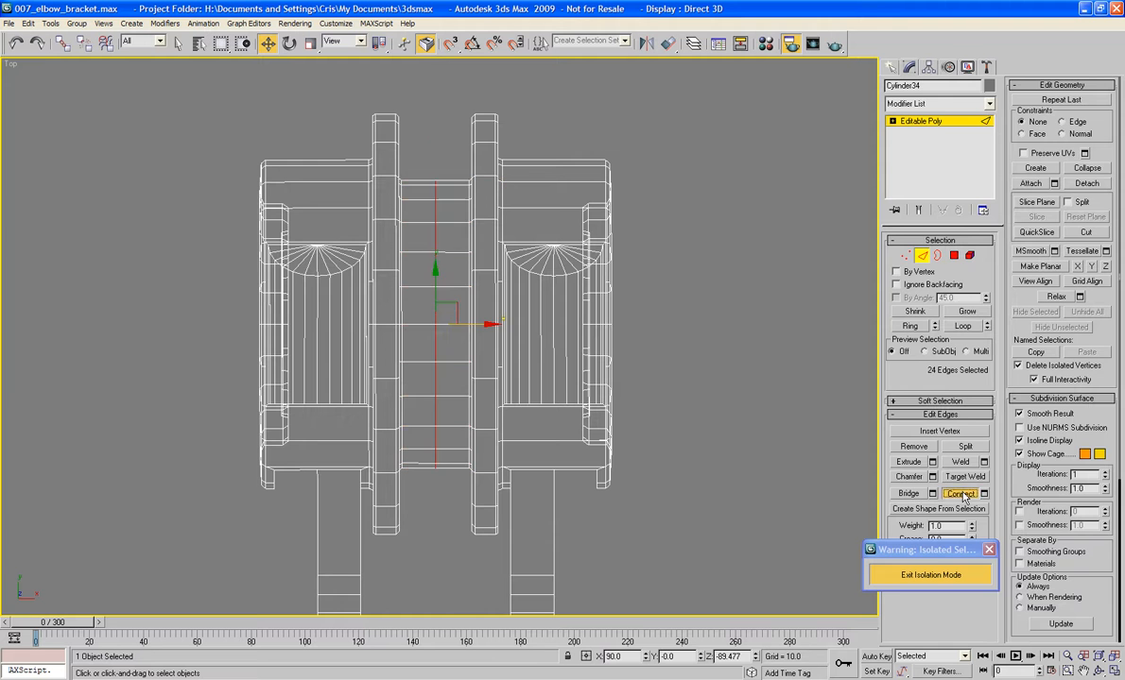
Delete all bracket polygons on the negative X side of the new central loop, and exit polygon editing
click(953, 255)
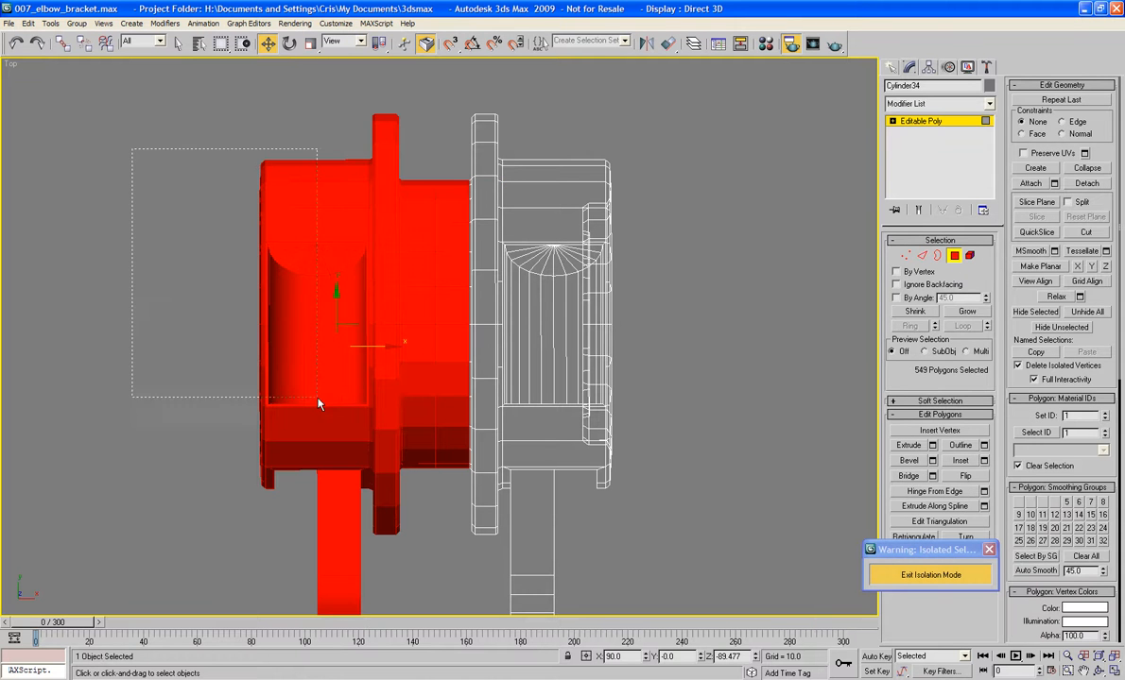
drag(380, 642, 394, 610)
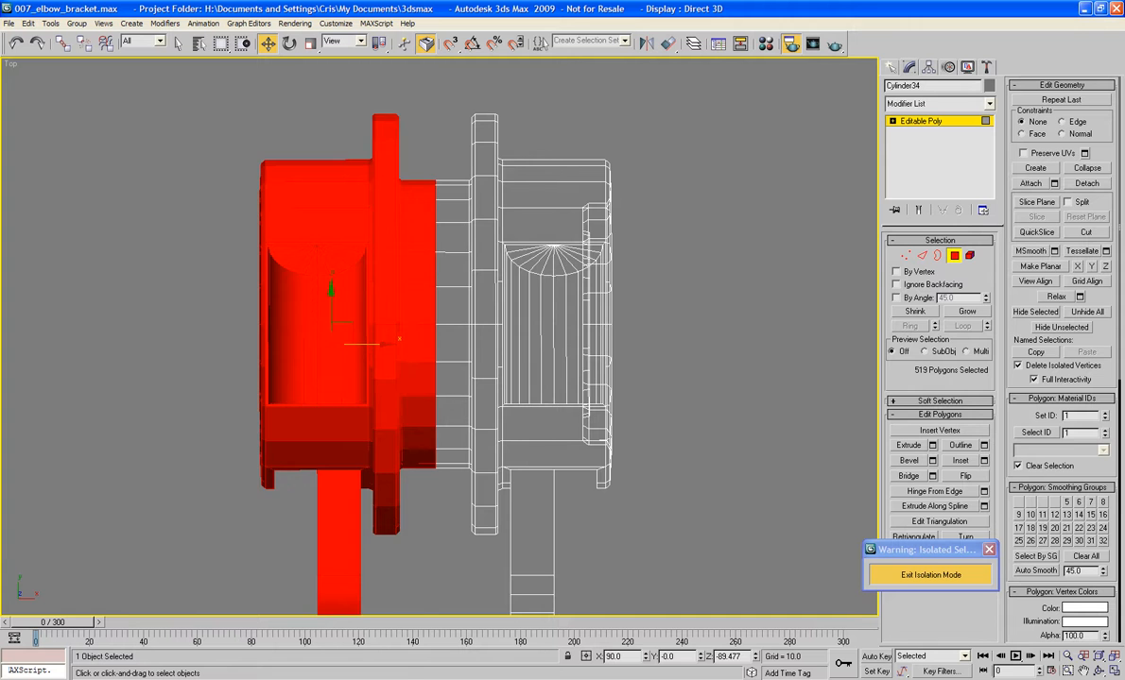
key(Delete)
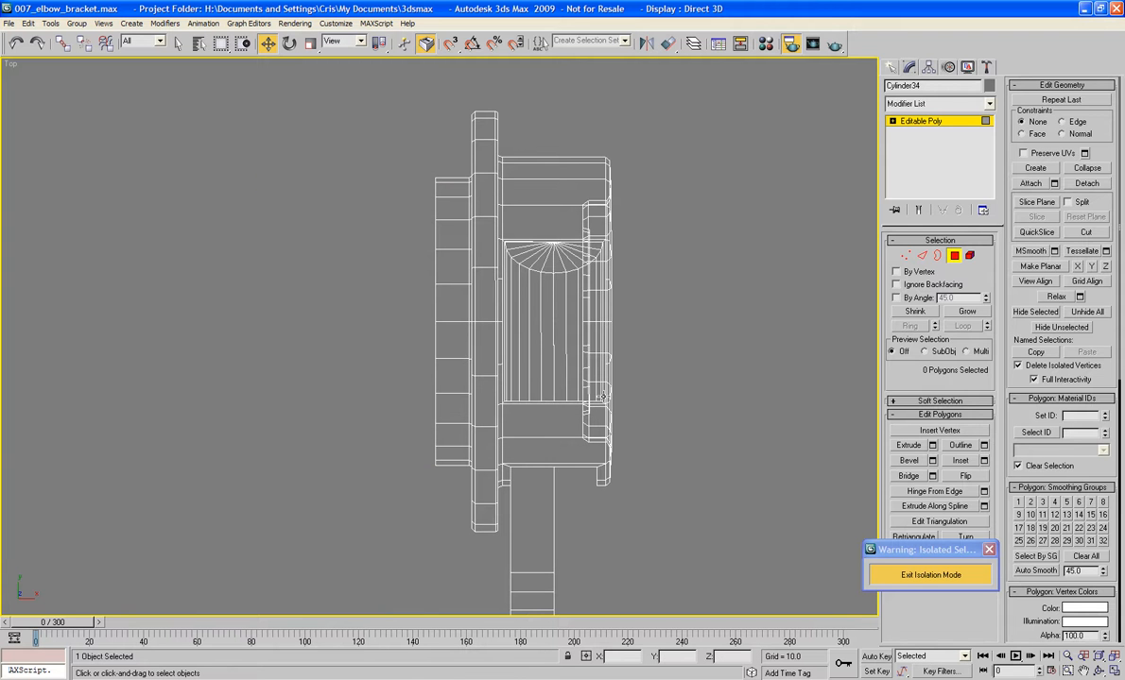
click(953, 255)
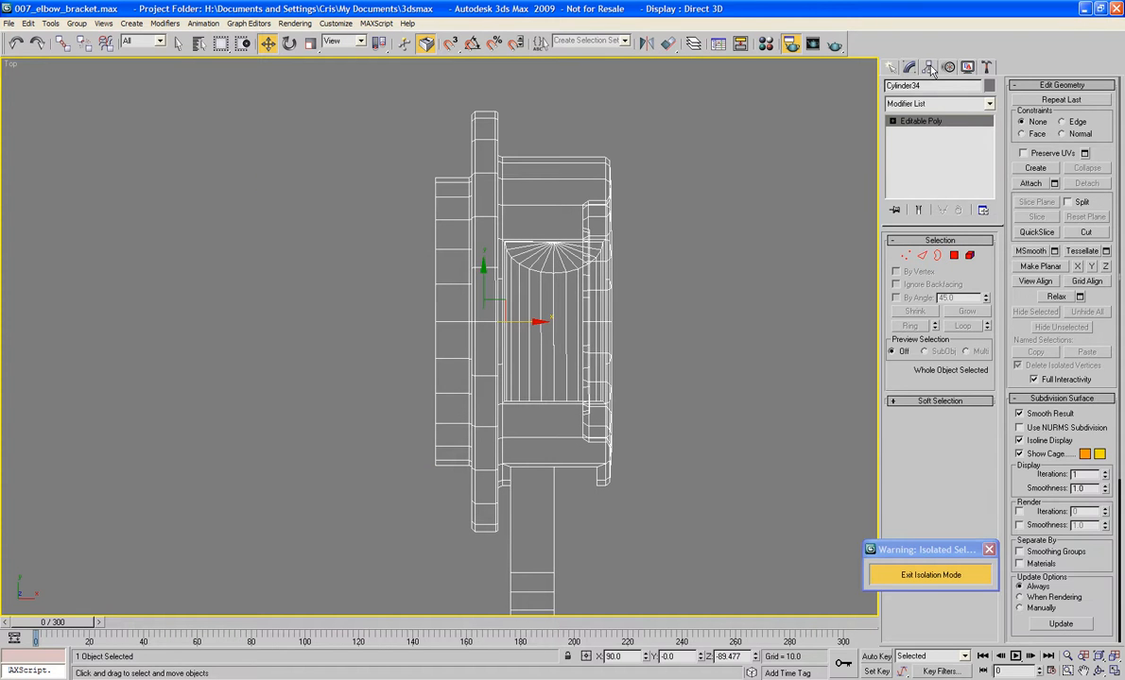
Mirror the bracket half along X as a copy with zero offset, and move the copy in negative X until both halves meet
click(642, 46)
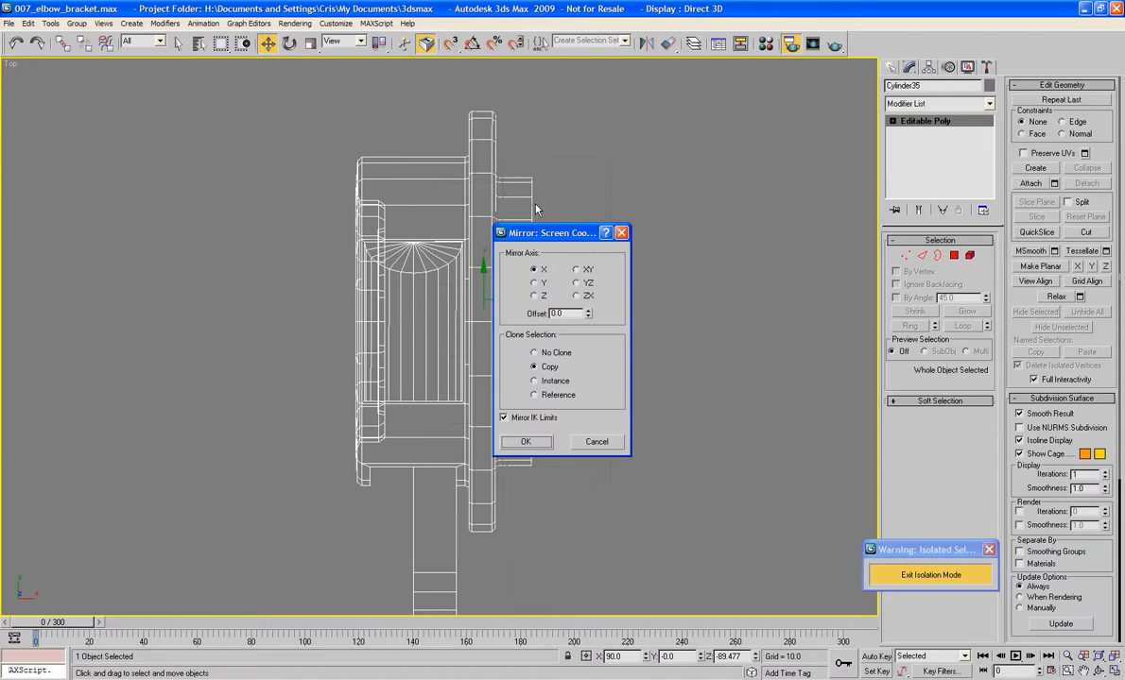
drag(533, 244, 737, 222)
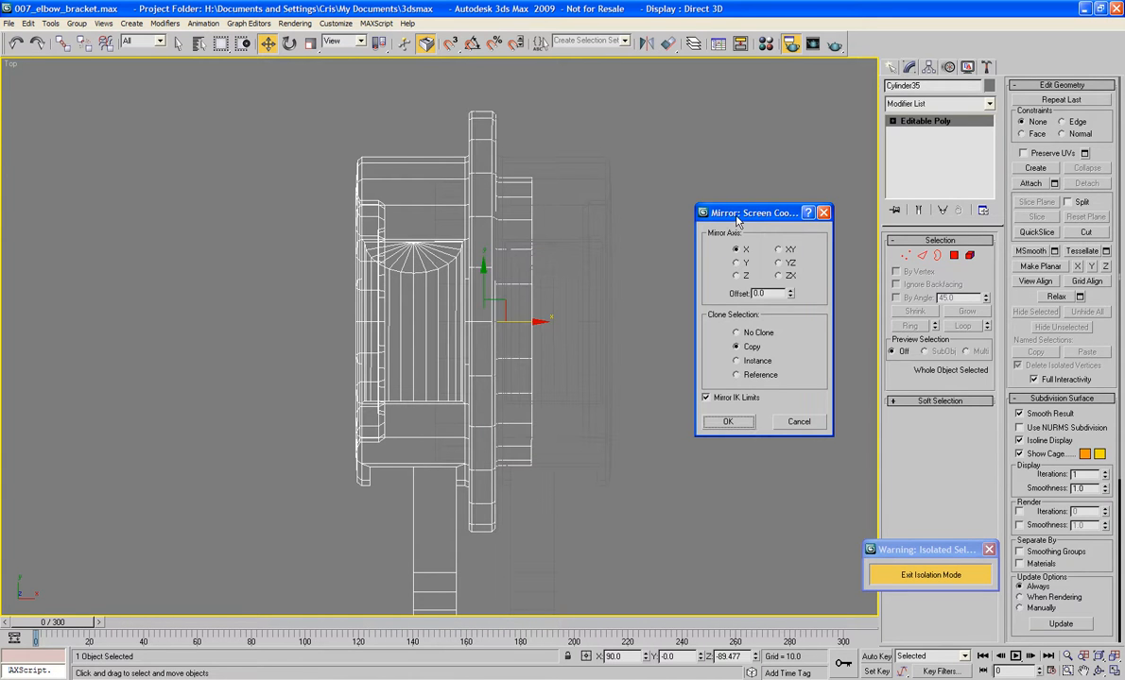
click(752, 423)
key(ctrl+z)
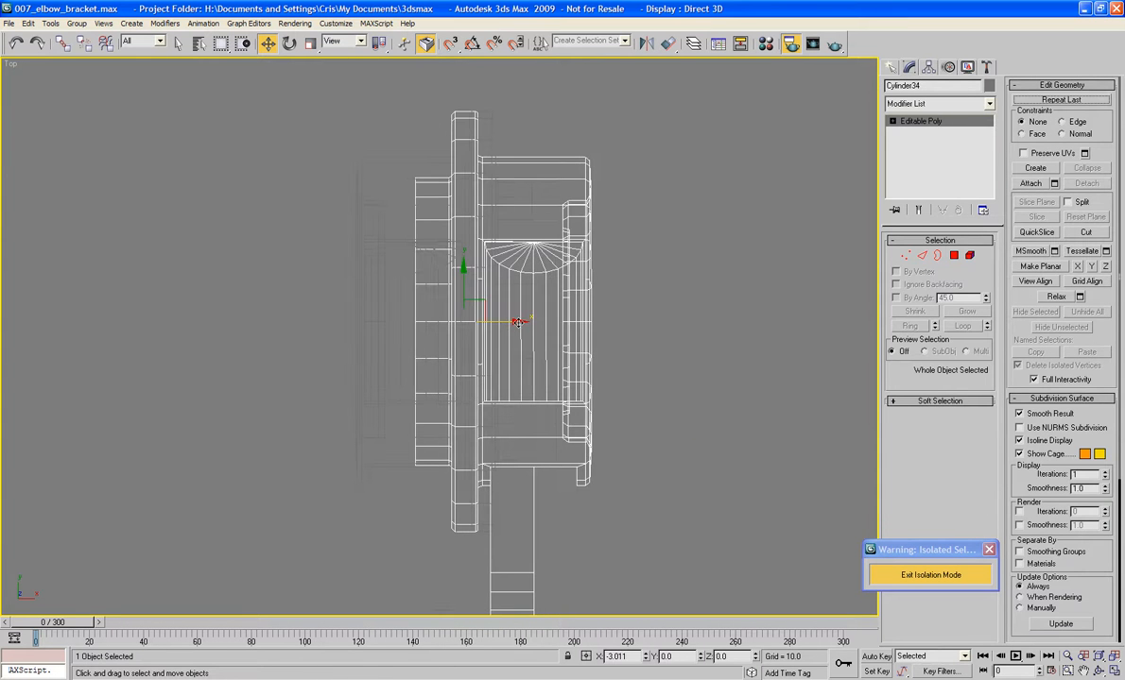
key(ctrl+y)
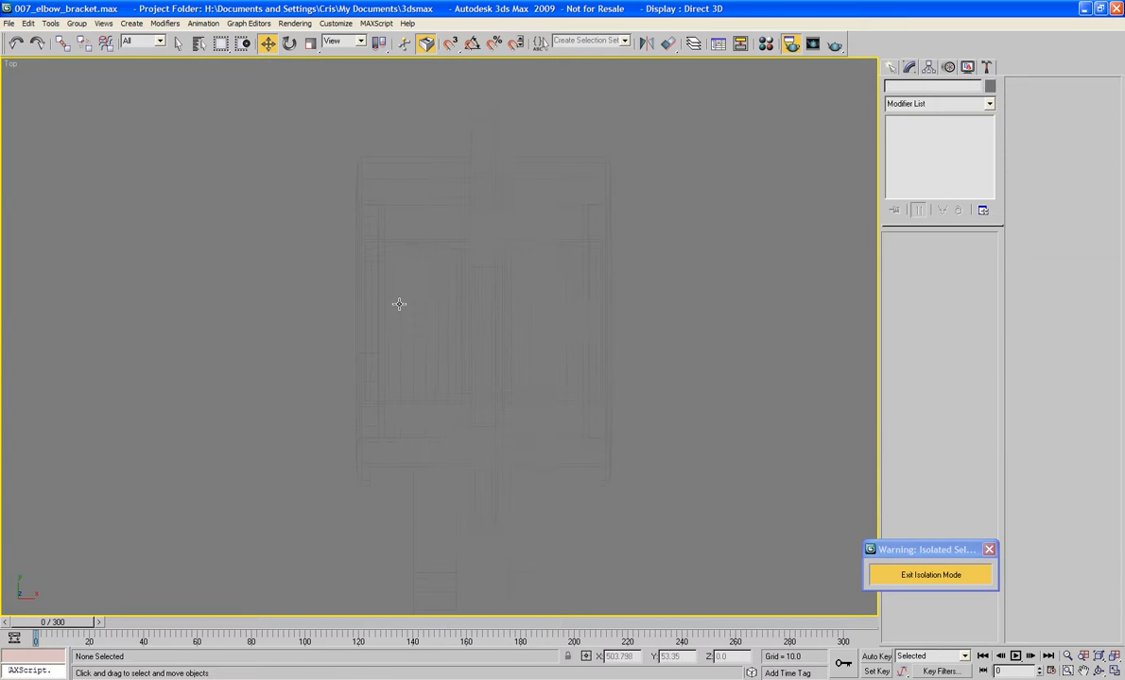
drag(545, 321, 444, 313)
click(713, 282)
Reset the mirrored half's transform with Reset XForm and convert it back to an Editable Poly
click(397, 268)
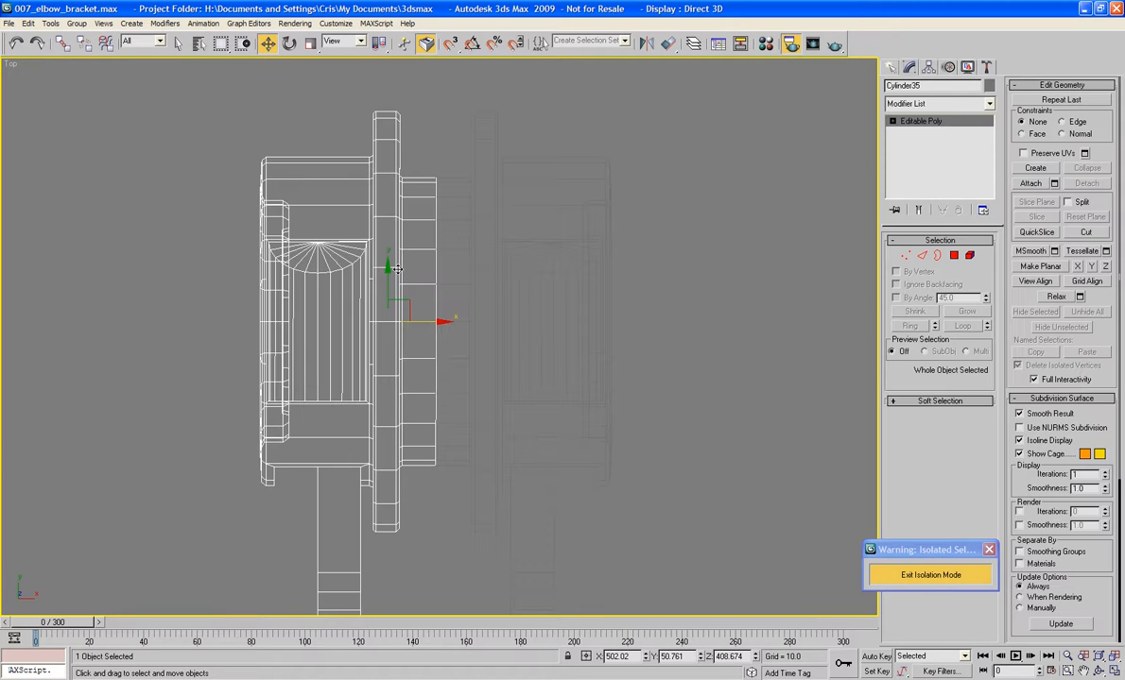
click(986, 67)
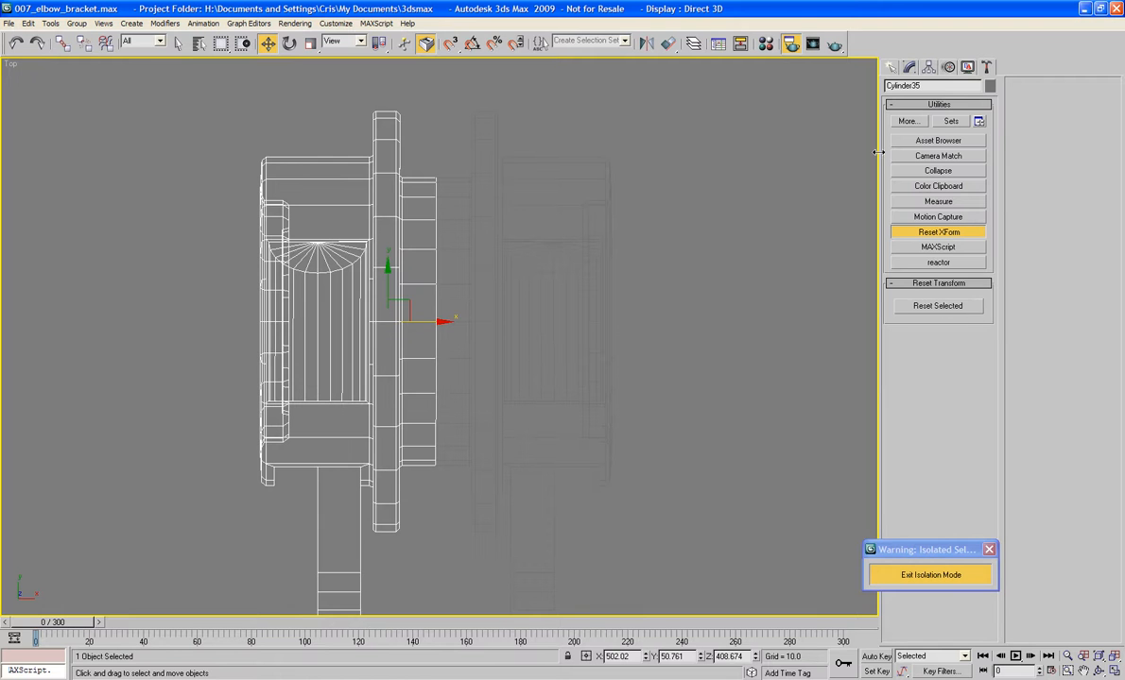
click(908, 72)
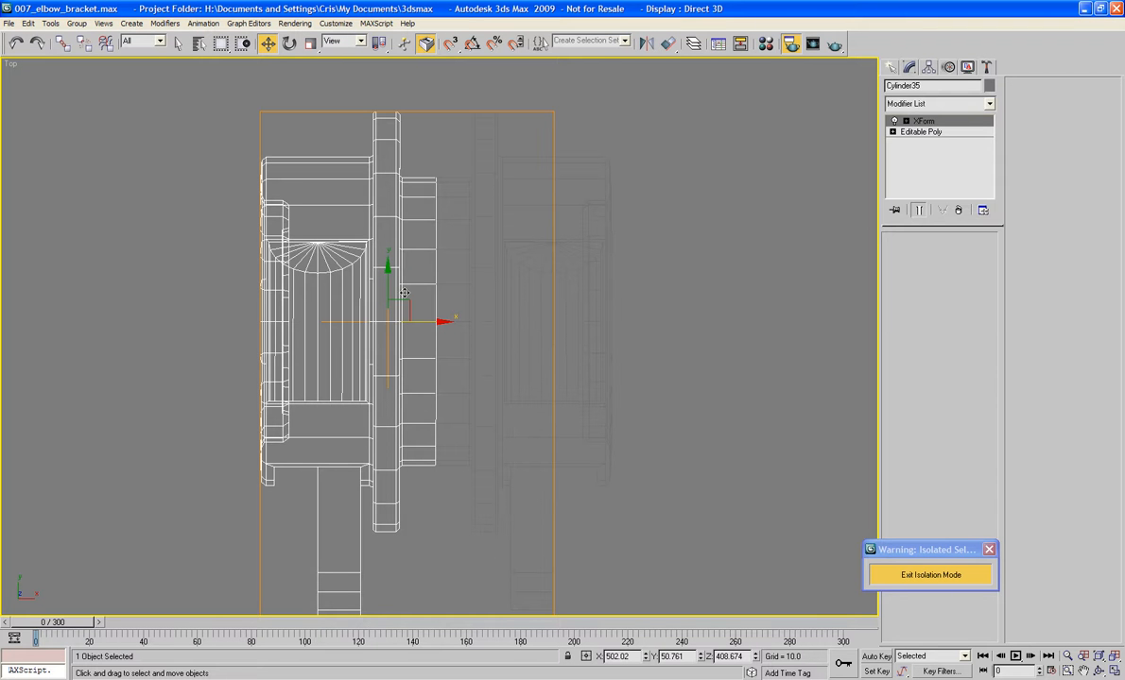
right_click(376, 273)
mouse_move(378, 375)
click(467, 390)
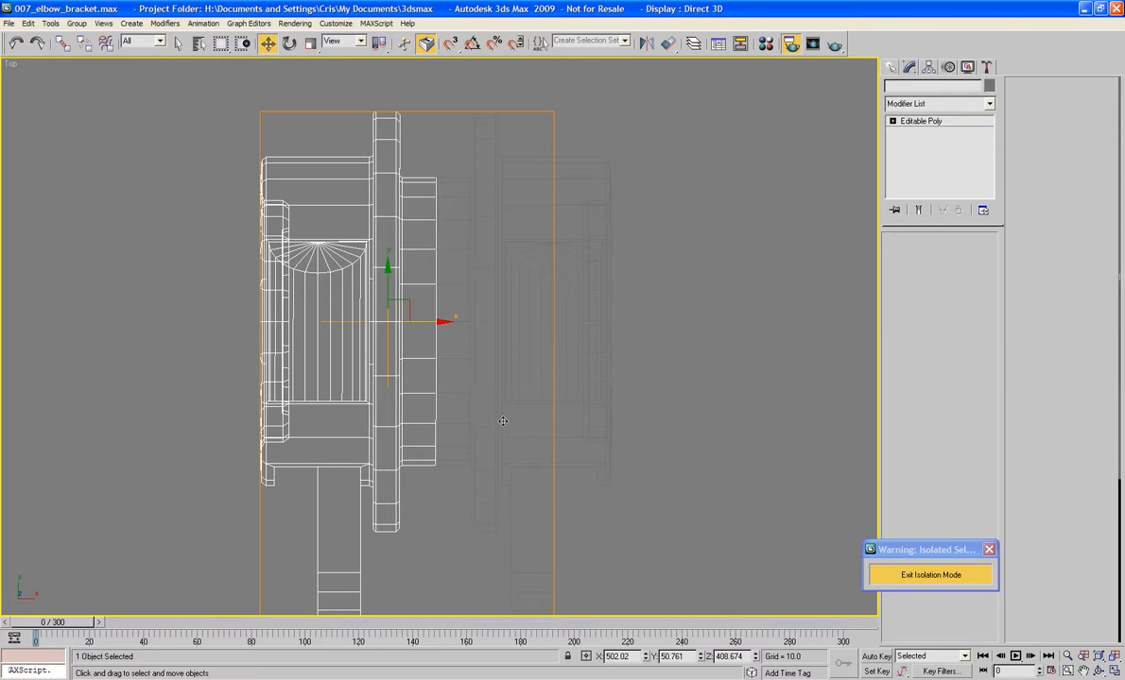
Flip the normals of all elements in the mirrored half and display both halves shaded
click(970, 257)
key(ctrl+a)
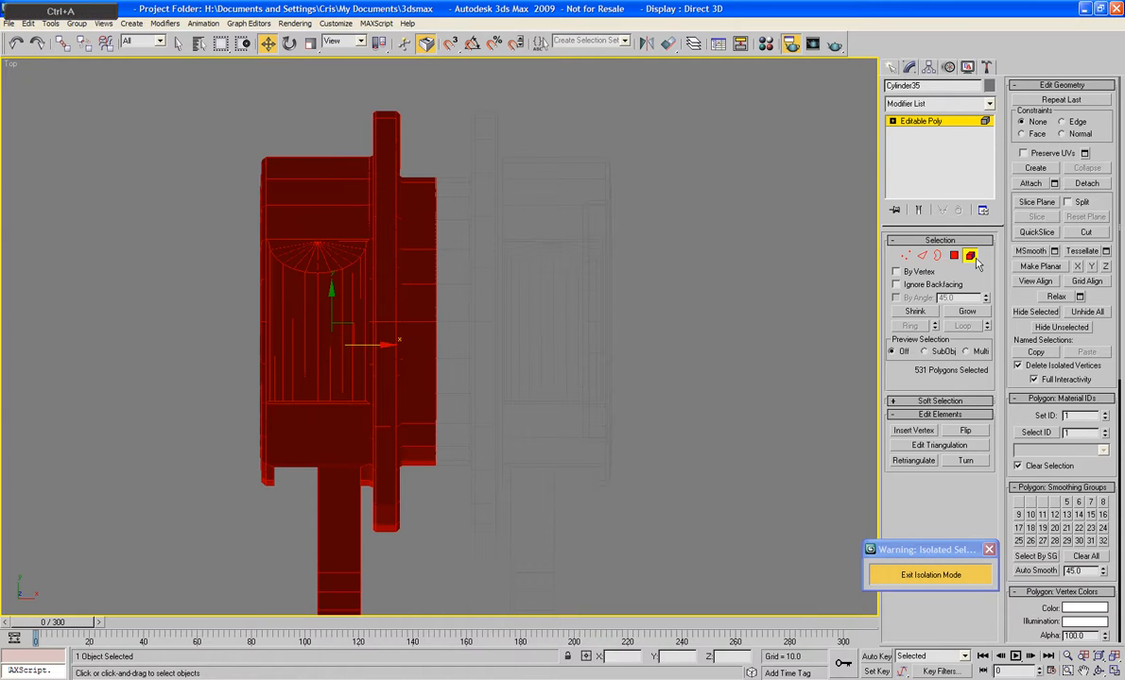
click(960, 432)
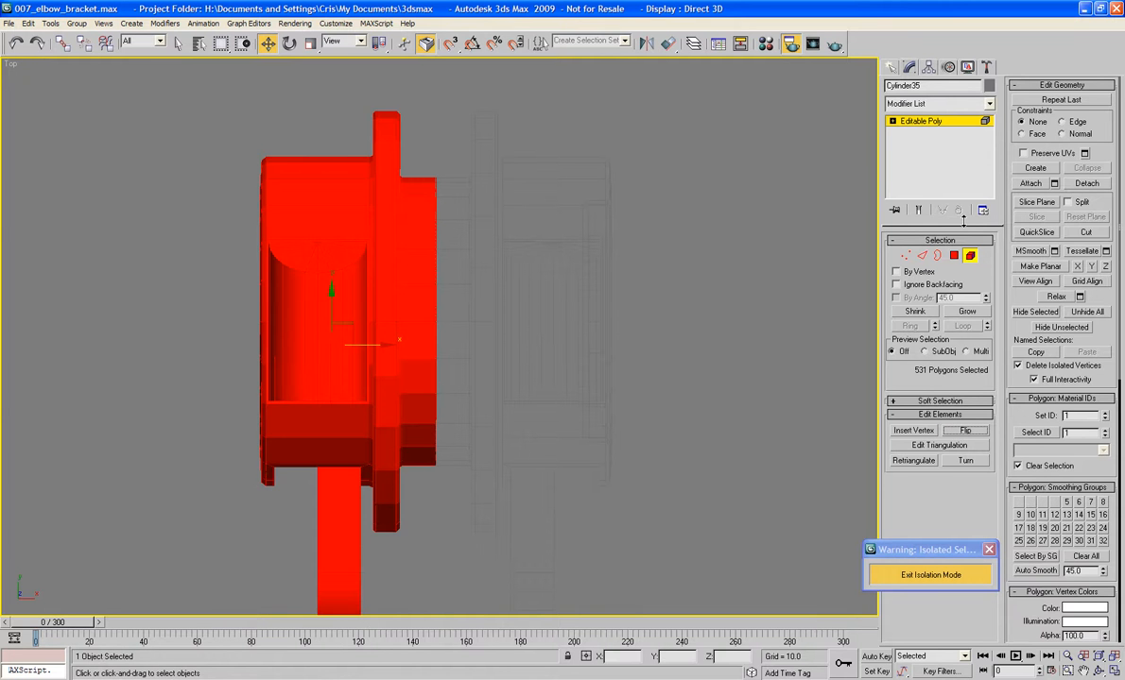
click(971, 256)
key(F3)
click(706, 274)
key(F3)
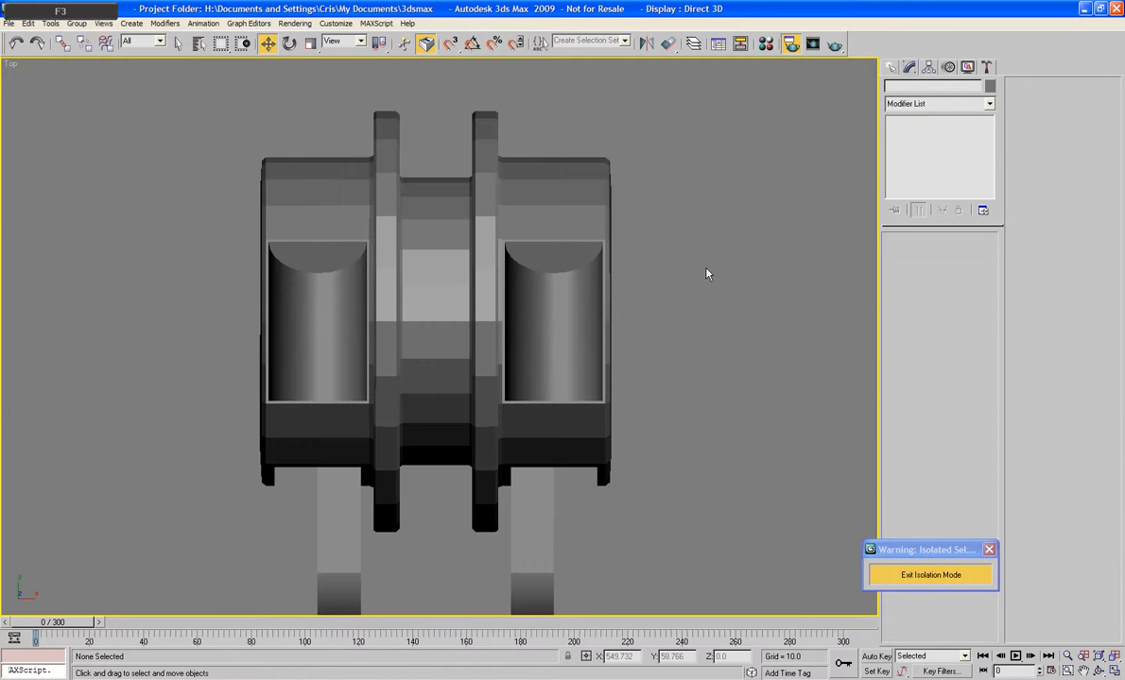
Try to attach the mirrored half to the original bracket half
click(520, 299)
click(1023, 185)
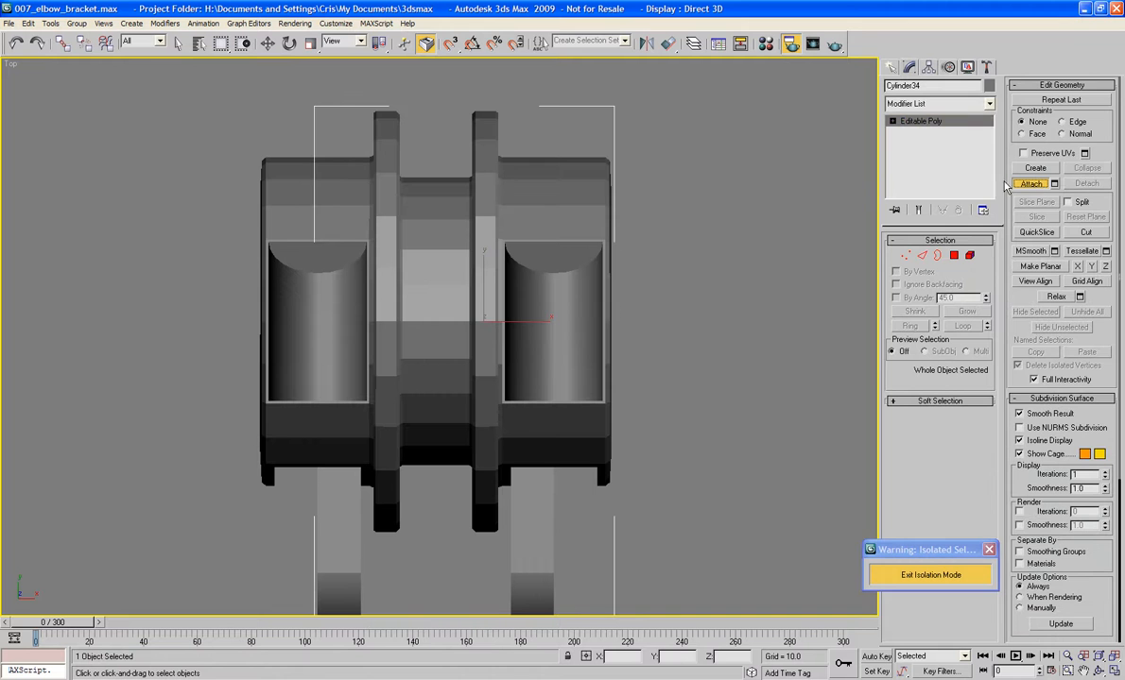
click(294, 267)
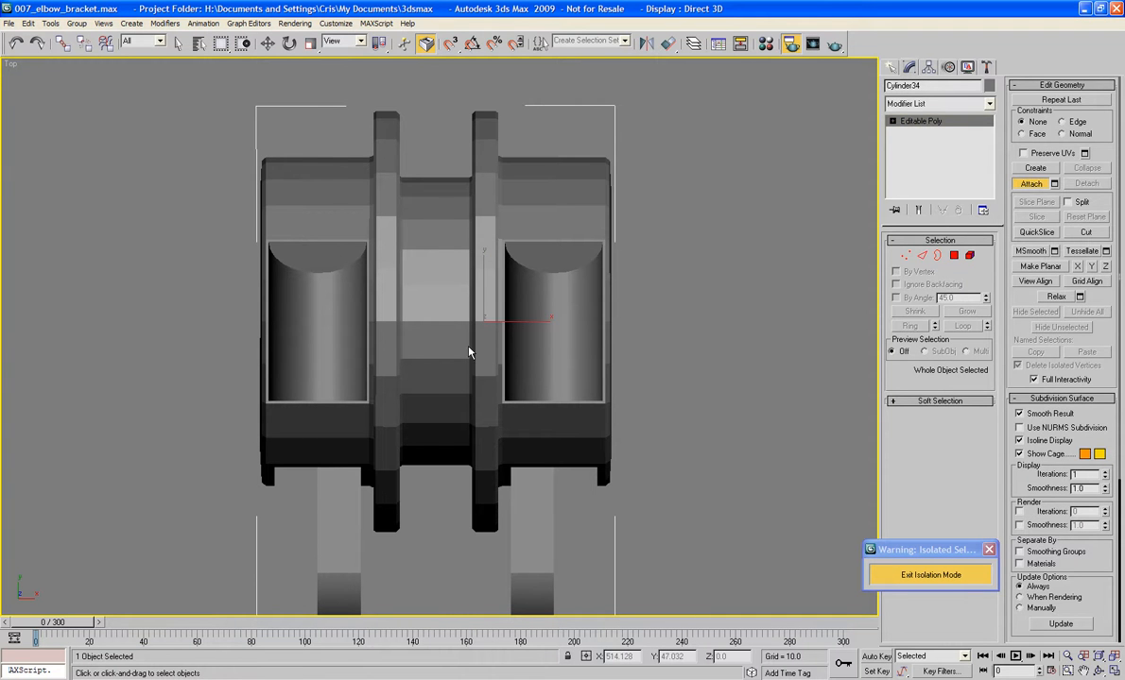
key(ctrl+z)
Delete the original half's leftover leg vertices on the negative X side, and exit vertex editing
click(906, 255)
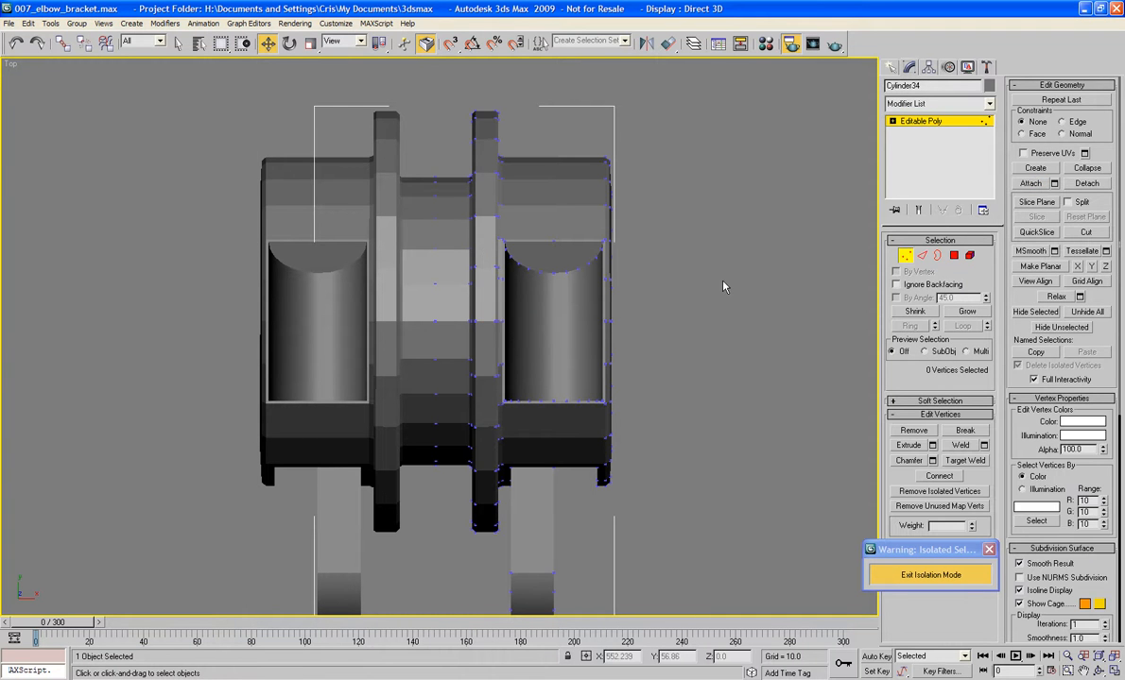
middle_drag(723, 286, 723, 196)
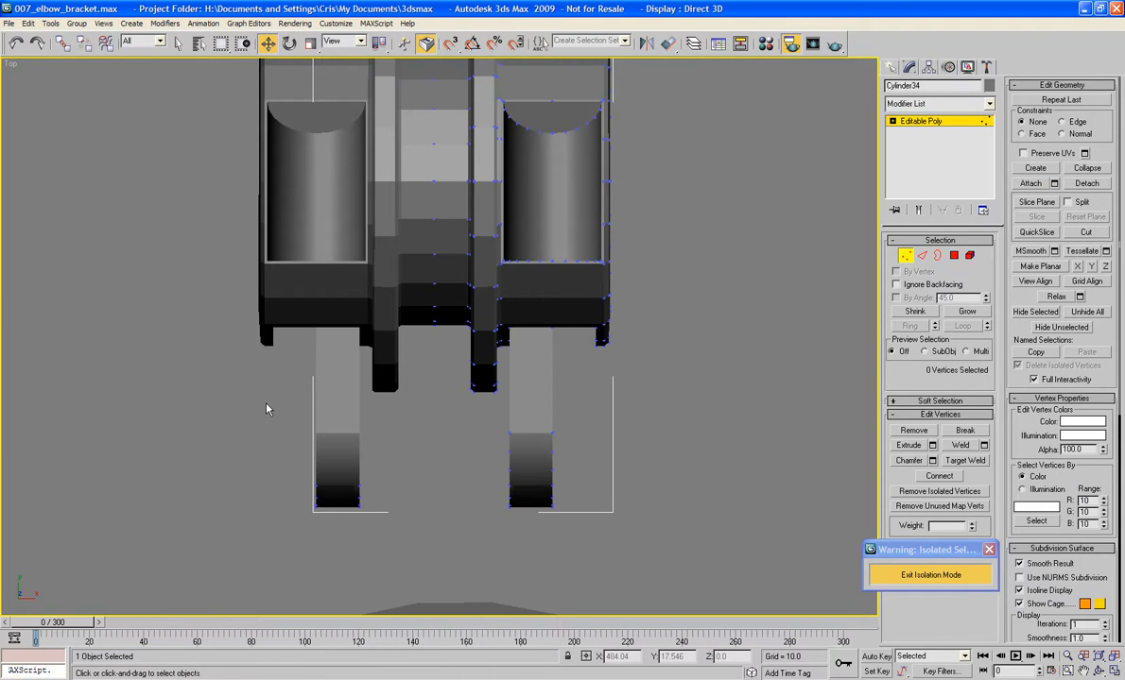
drag(266, 409, 265, 414)
key(ctrl+z)
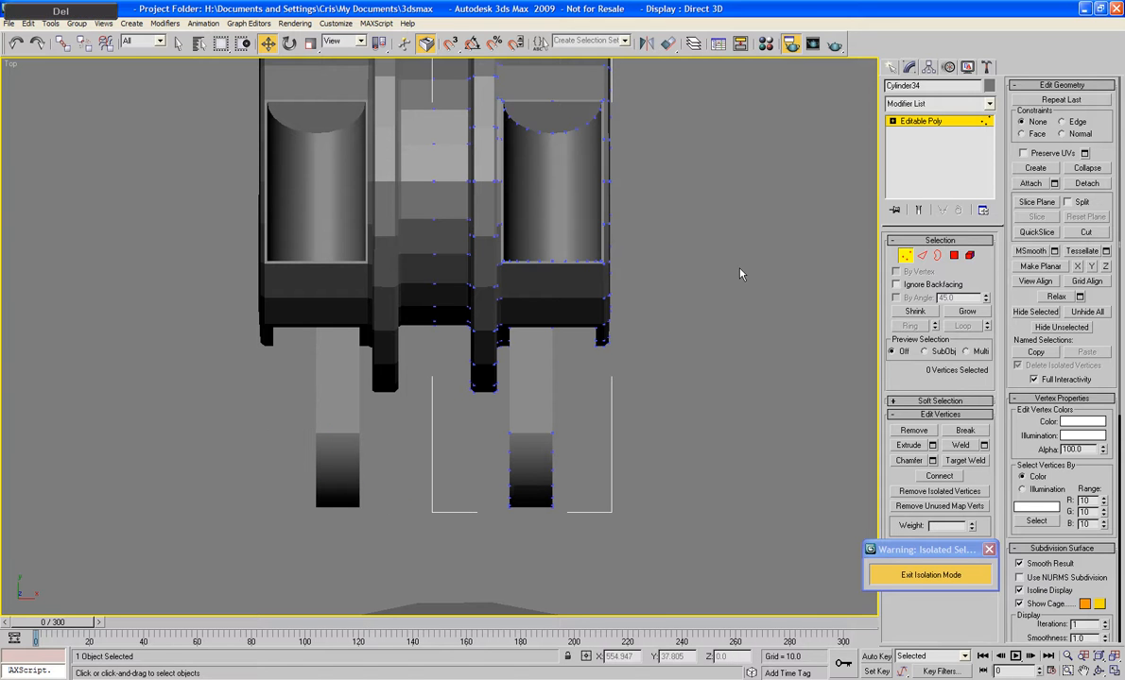
click(905, 255)
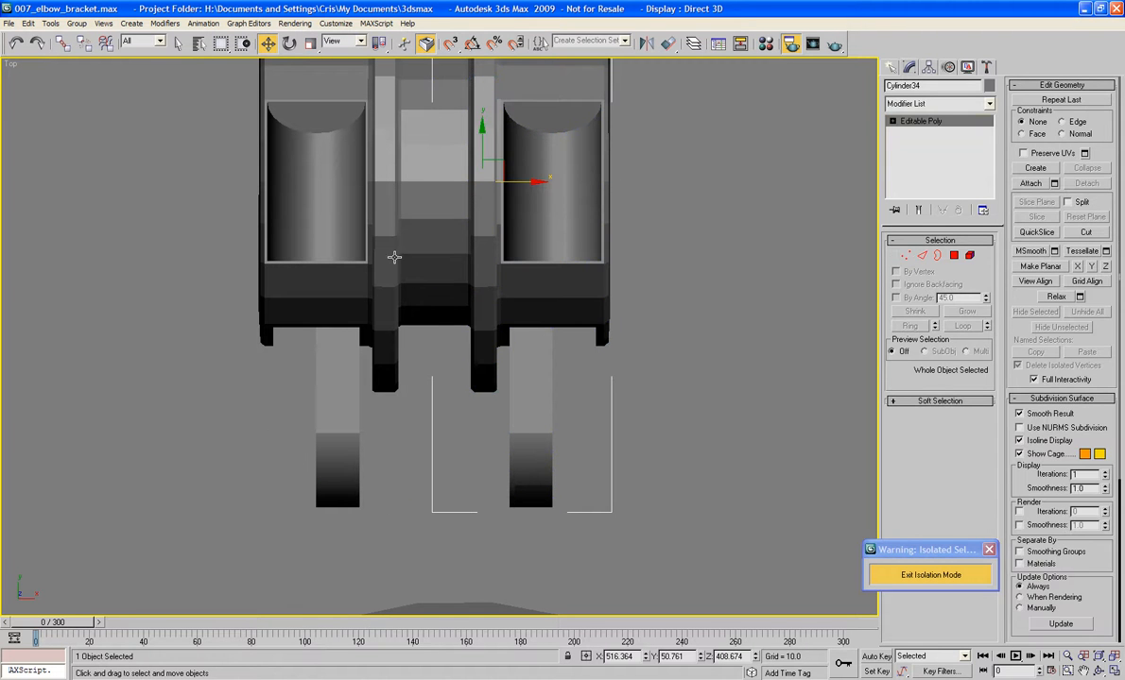
Delete the mirrored half's leftover leg vertices on the positive X side, and exit vertex editing
click(352, 241)
click(903, 255)
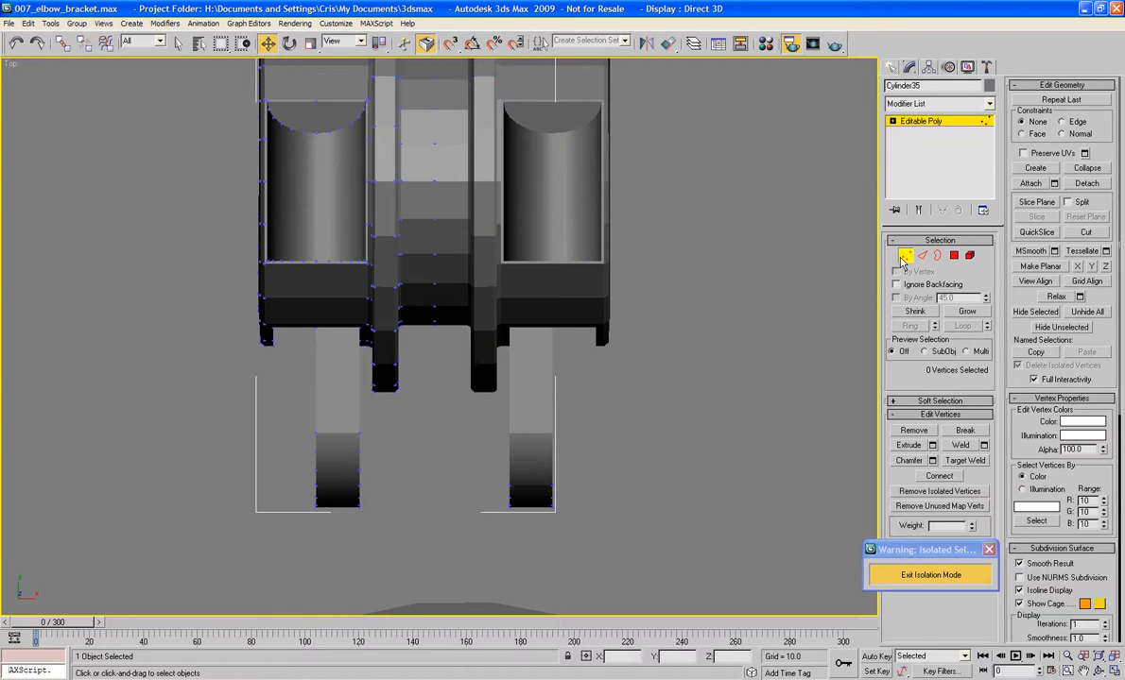
drag(554, 486, 406, 397)
key(Delete)
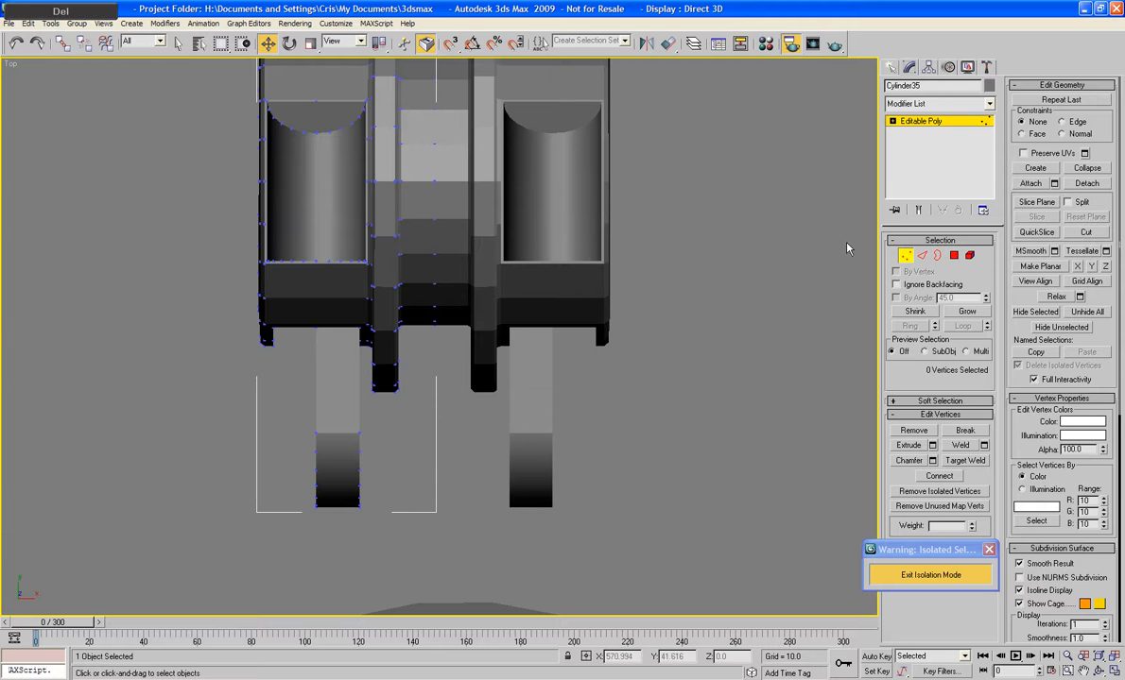
click(904, 256)
Attach the cleaned mirrored half to the original bracket half
middle_drag(580, 214, 590, 284)
click(545, 260)
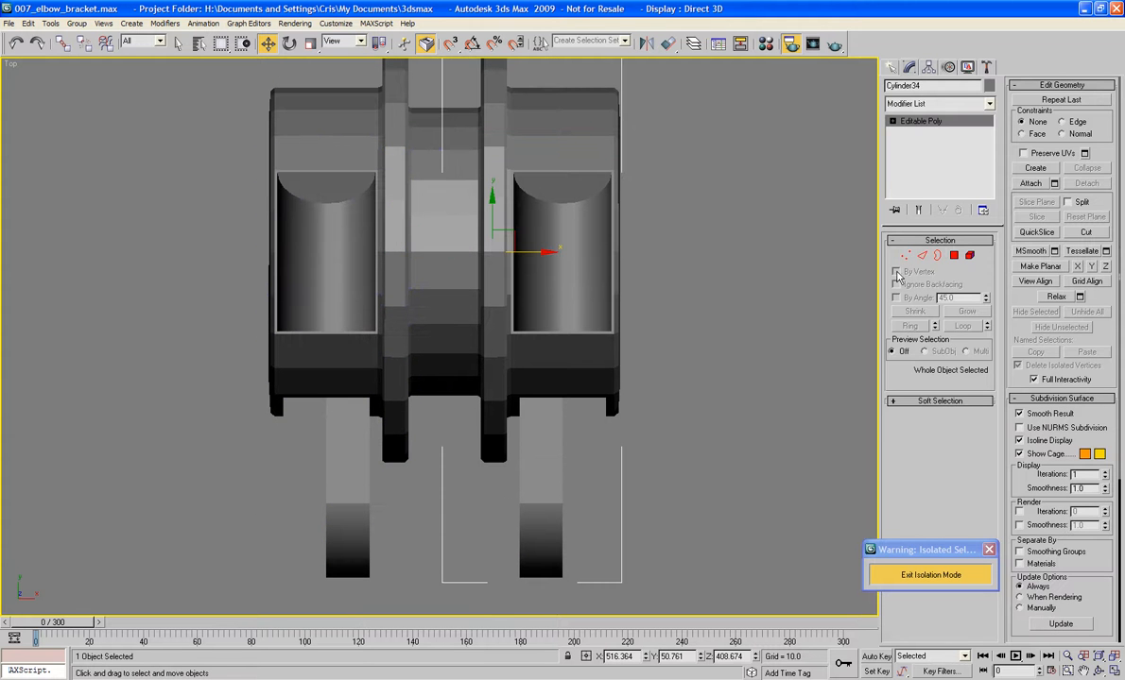
click(1030, 183)
click(327, 234)
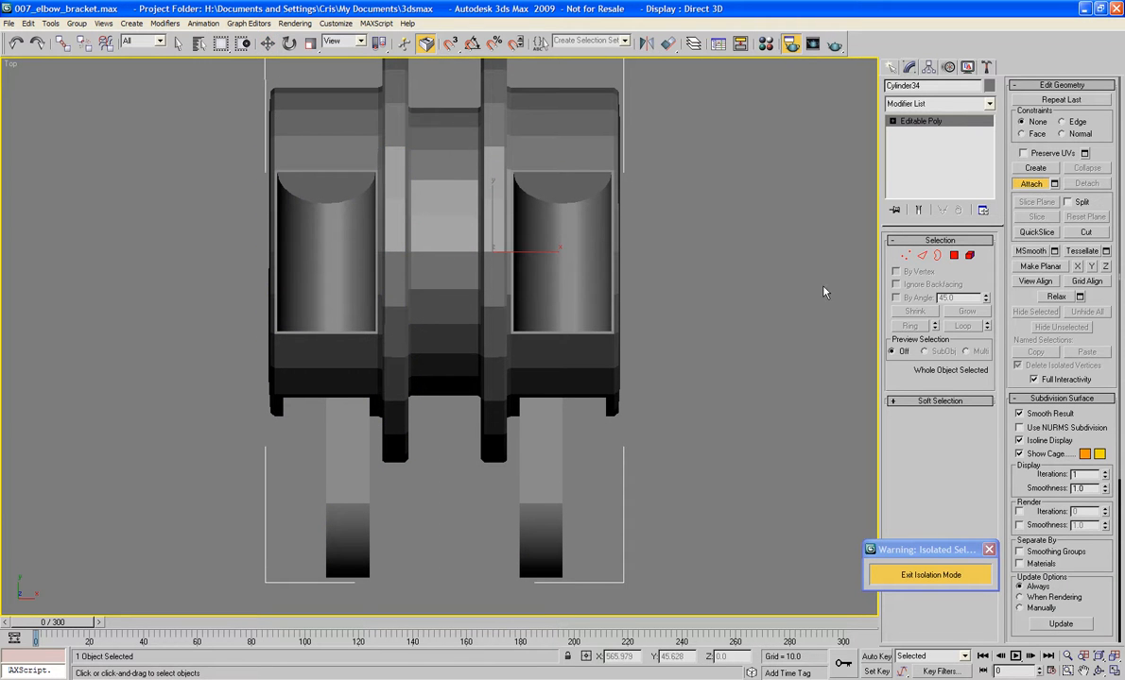
Try to remove the seam edges at the center of the joined bracket's hub
click(922, 256)
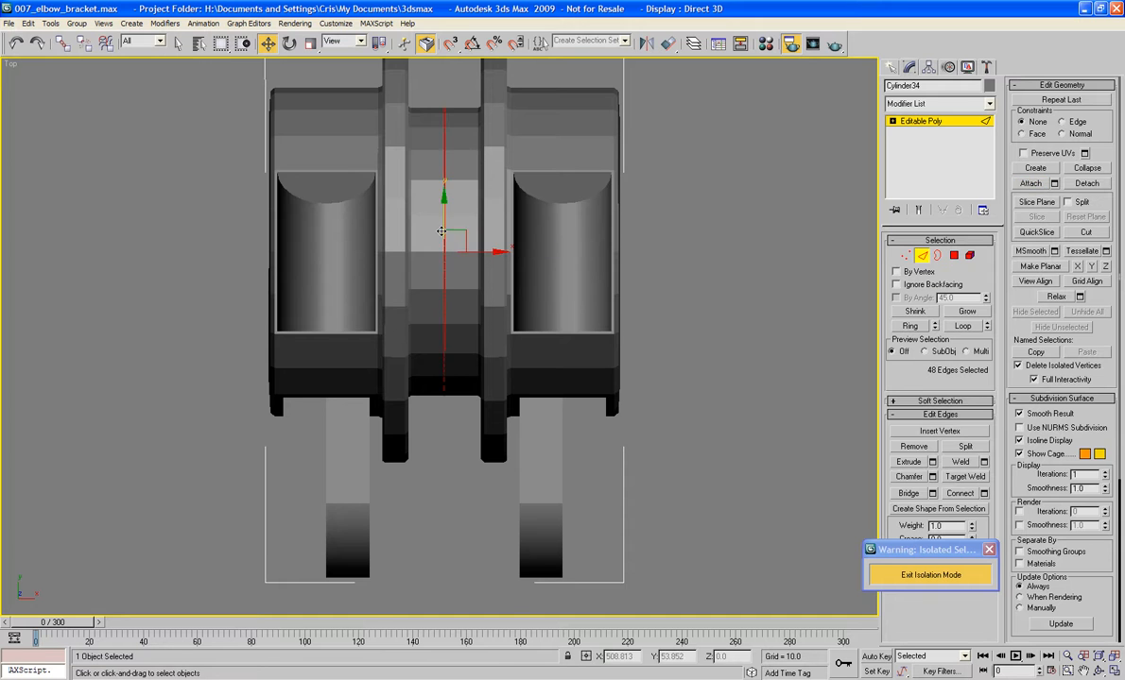
middle_drag(585, 221, 585, 263)
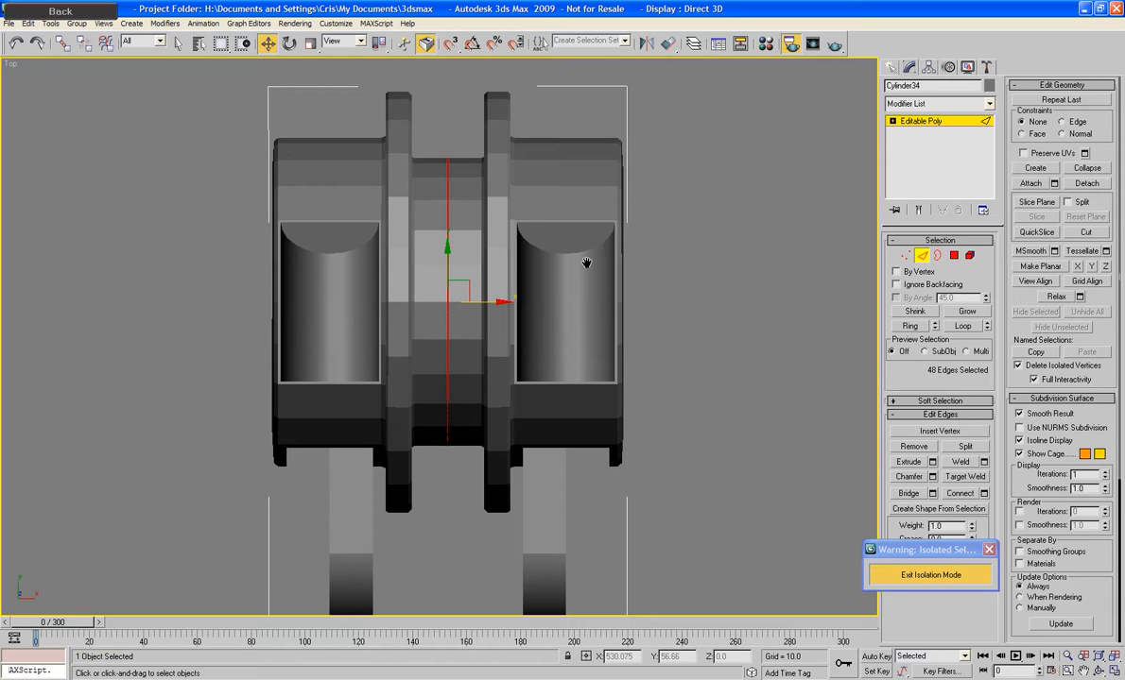
click(671, 275)
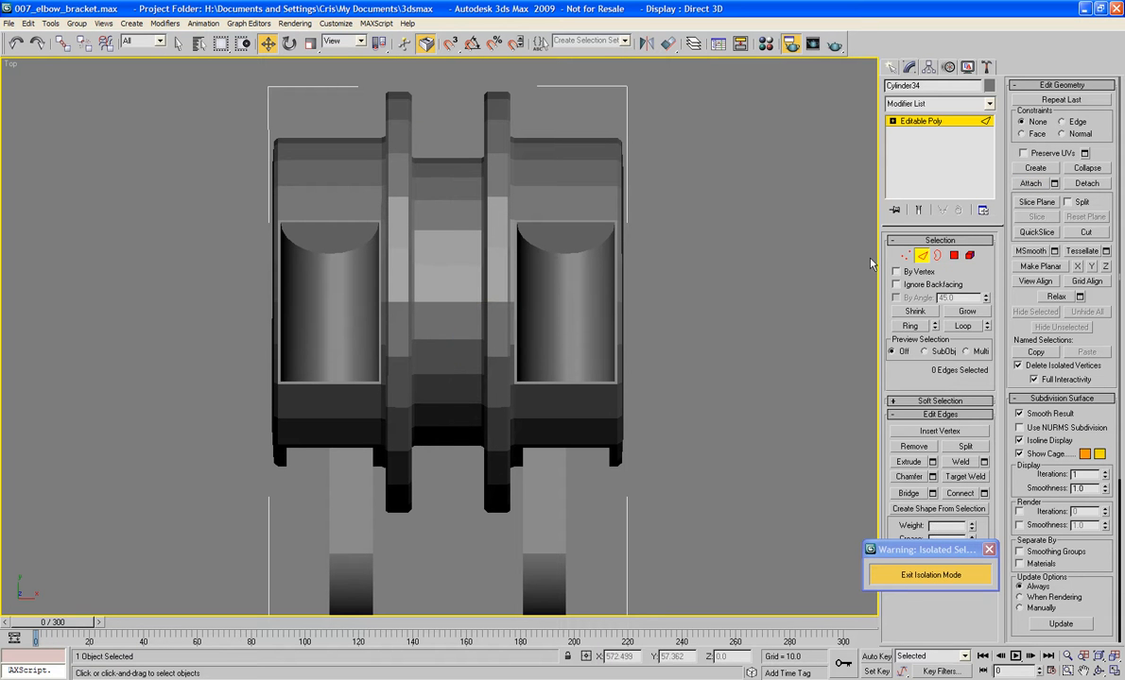
Weld all vertices of the joined bracket with a threshold of 0.35 to close the central seam
click(905, 255)
key(ctrl+a)
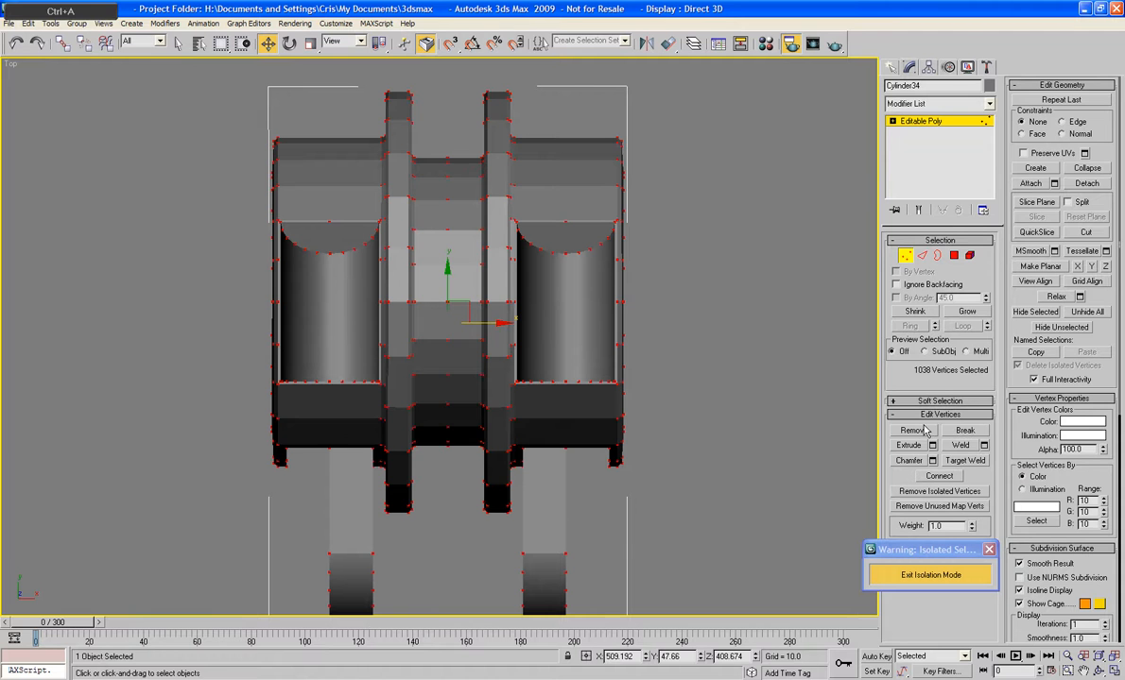
click(983, 446)
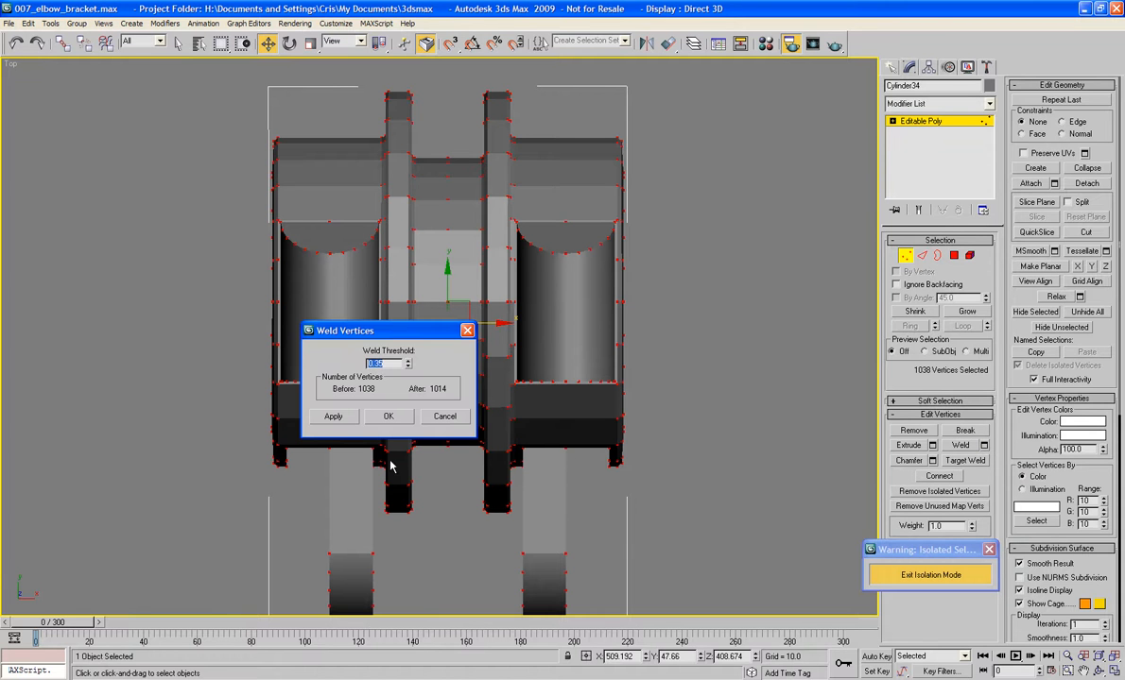
click(388, 417)
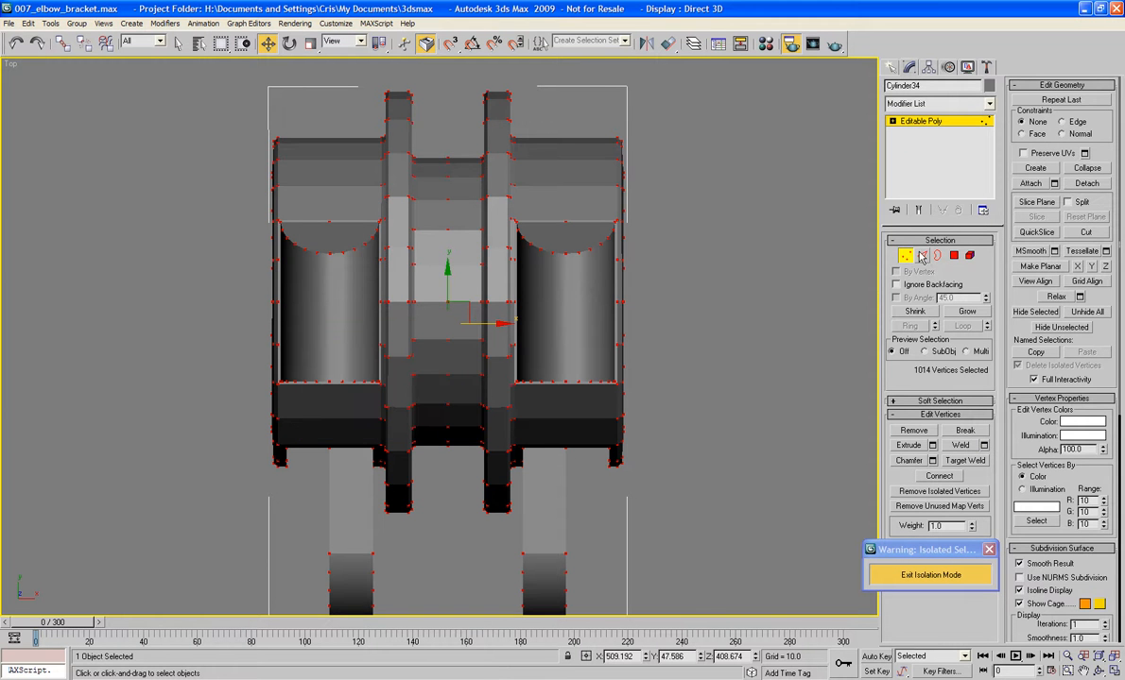
Remove the central seam edge loop on the hub together with its leftover vertices, and exit vertex editing
key(2)
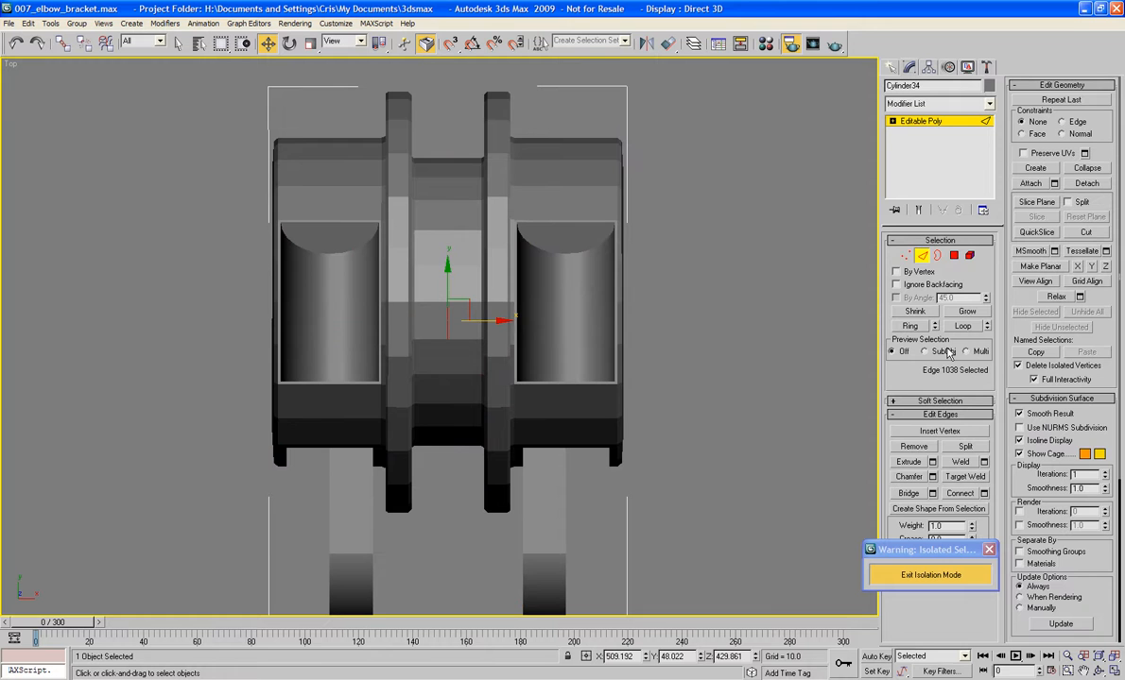
click(964, 329)
key(BackSpace)
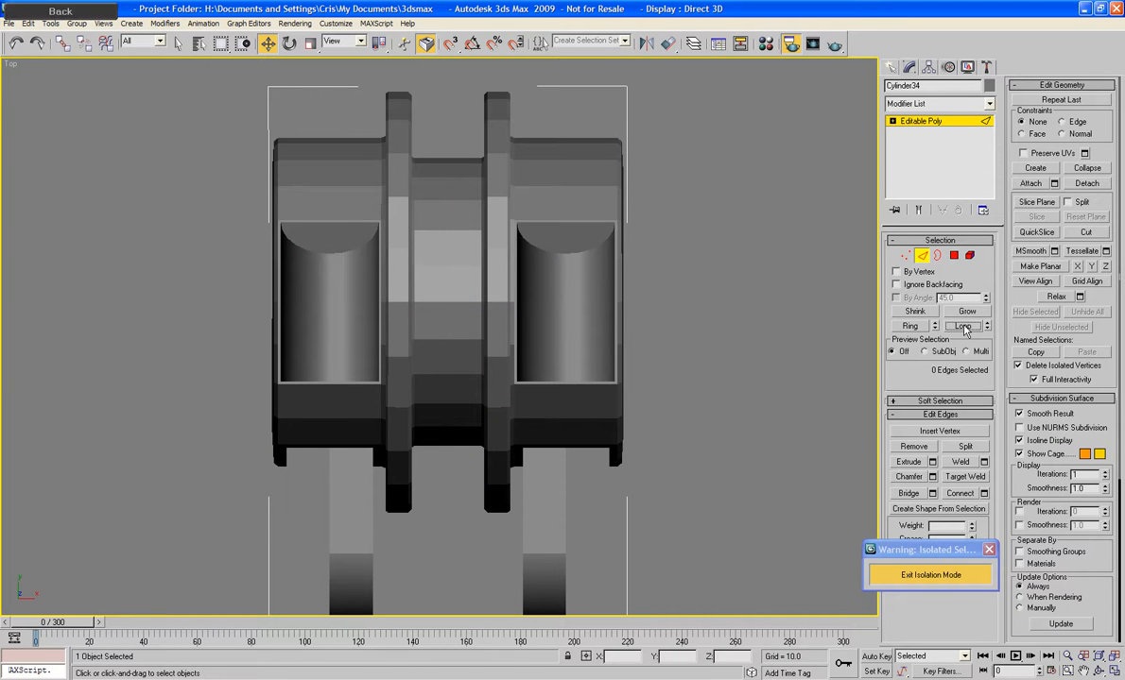
click(902, 258)
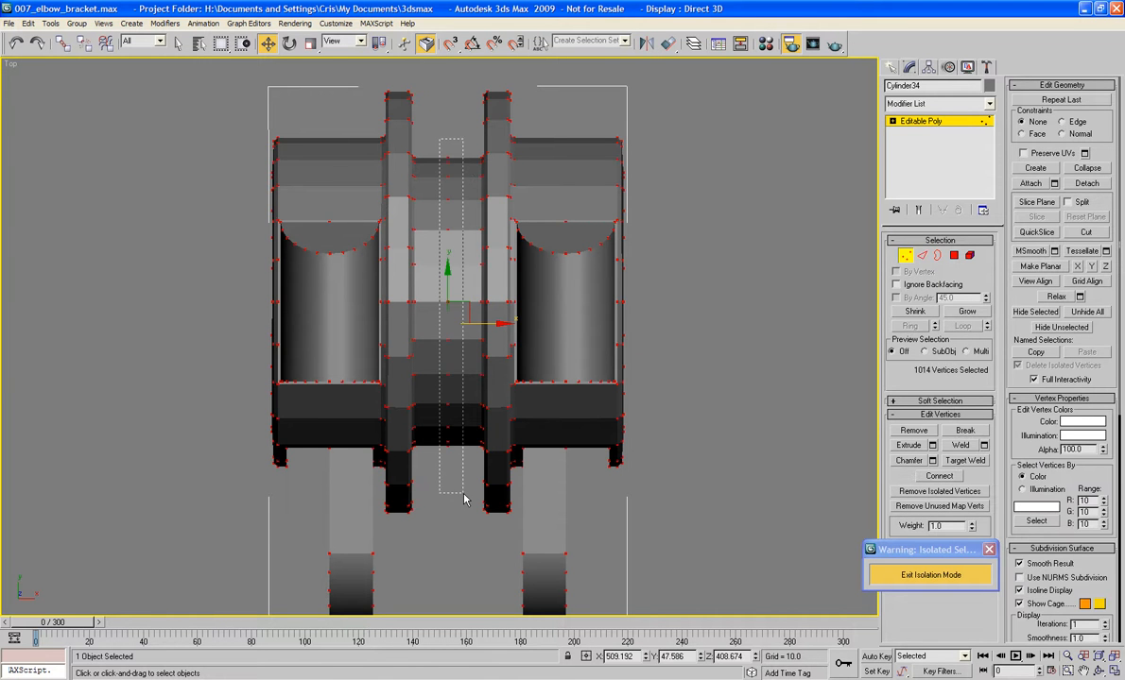
key(BackSpace)
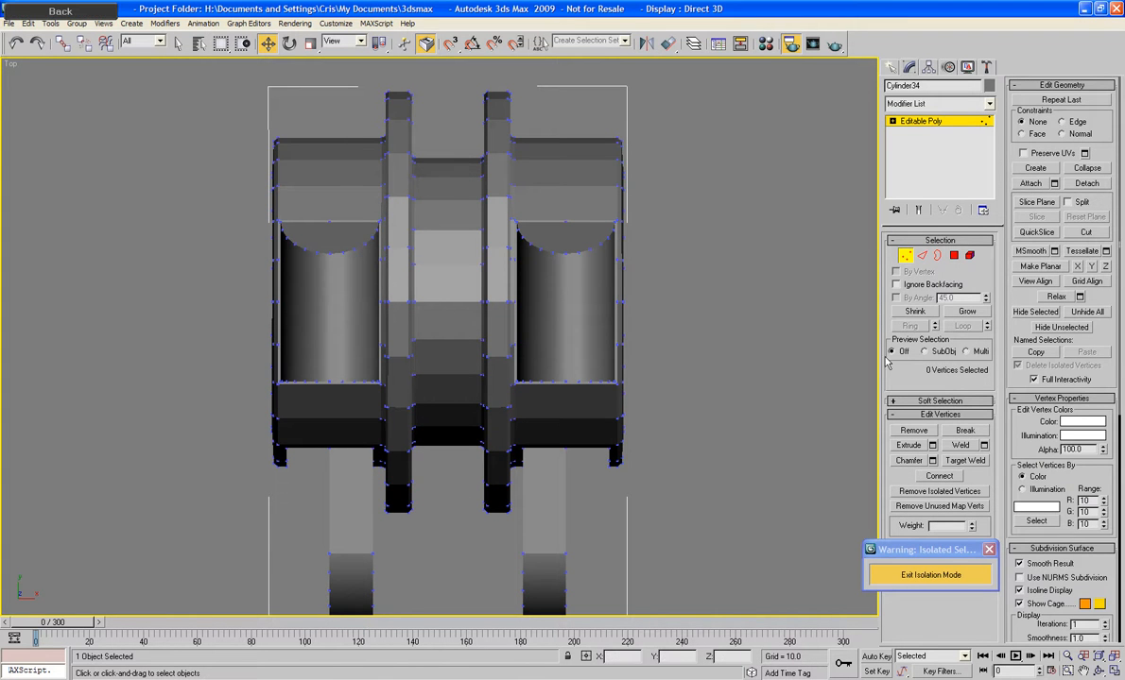
click(905, 256)
Examine the welded bracket up close in perspective, in wireframe, shaded and with edged faces
key(p)
key(z)
alt+middle_drag(499, 388, 451, 303)
mouse_move(579, 303)
alt+middle_down()
mouse_move(601, 289)
mouse_move(690, 294)
mouse_move(602, 294)
alt+middle_up()
scroll(601, 289, up, 6)
key(F3)
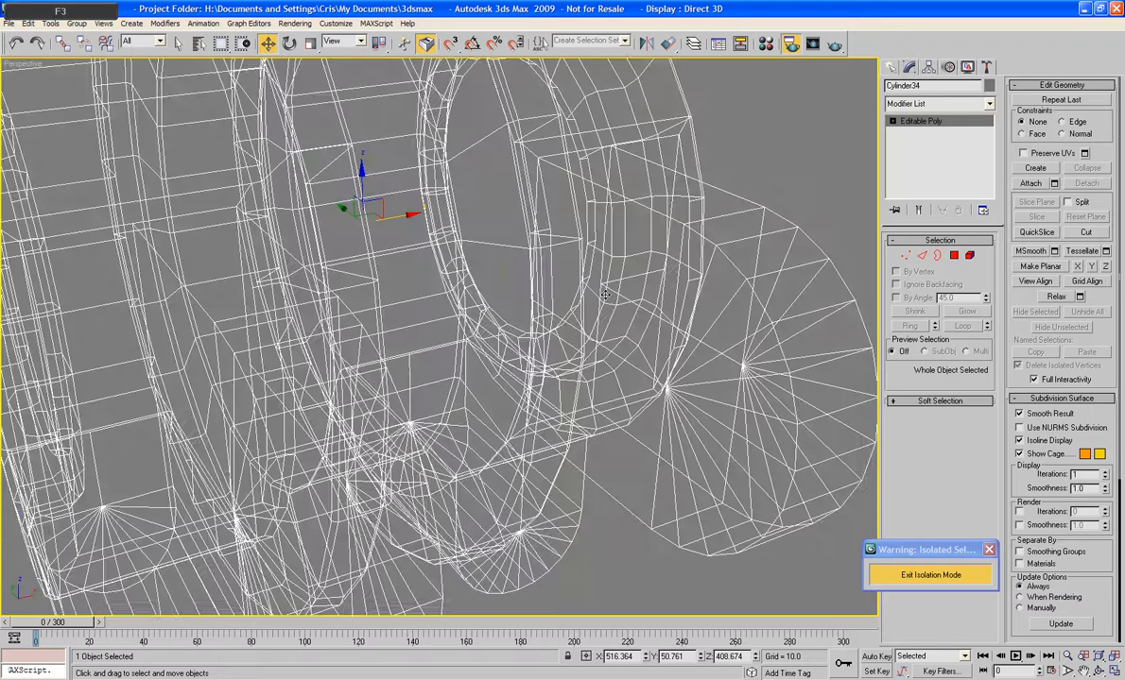
key(F3)
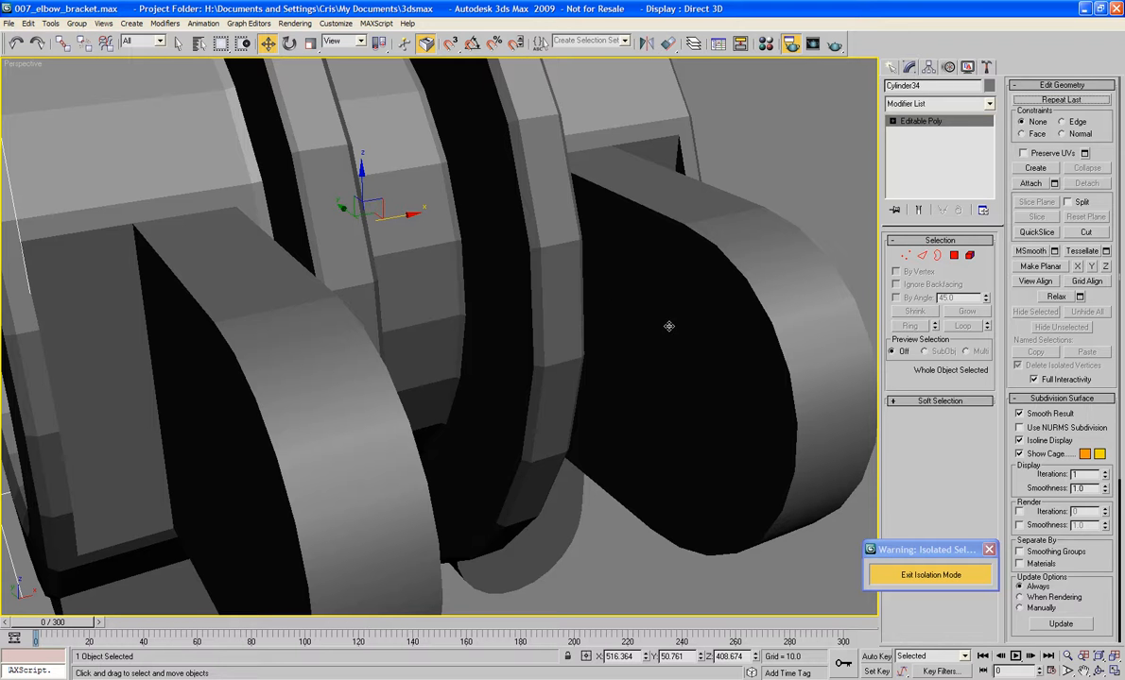
key(F4)
Rename the welded bracket object as PF_Elbow_Bracket
click(889, 67)
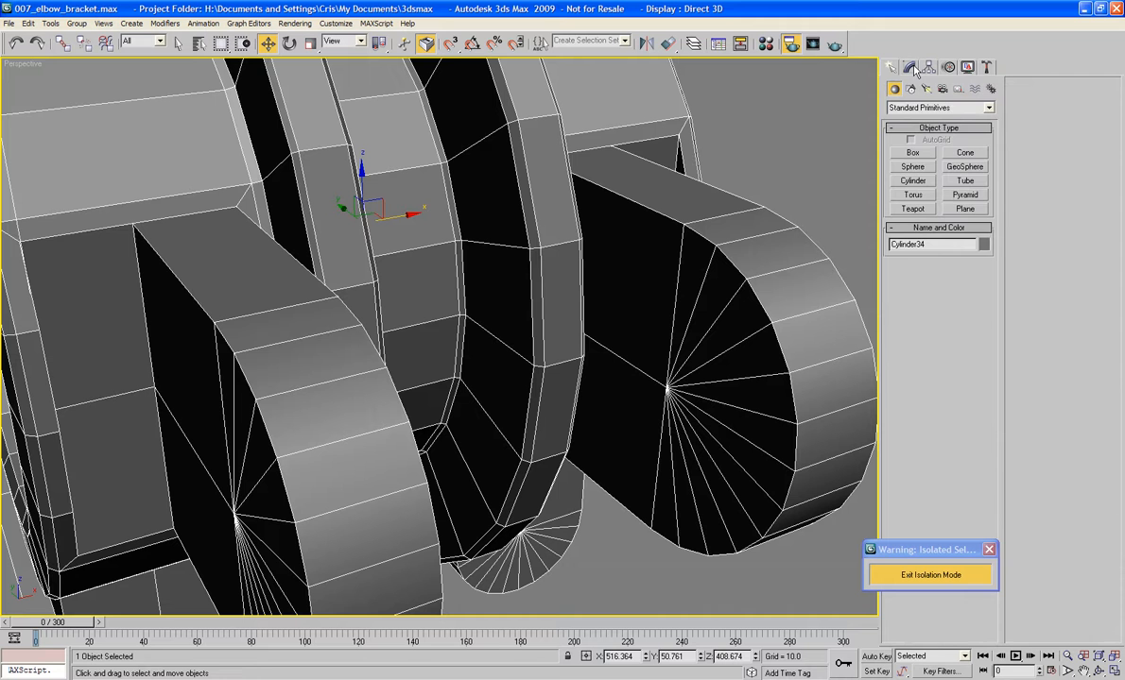
click(910, 68)
double_click(923, 86)
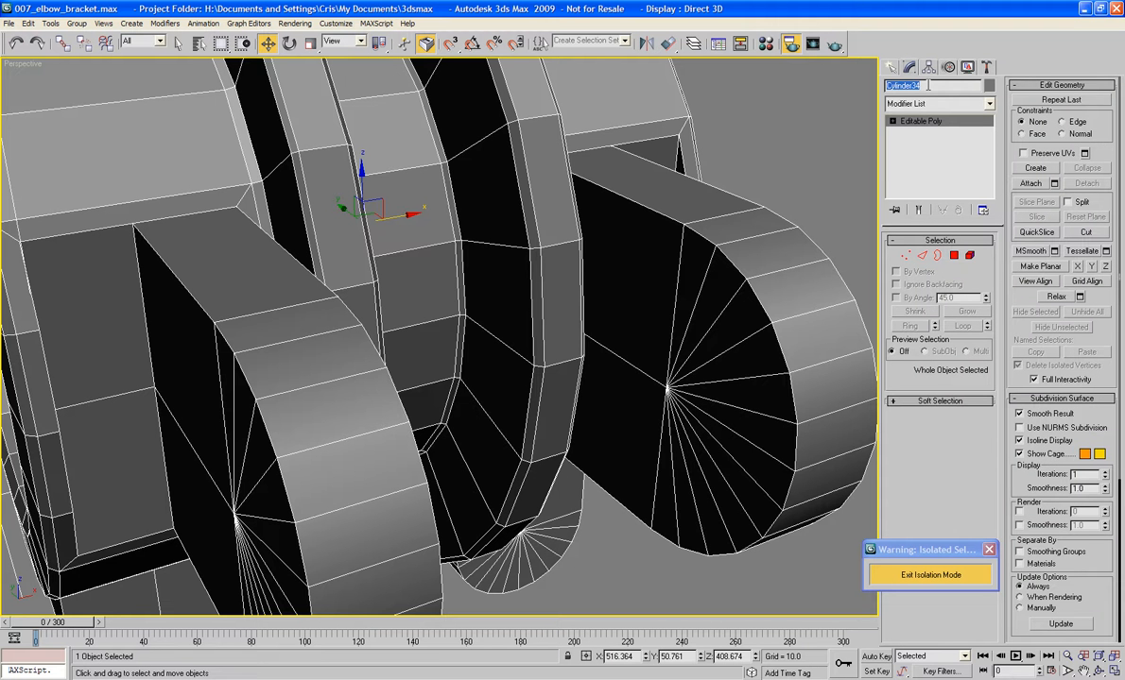
text(E)
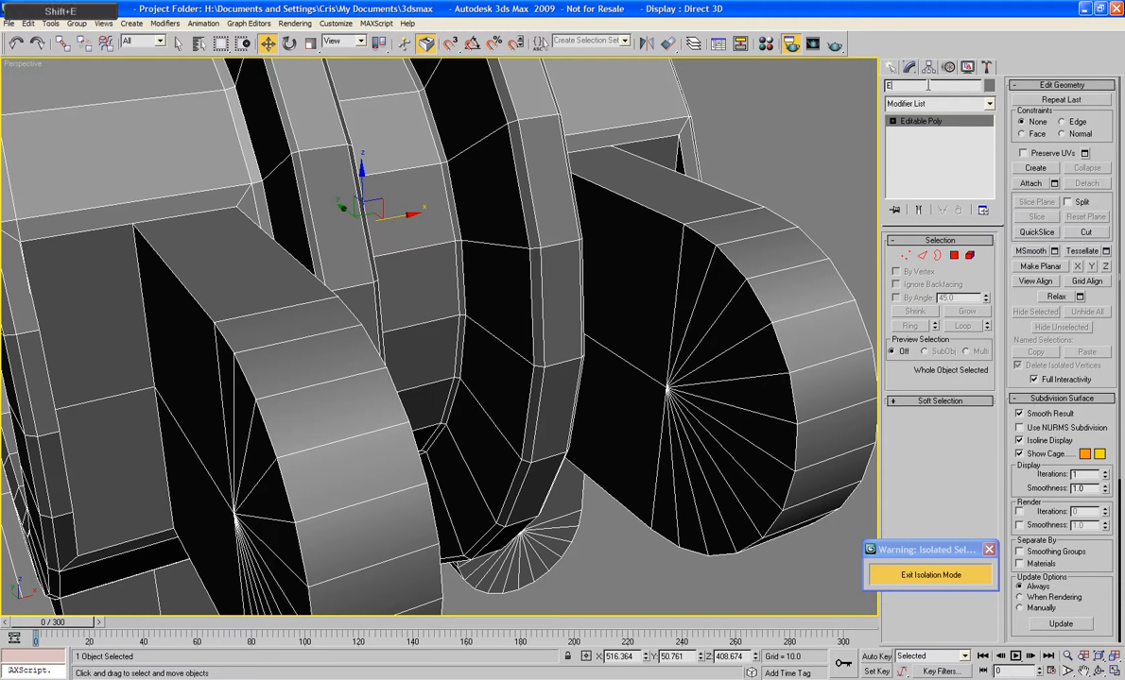
text(lbow_Bra)
text(PF_)
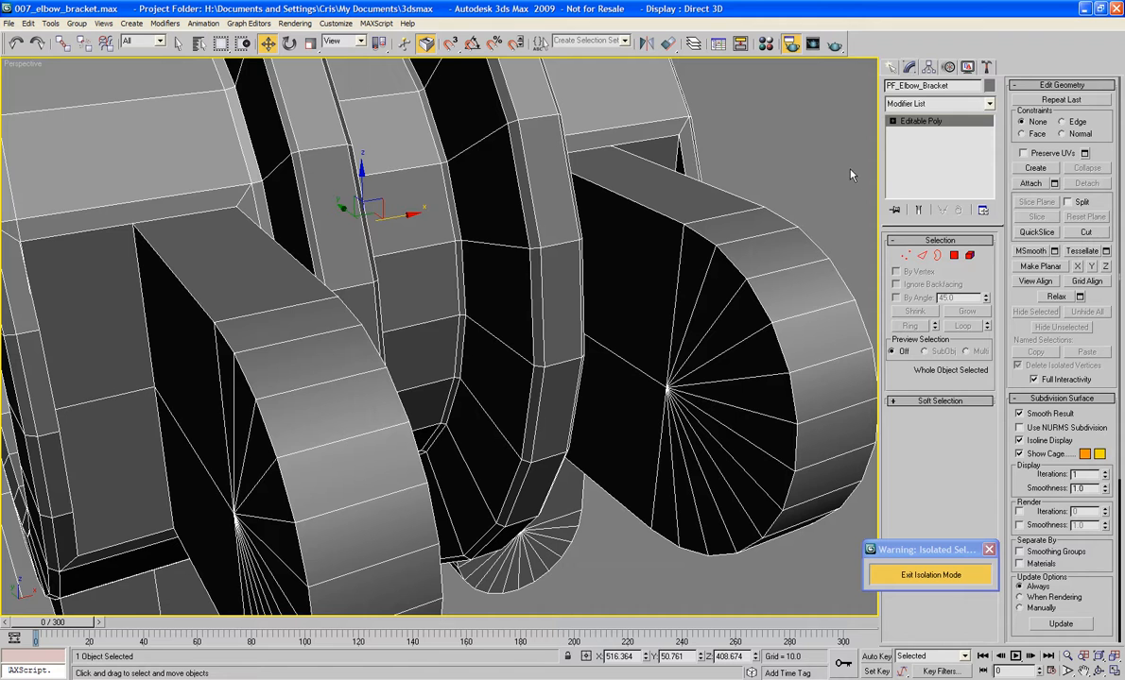
Create a cylinder with AutoGrid centered on the lug's inner face, with a radius of about 5.9, and shorten its height slightly
middle_drag(835, 167, 835, 121)
click(891, 67)
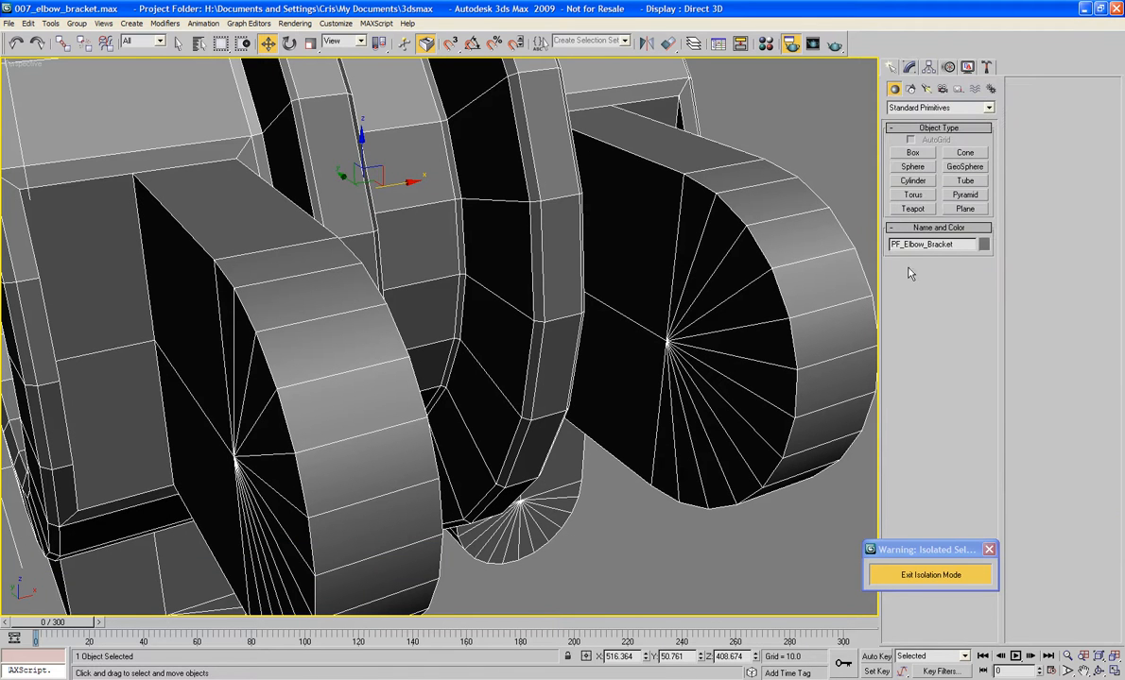
click(913, 181)
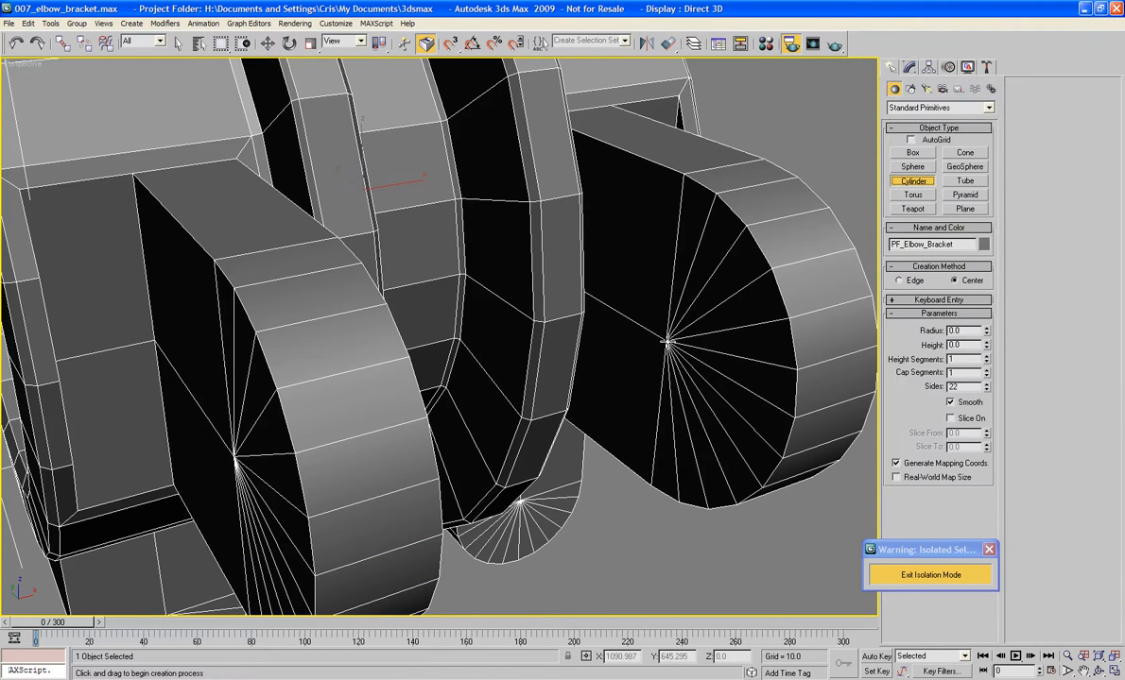
click(911, 140)
drag(666, 370, 661, 422)
click(573, 444)
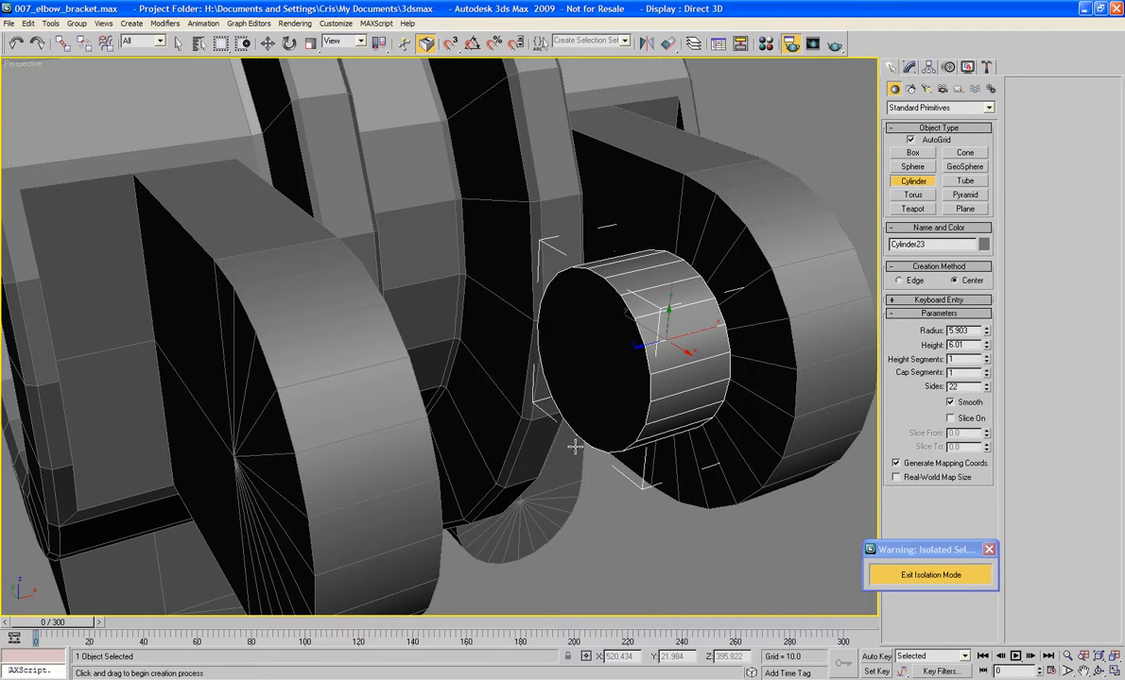
alt+middle_drag(615, 403, 525, 365)
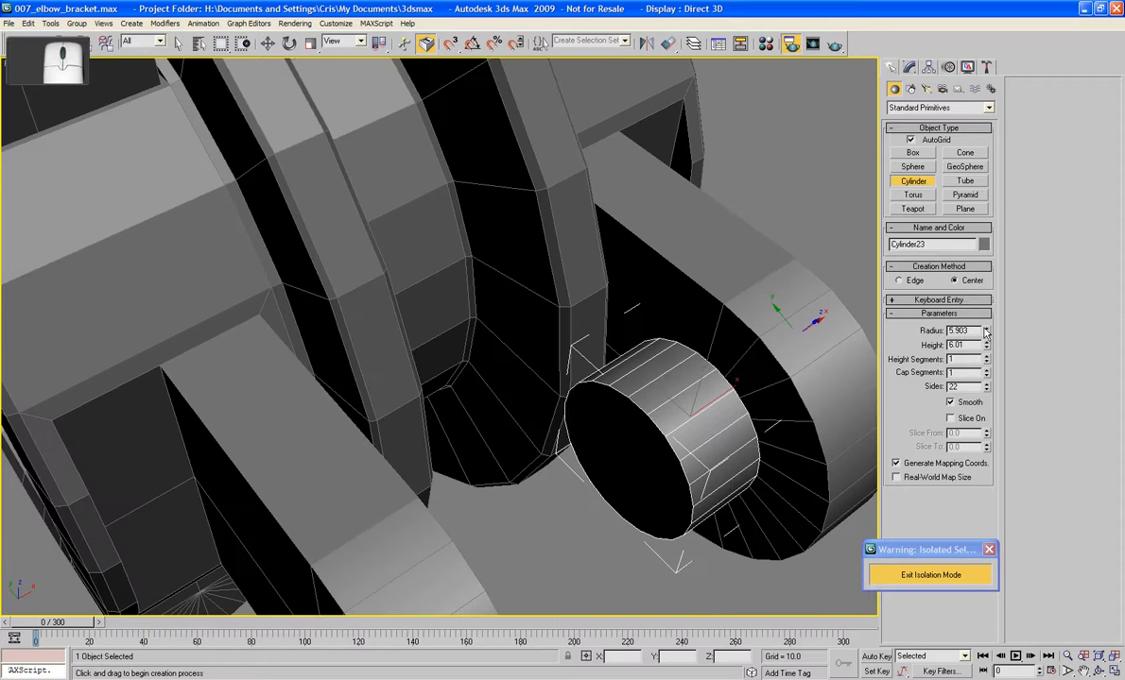
drag(986, 346, 988, 359)
alt+middle_drag(720, 276, 718, 372)
Finish cylinder creation and convert the new cylinder to an Editable Poly
right_click(651, 474)
right_click(649, 473)
mouse_move(675, 596)
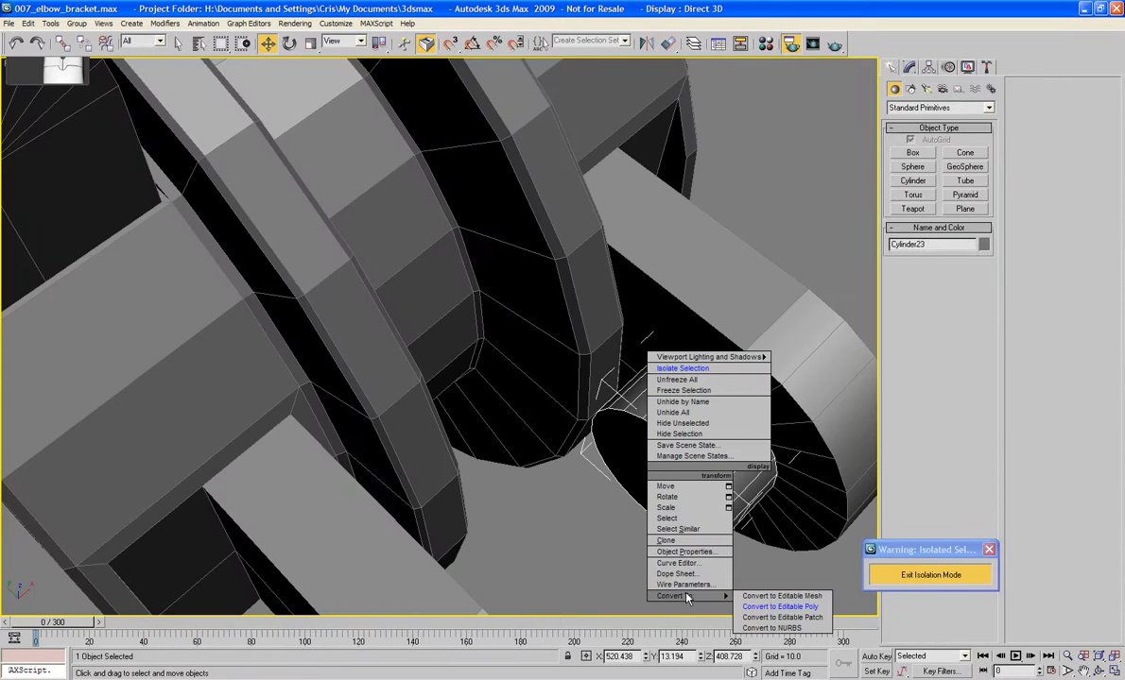
click(770, 603)
alt+middle_drag(654, 445, 666, 402)
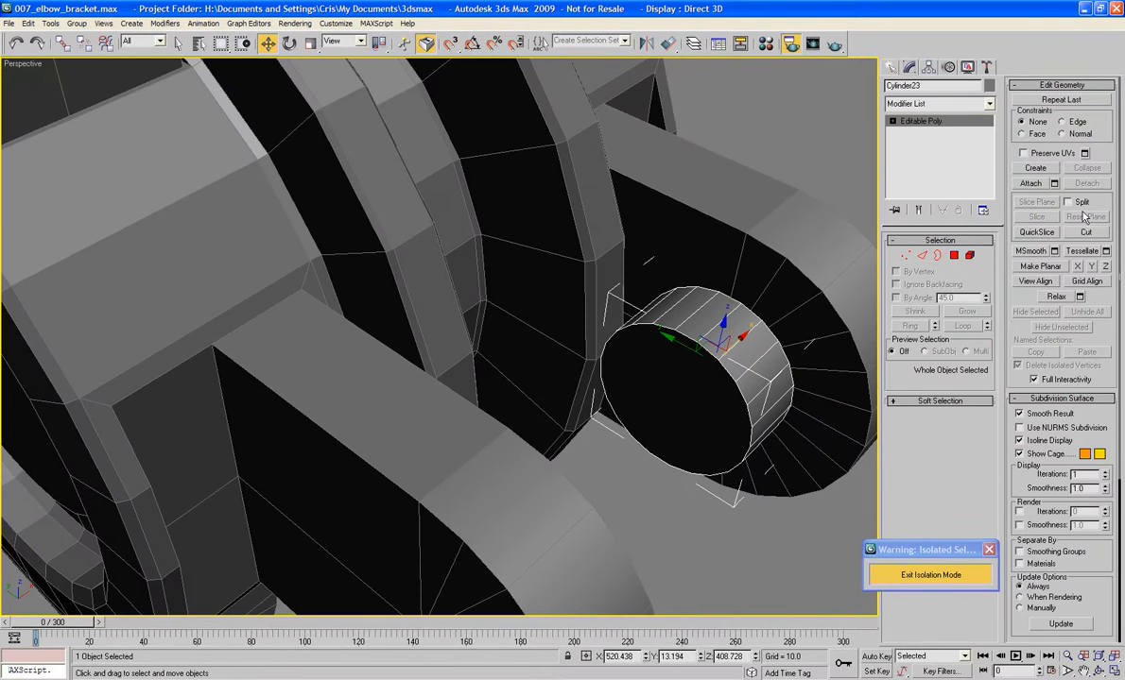
Bevel the cylinder's inner cap in several stages into a wider thick disc, and delete its end polygon
click(955, 257)
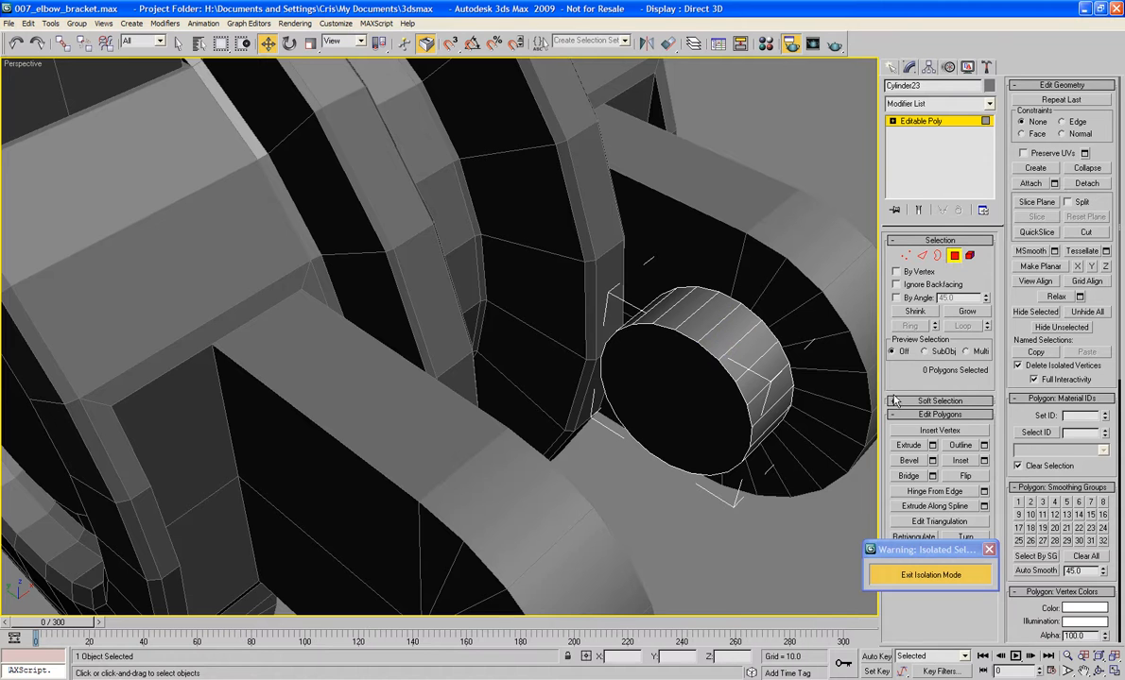
click(906, 461)
click(688, 406)
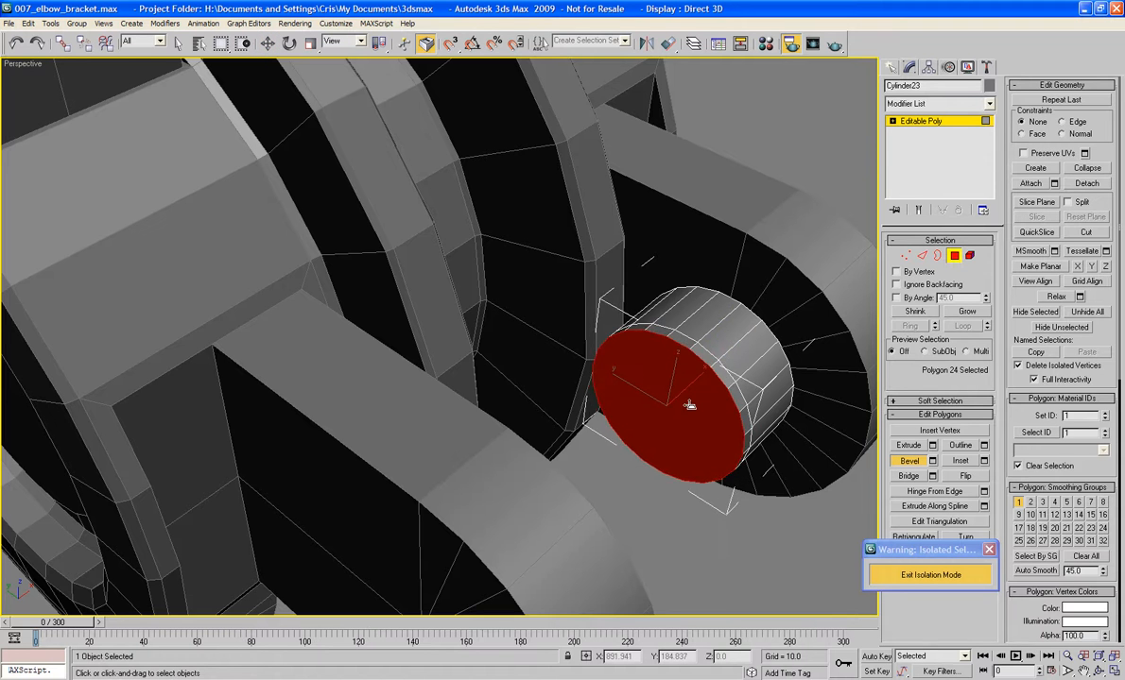
drag(693, 409, 686, 409)
click(687, 409)
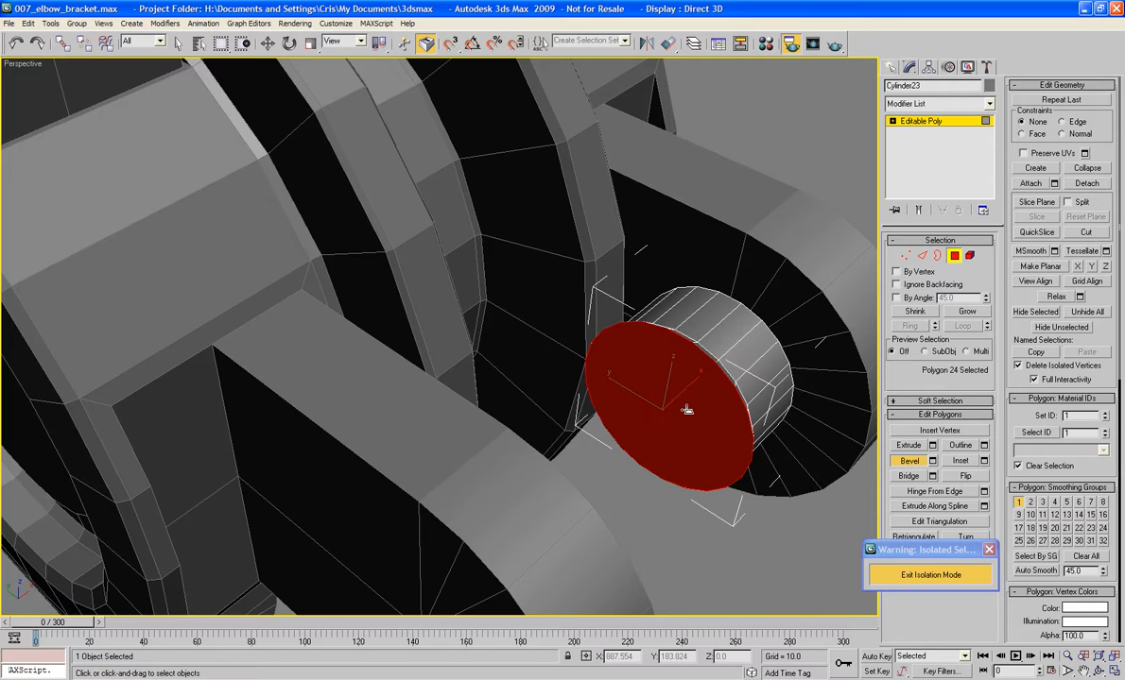
click(687, 409)
drag(680, 378, 677, 376)
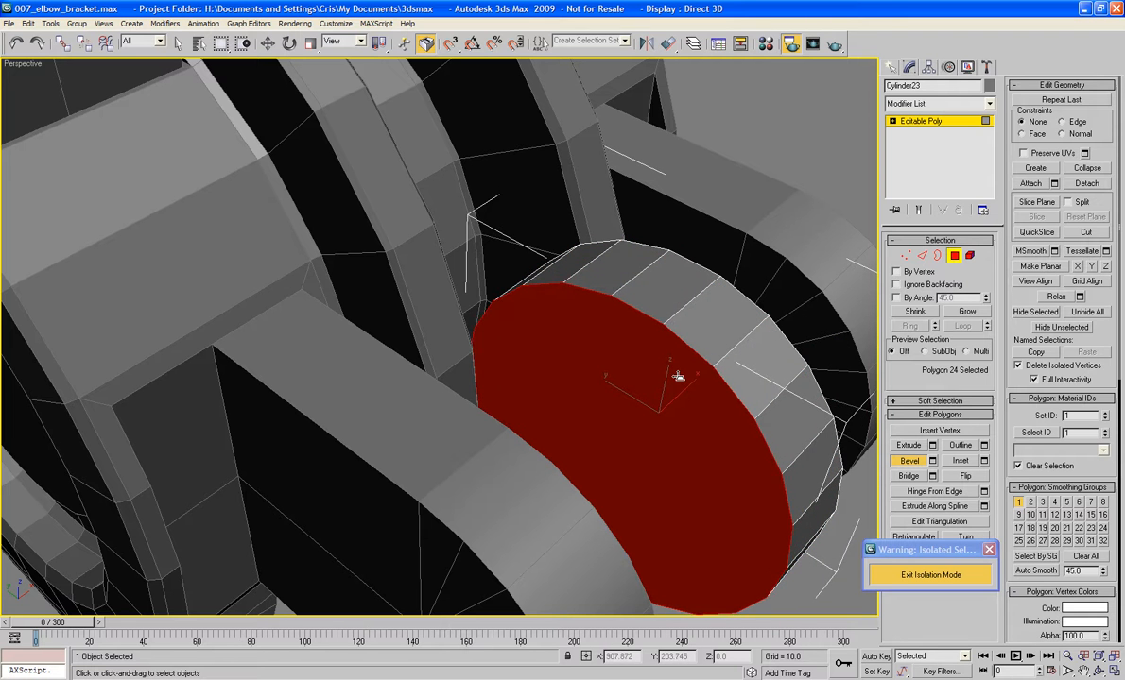
alt+middle_drag(644, 366, 567, 367)
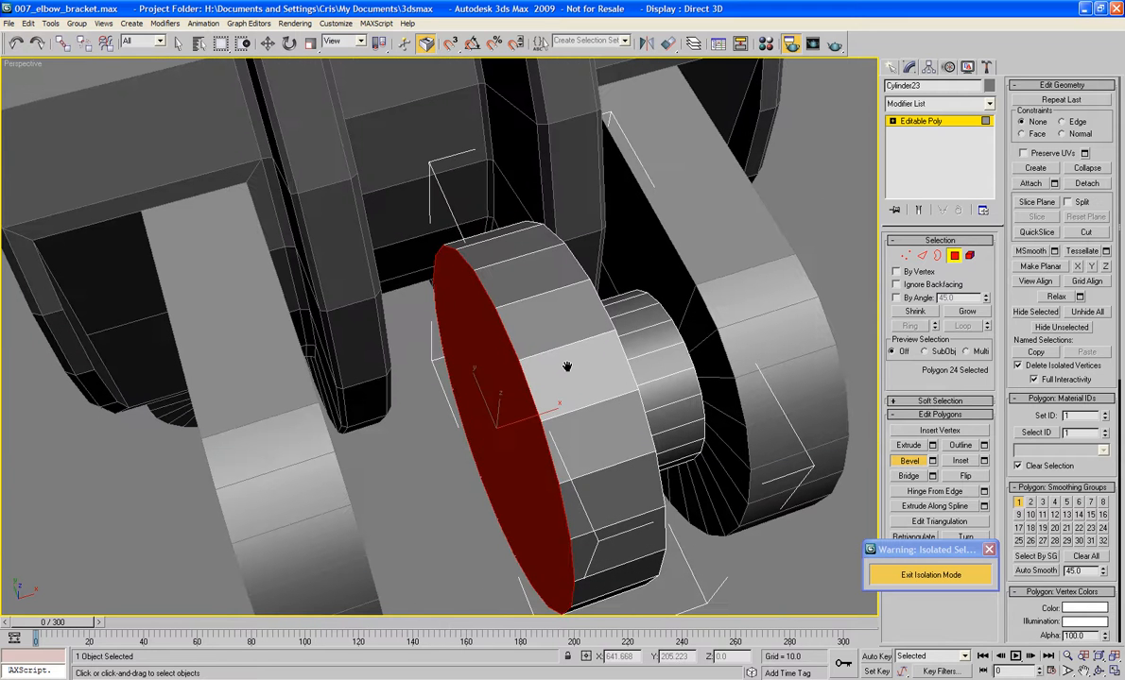
key(Delete)
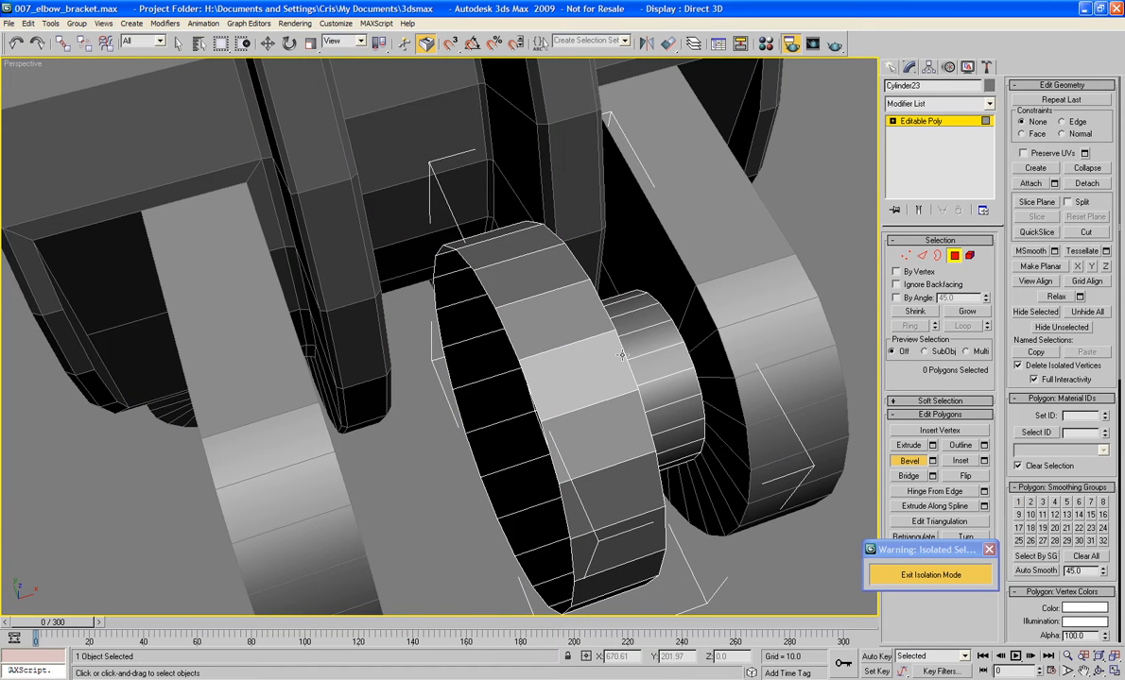
Select the cylinder's opposite cap and bevel it through the lug into a rounded head on the outer side
alt+middle_drag(670, 409, 500, 399)
key(F3)
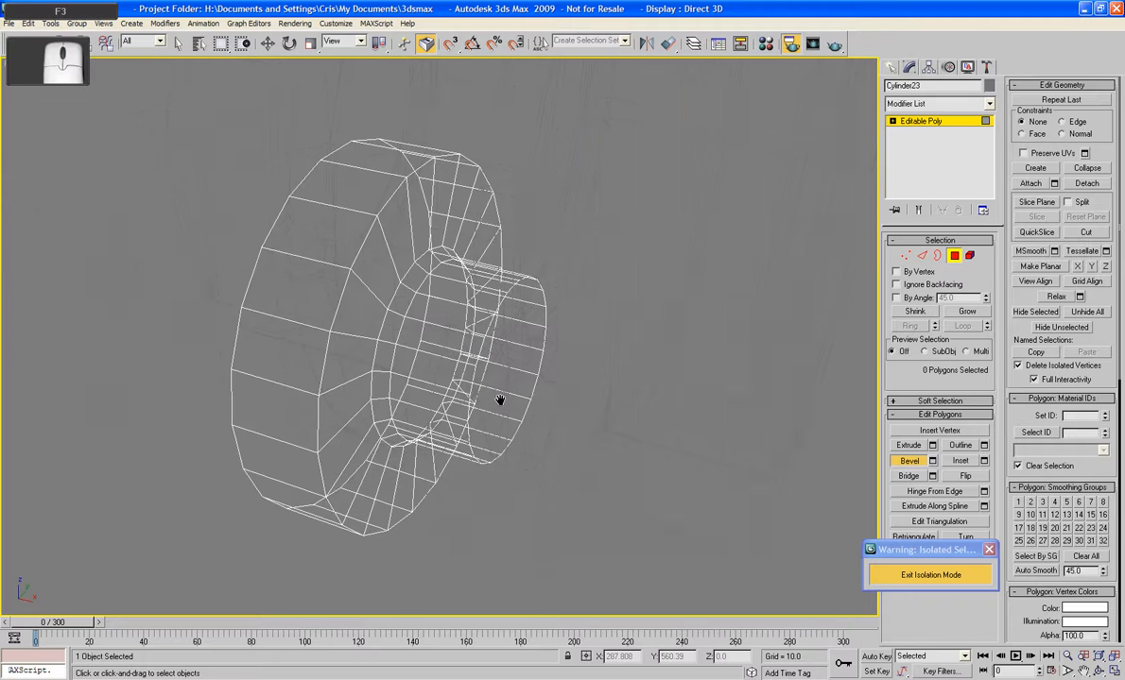
click(514, 376)
key(F3)
key(F3)
key(F3)
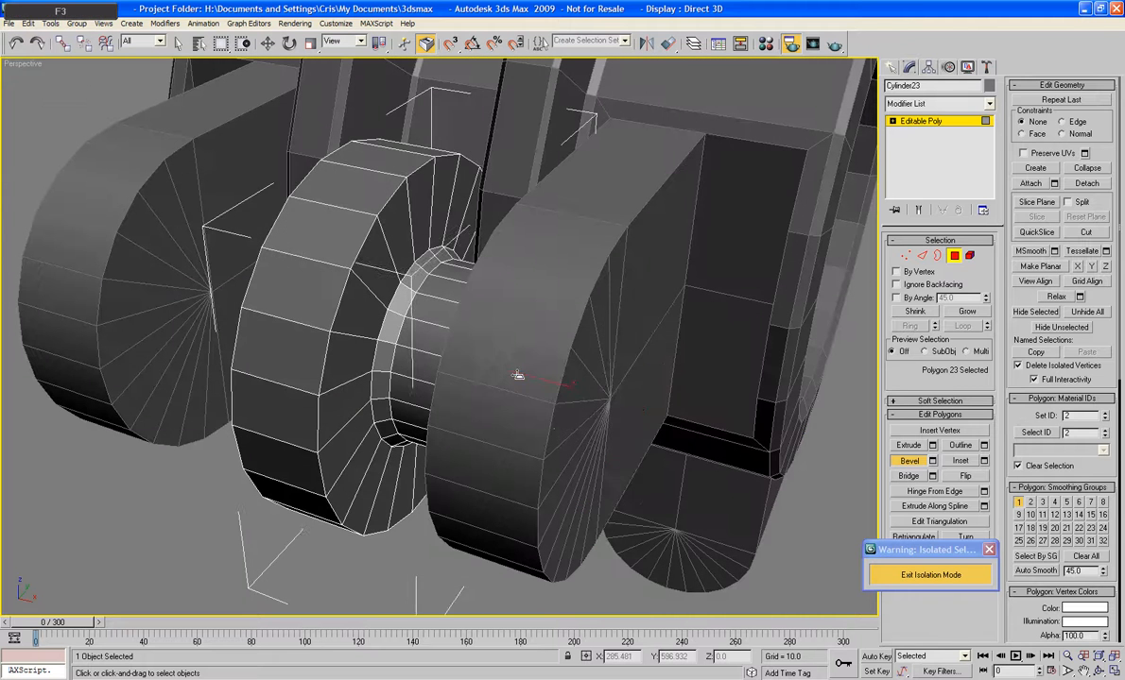
drag(513, 342, 640, 430)
click(610, 392)
click(617, 394)
click(628, 412)
click(638, 423)
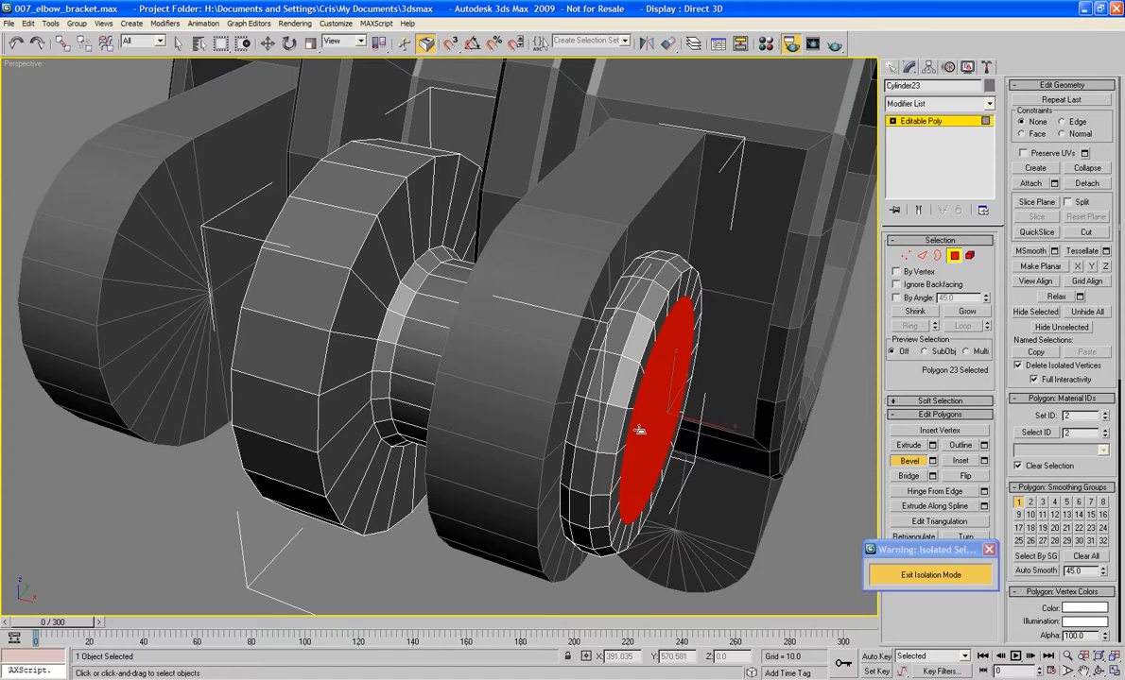
Bevel the head's end polygon inward to form a stepped circular recess, and exit polygon editing
alt+middle_drag(639, 437, 543, 350)
middle_drag(416, 300, 495, 324)
scroll(494, 324, up, 3)
middle_drag(463, 277, 497, 328)
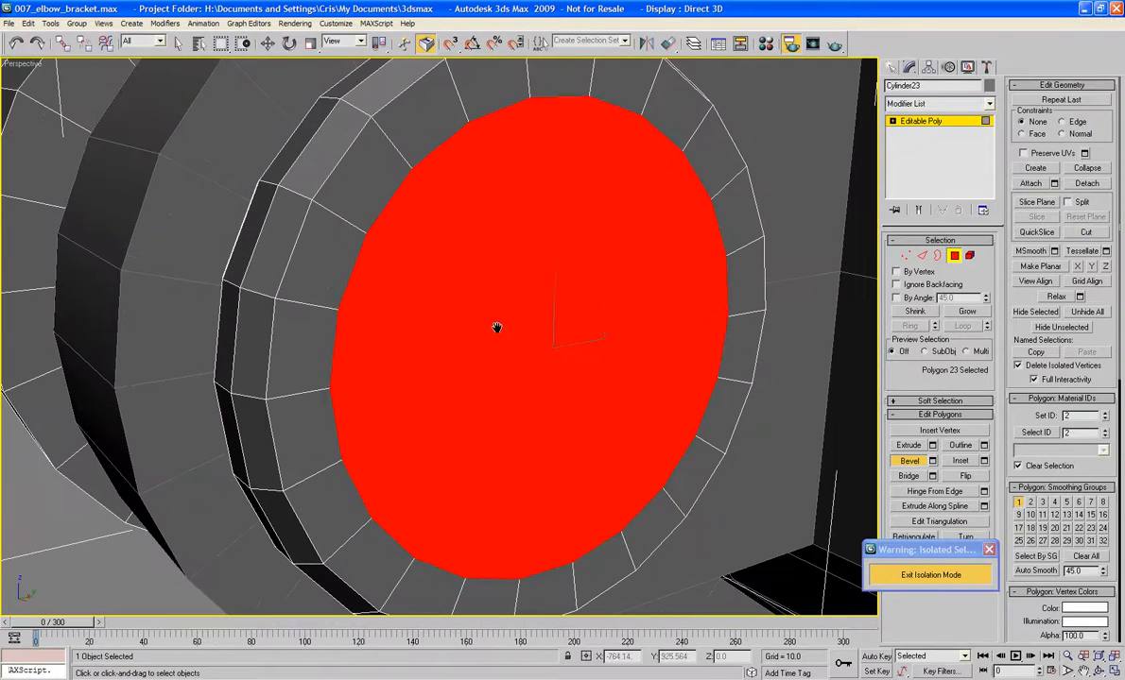
drag(451, 185, 505, 183)
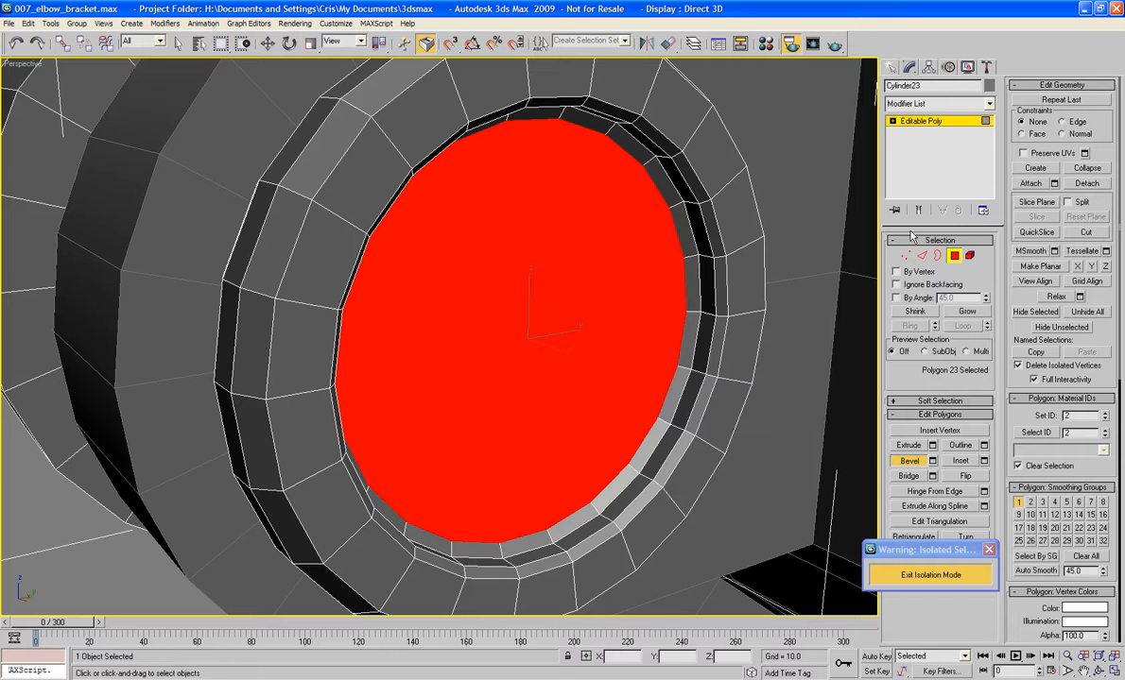
click(953, 257)
Try to mirror the pin as a copy along X and align it with the opposite lug so both discs meet
scroll(631, 281, down, 6)
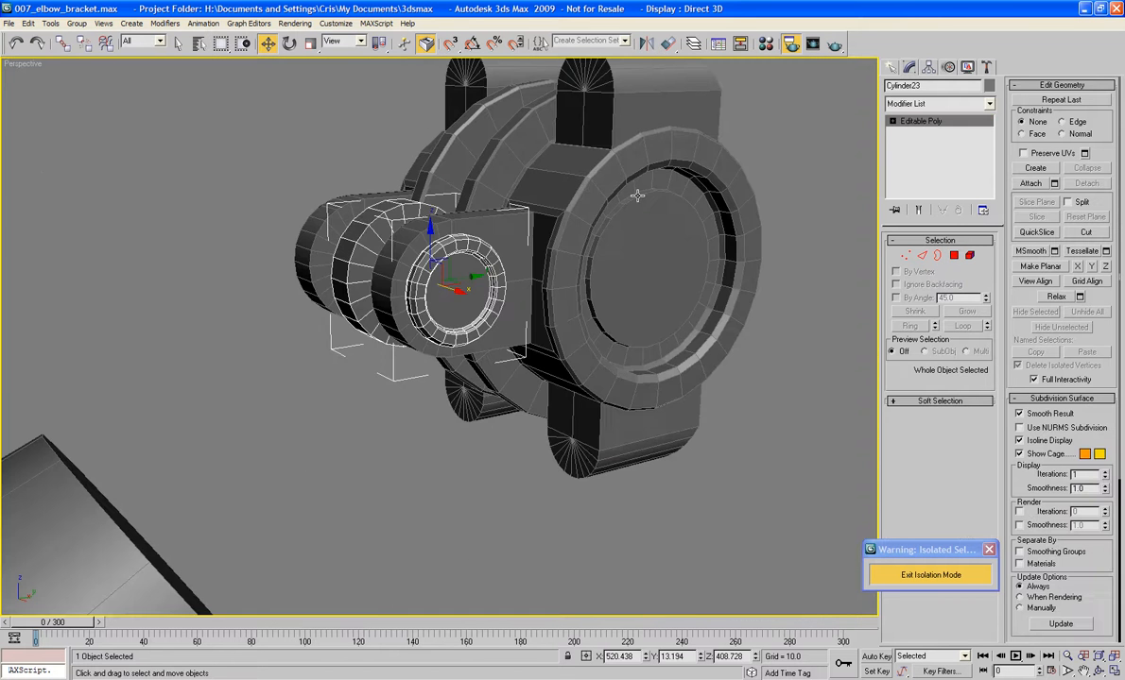
alt+middle_drag(588, 188, 594, 200)
click(781, 336)
alt+middle_drag(585, 354, 668, 401)
click(505, 378)
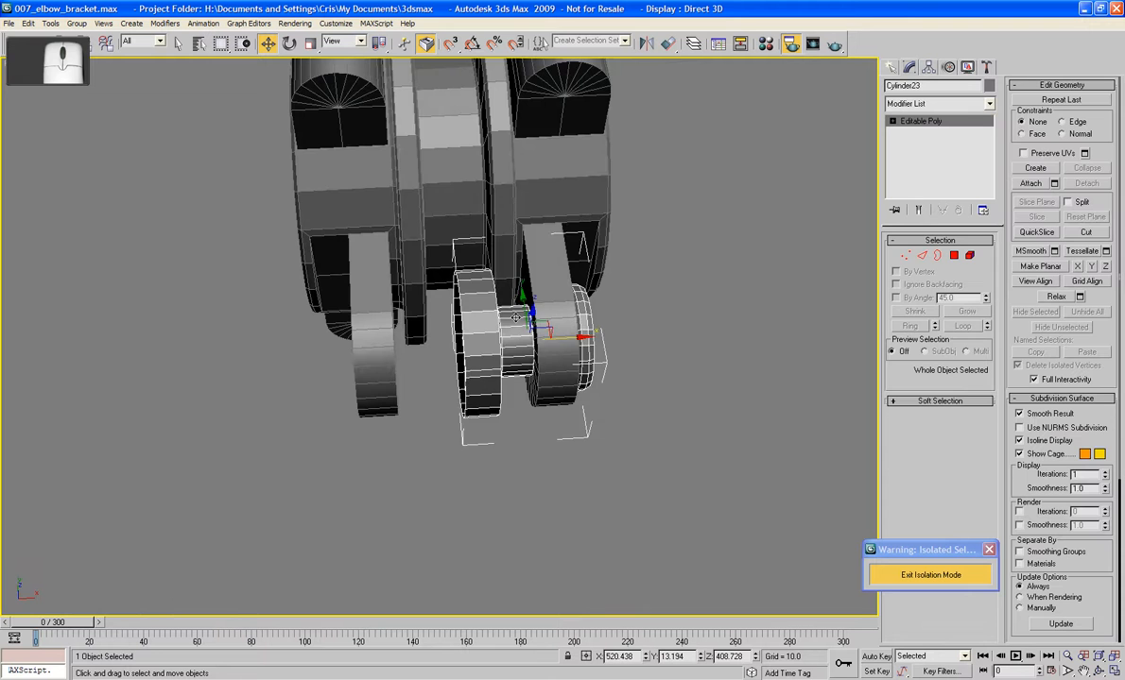
alt+middle_drag(505, 378, 487, 327)
scroll(487, 327, up, 4)
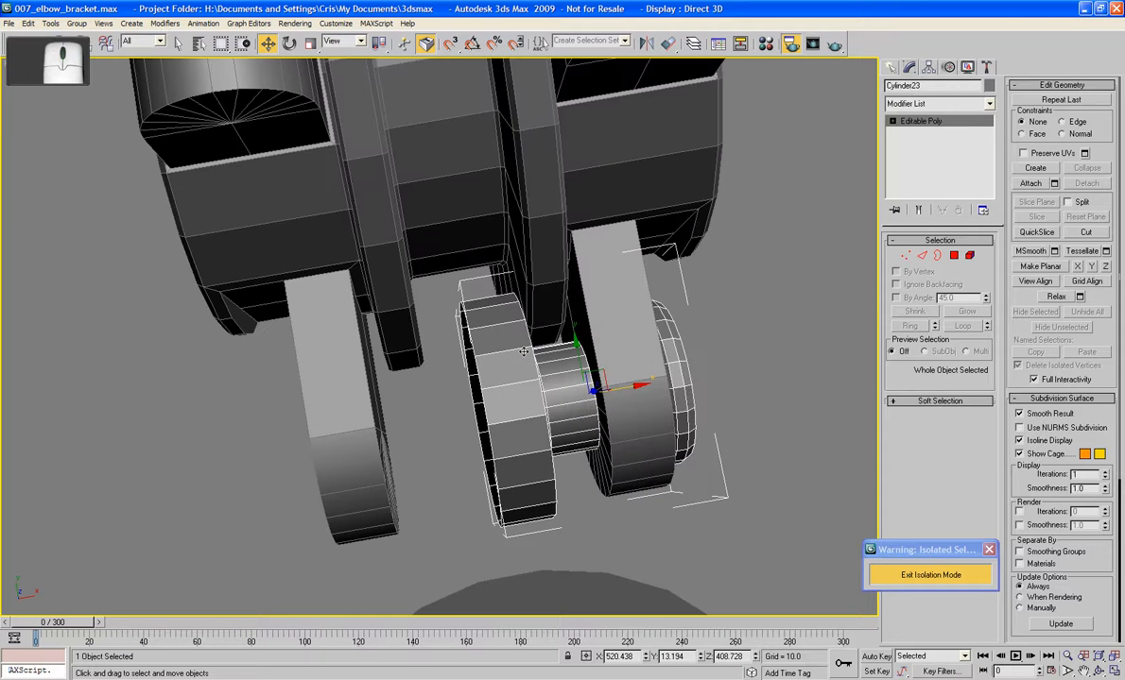
click(645, 43)
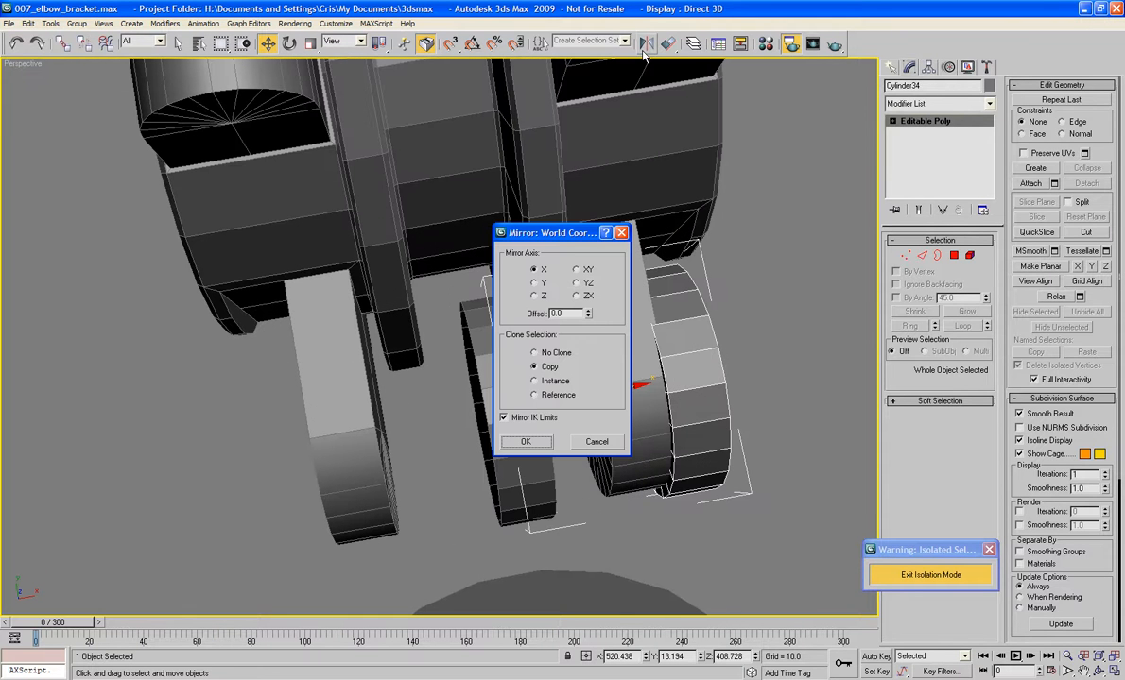
click(538, 444)
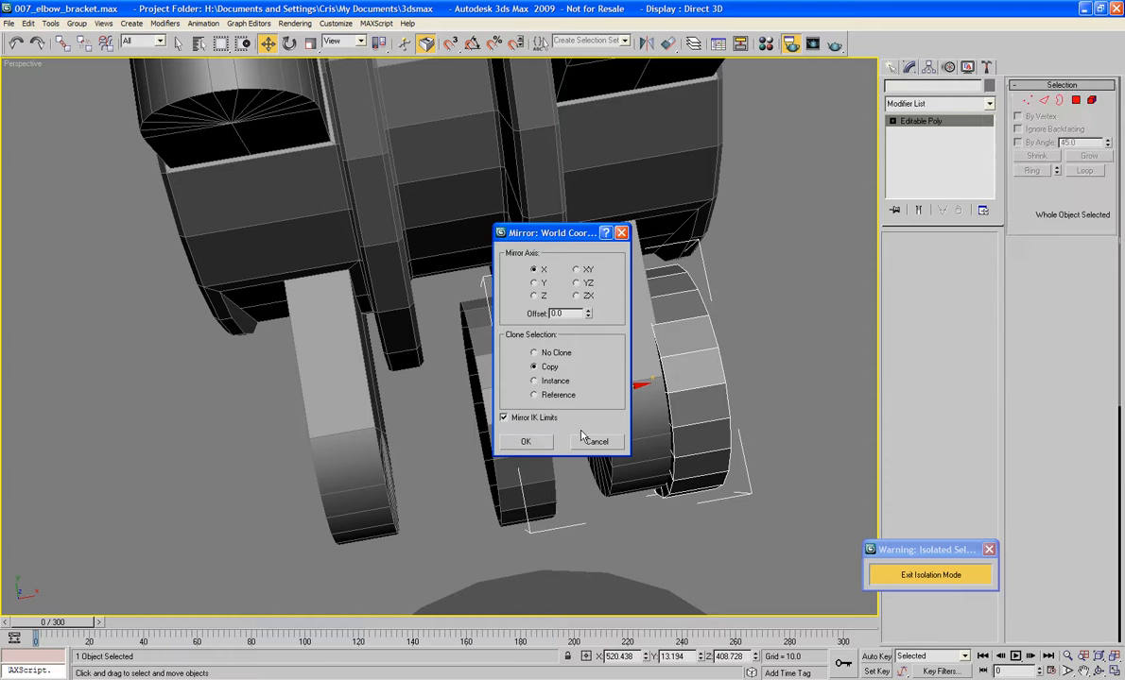
drag(629, 387, 418, 426)
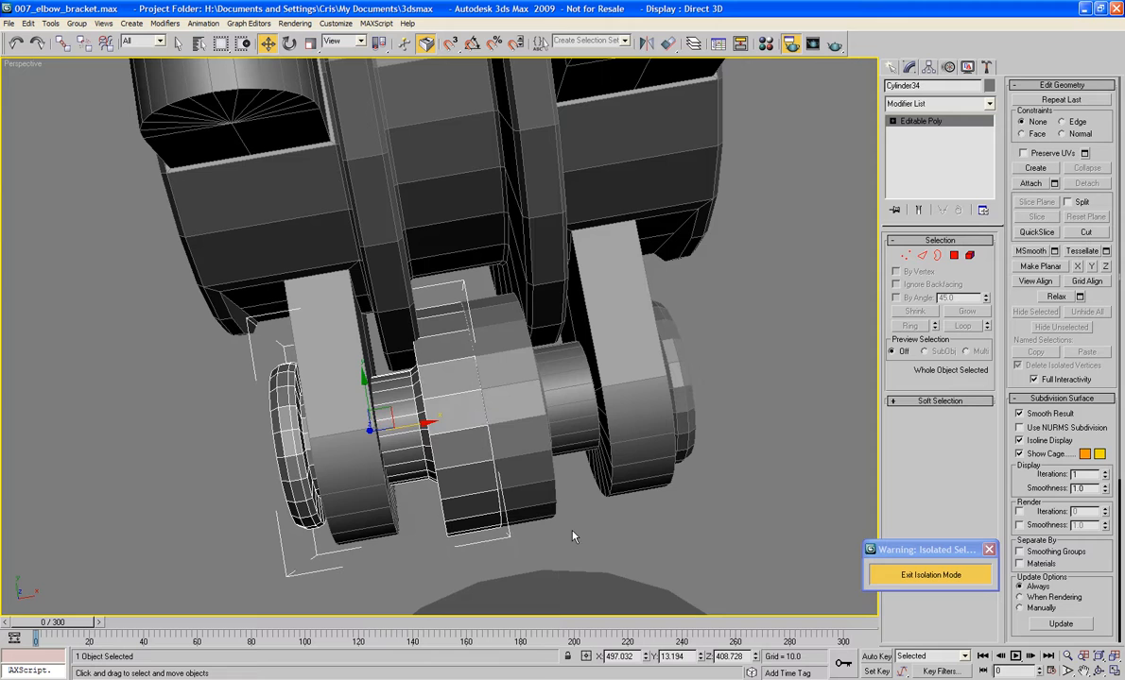
alt+middle_drag(572, 443, 567, 487)
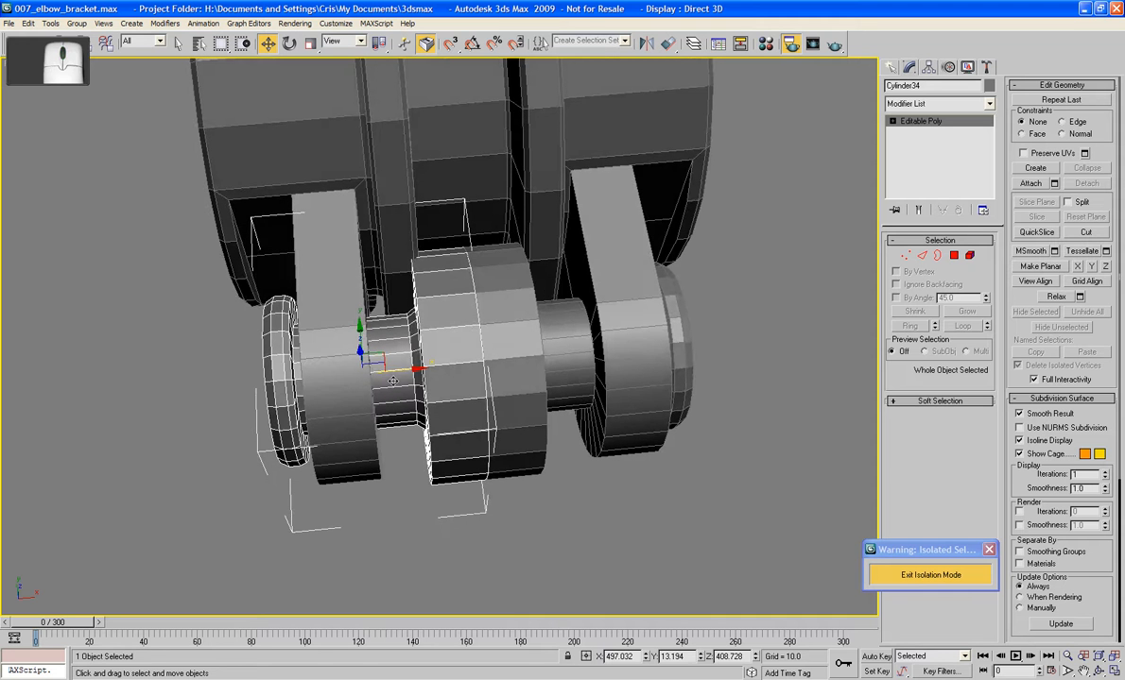
drag(392, 381, 409, 377)
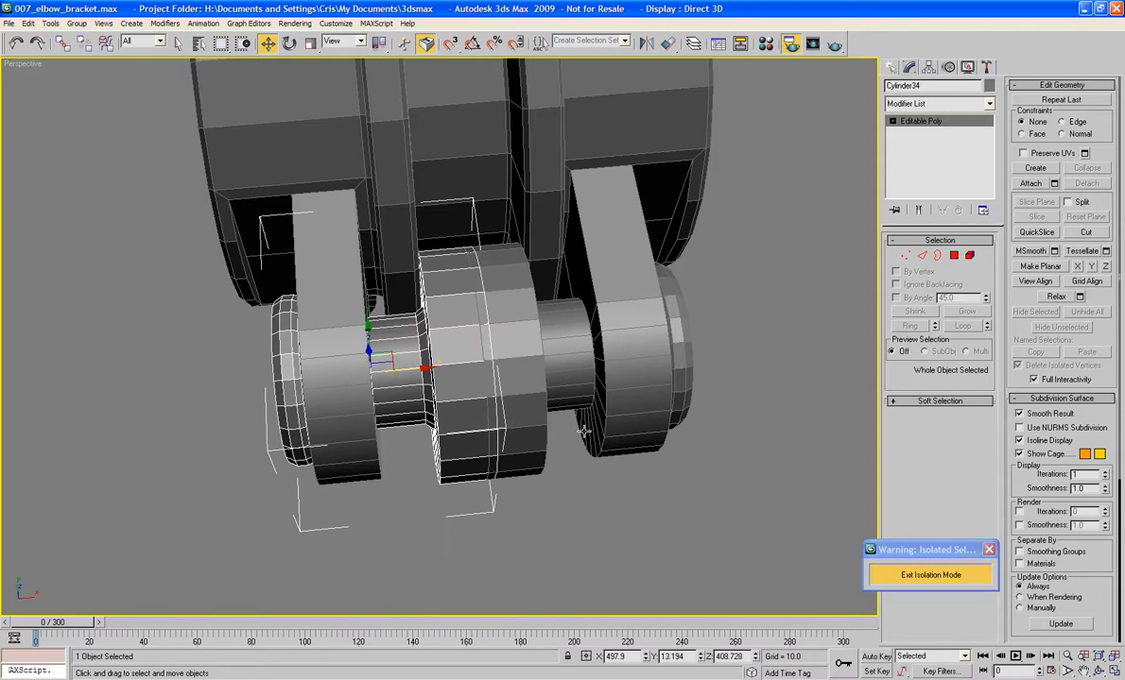
Undo both moves of the mirrored pin copy and delete the copy
mouse_move(544, 400)
alt+middle_down()
mouse_move(553, 397)
mouse_move(529, 416)
mouse_move(569, 395)
mouse_move(532, 389)
alt+middle_up()
key(ctrl+z)
key(ctrl+z)
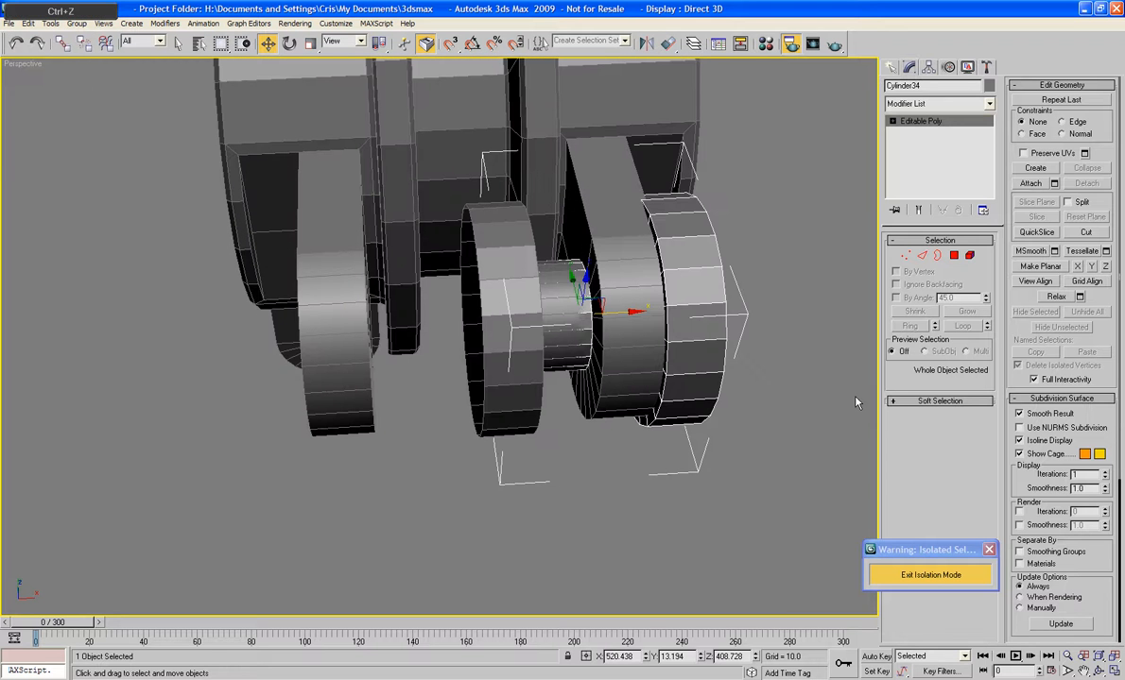
key(Delete)
Select the original pin and add a Symmetry modifier to it
click(574, 349)
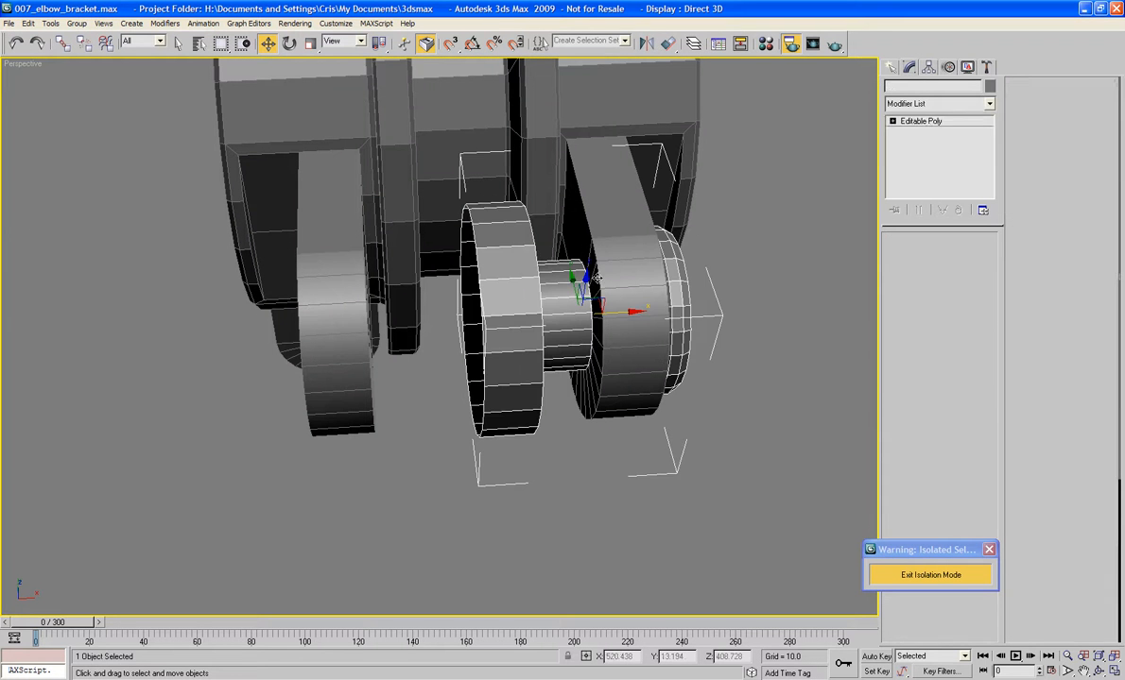
click(941, 104)
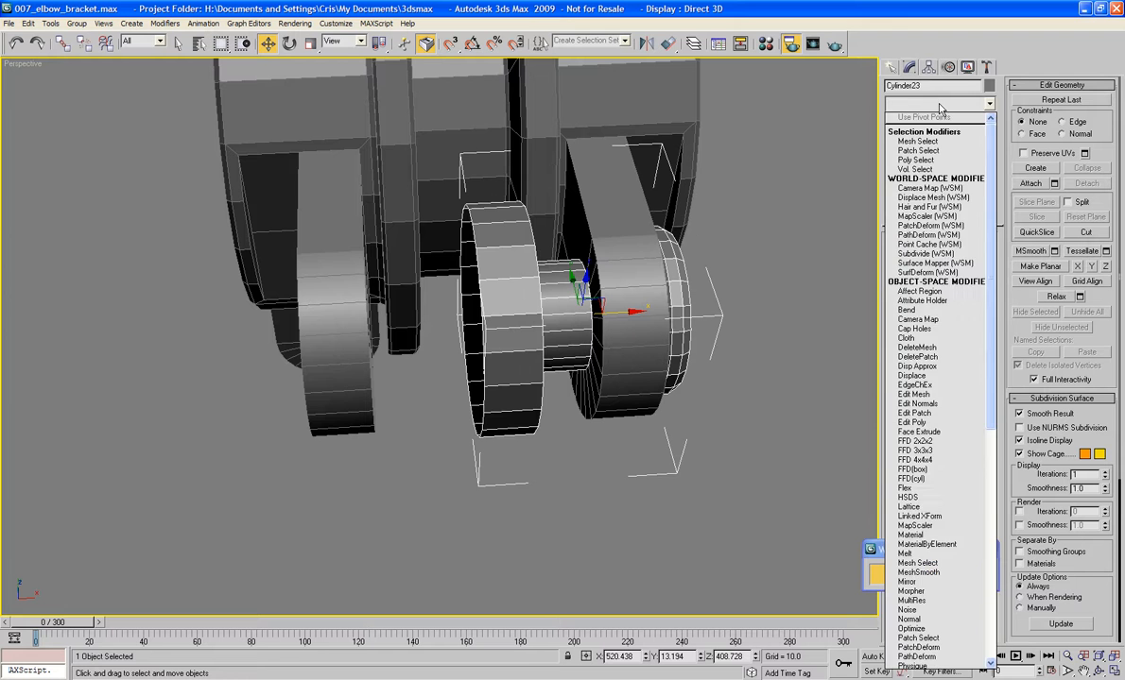
key(s)
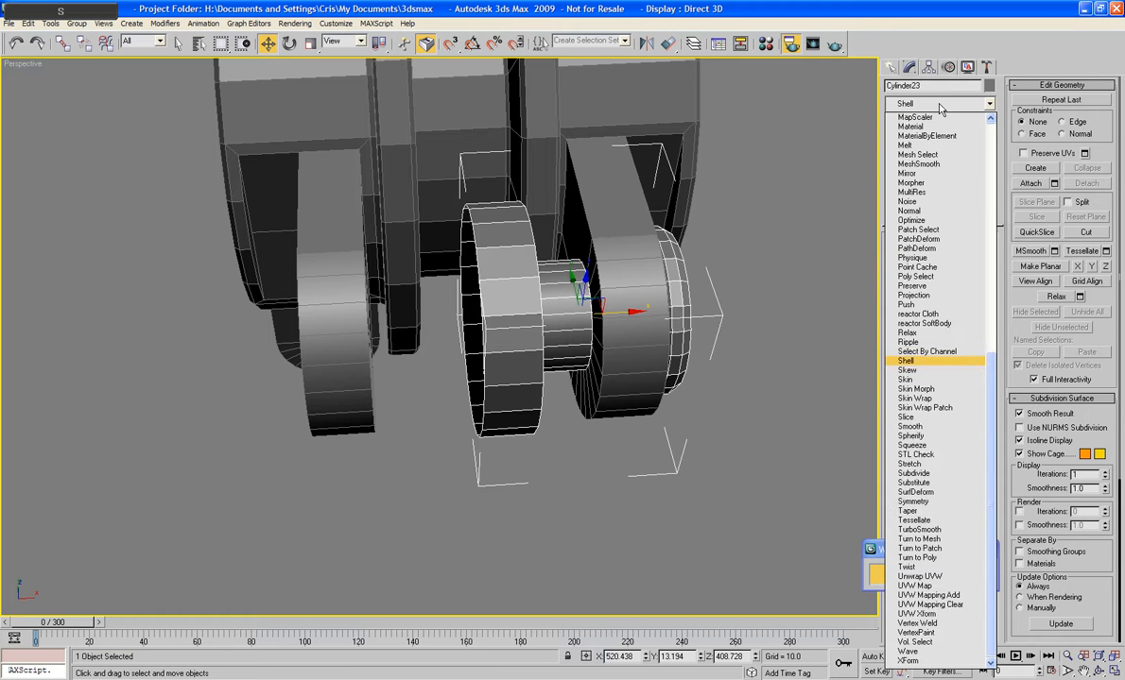
key(s)
key(s)
key(s)
key(s)
key(s)
key(s)
key(s)
key(s)
key(s)
key(s)
key(s)
key(s)
key(s)
key(s)
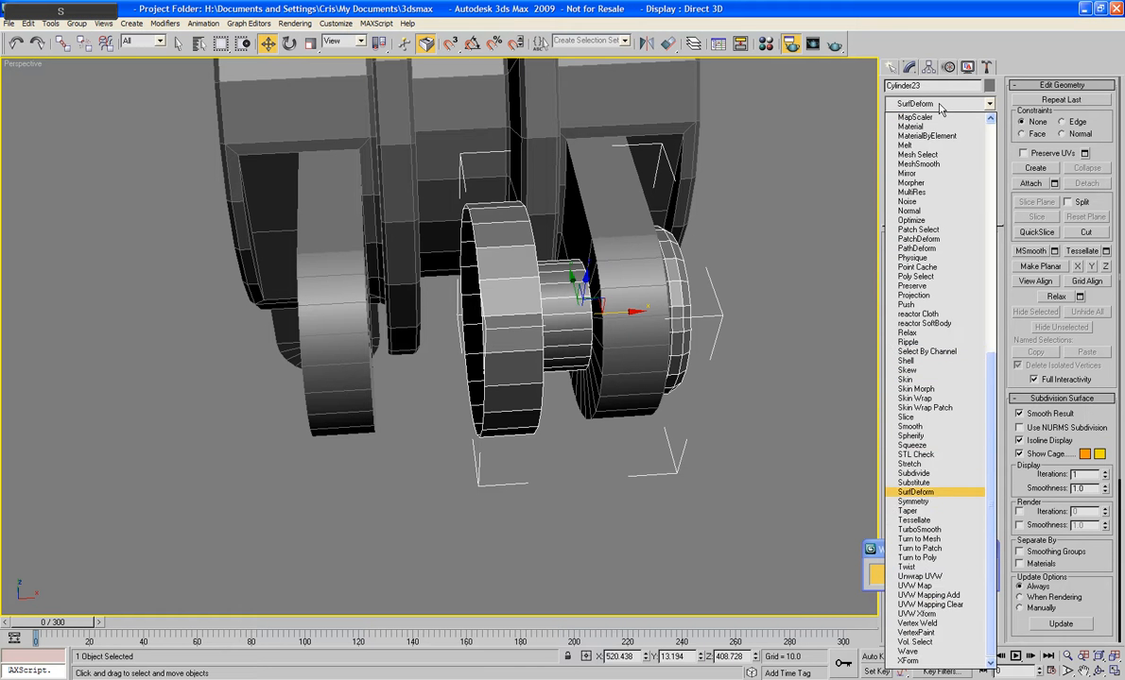
key(s)
key(Return)
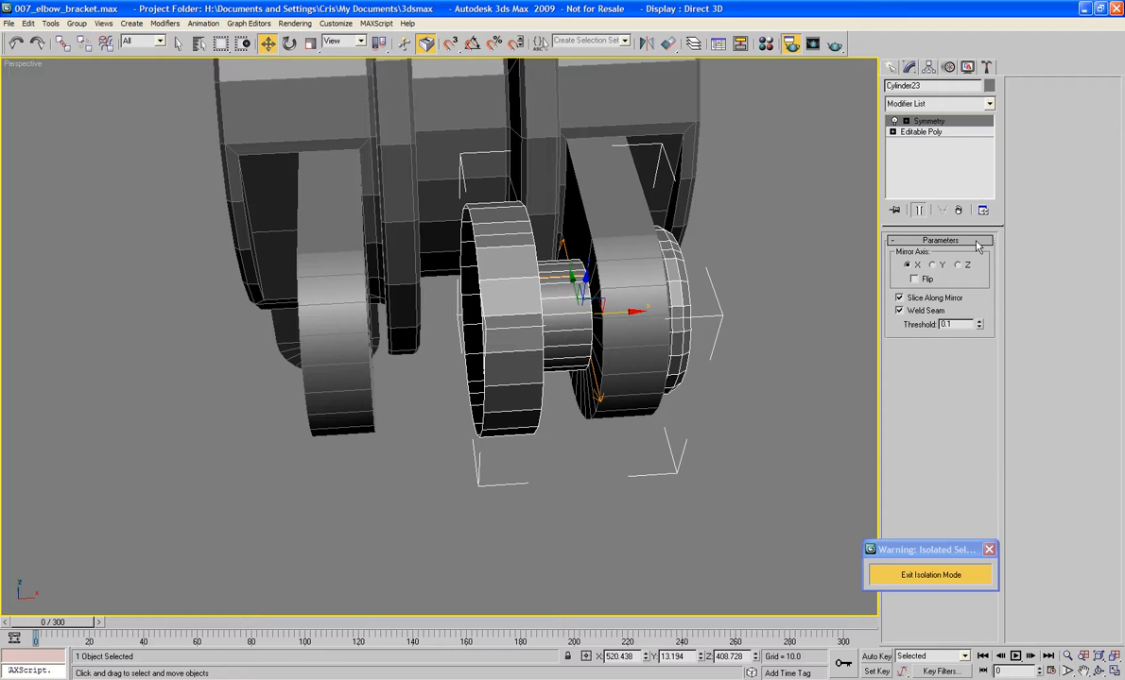
Move the Symmetry mirror plane along X to midway between the lugs and set the mirror axis to Z with Flip enabled
click(939, 266)
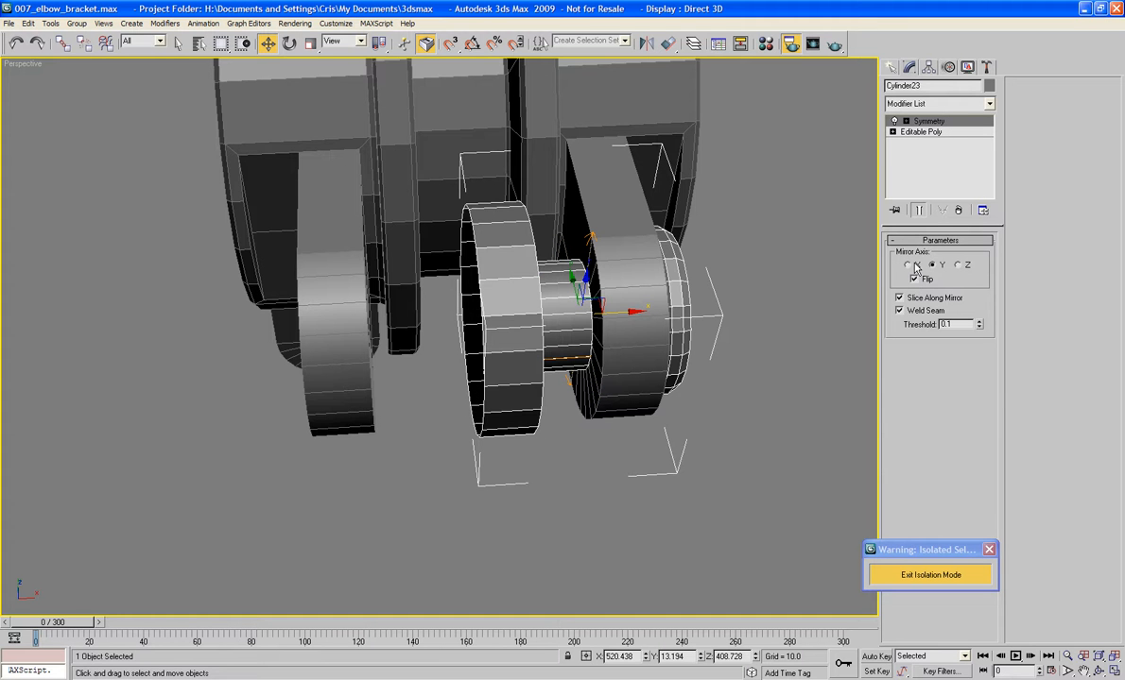
click(911, 267)
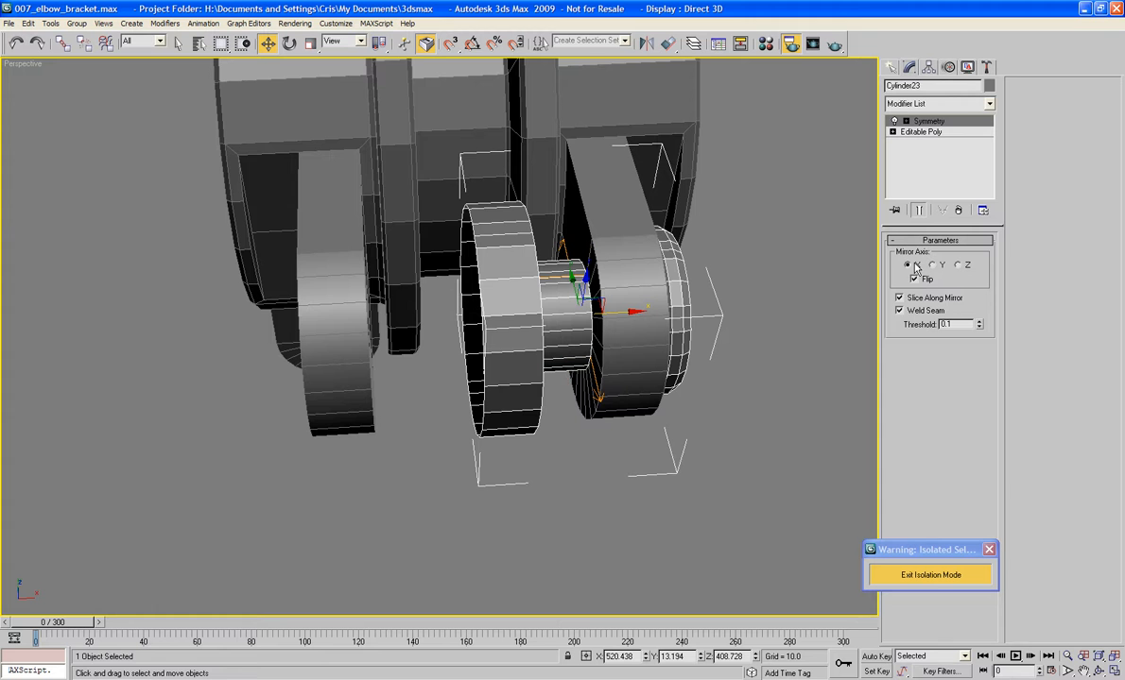
click(905, 122)
click(922, 133)
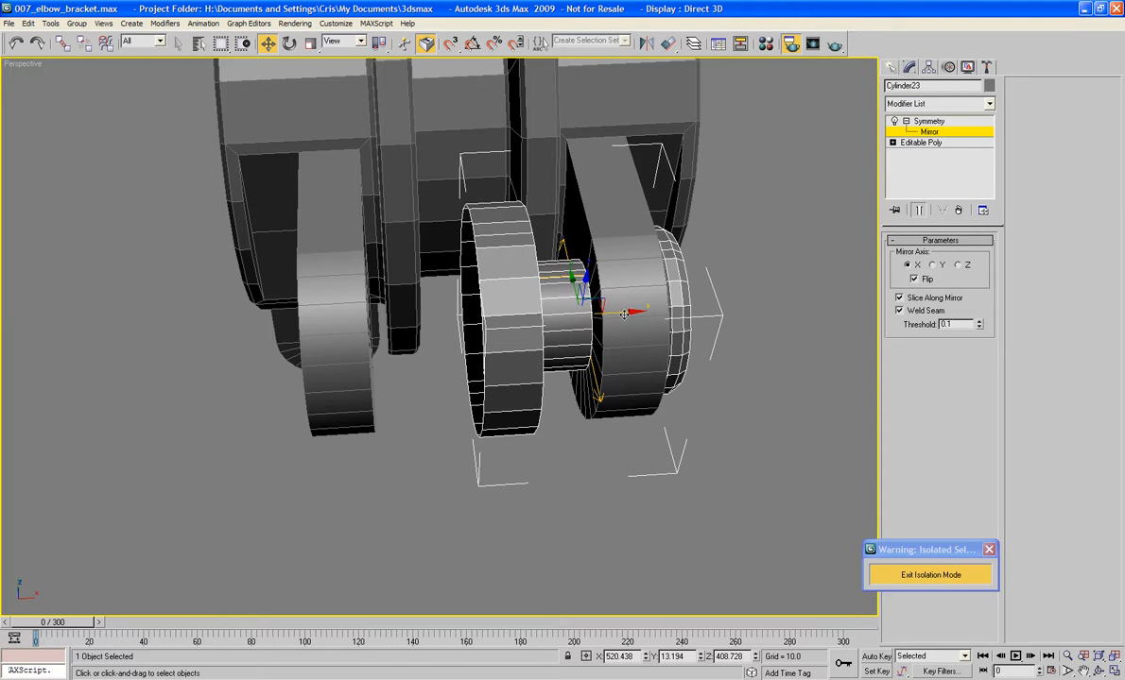
drag(623, 313, 510, 321)
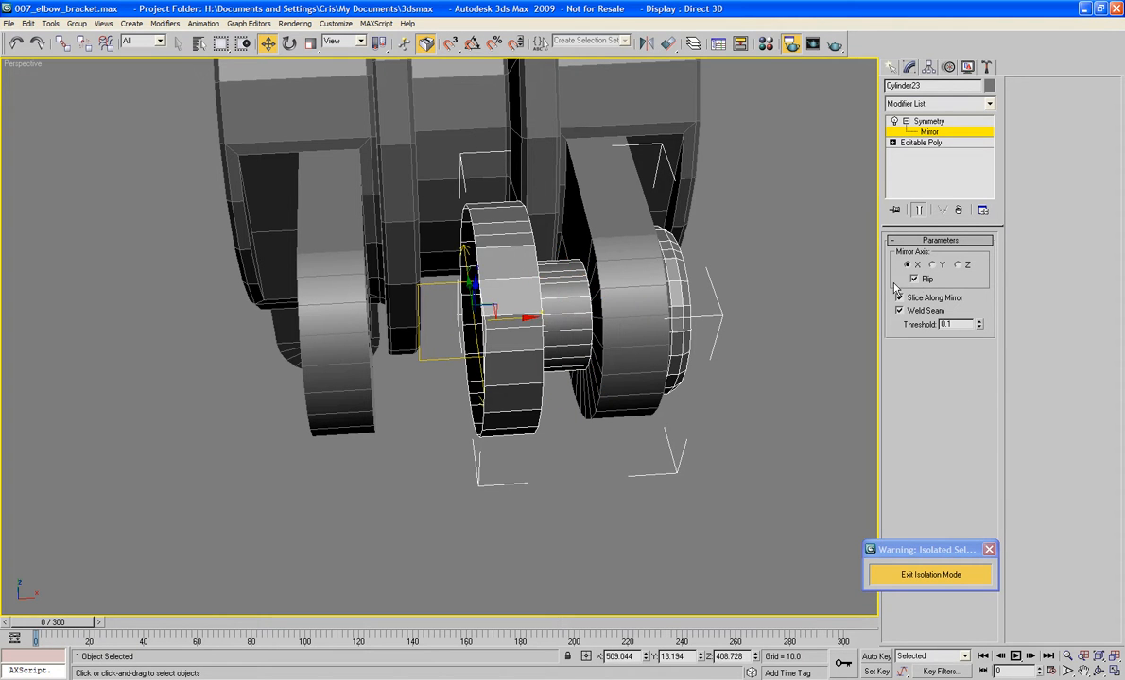
click(933, 265)
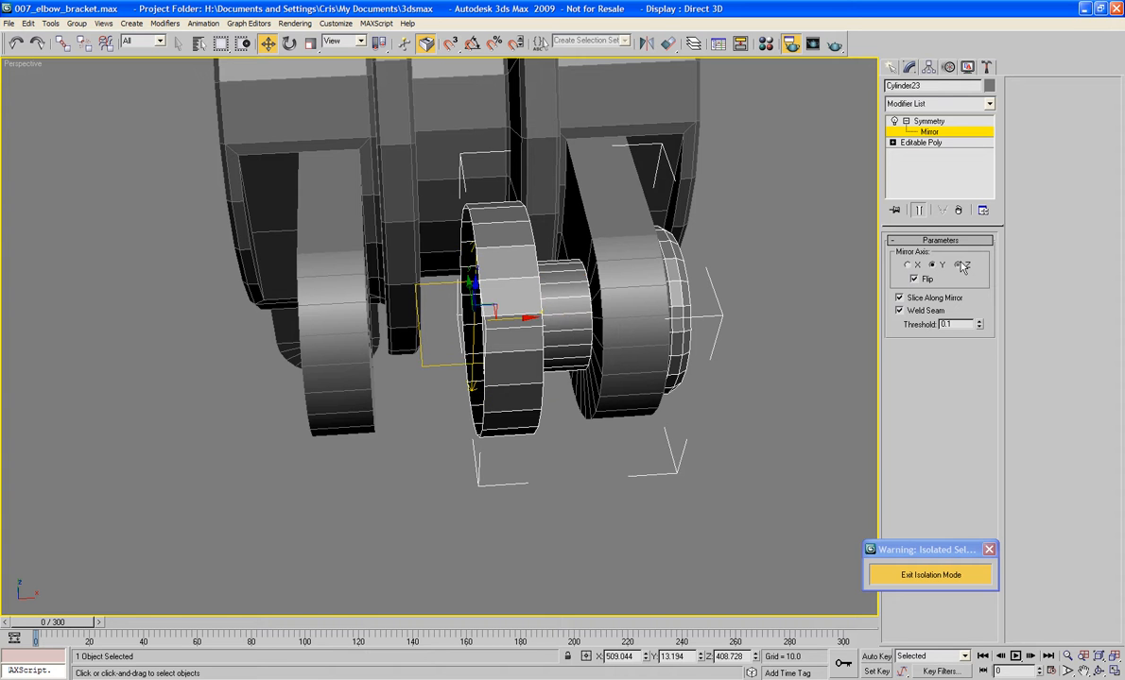
click(959, 266)
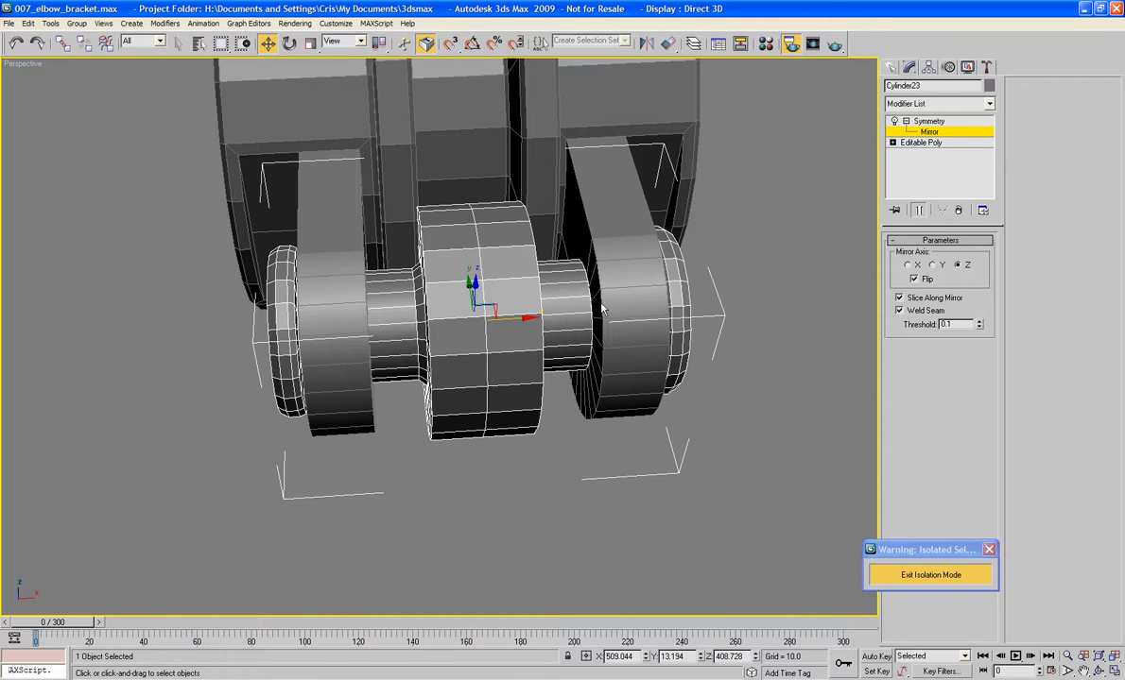
Fine-tune the mirror plane's position along X and convert the mirrored pin to an editable poly
alt+middle_drag(597, 313, 695, 299)
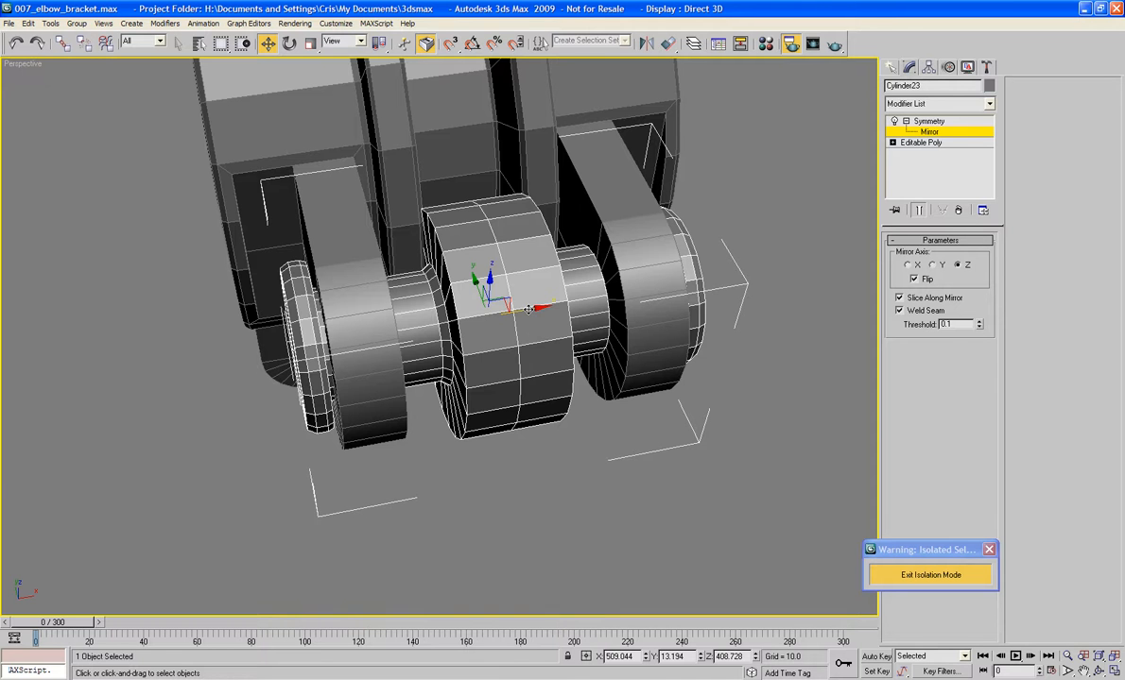
drag(528, 309, 523, 296)
alt+middle_drag(605, 294, 647, 368)
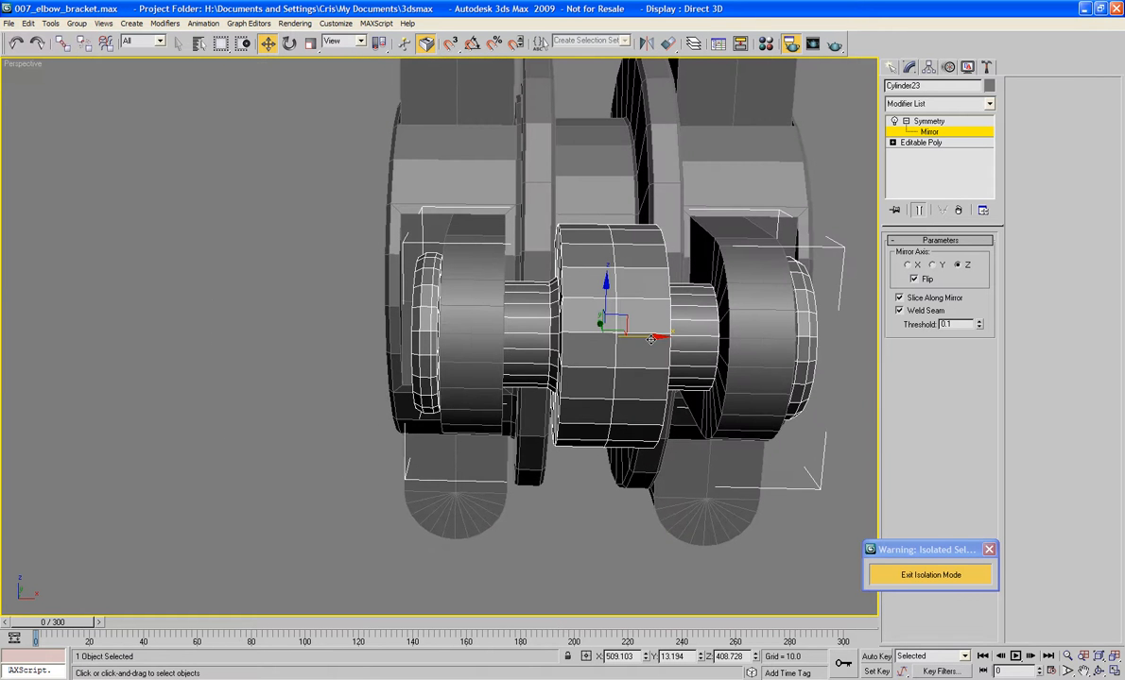
alt+middle_drag(449, 319, 453, 360)
right_click(449, 357)
mouse_move(572, 487)
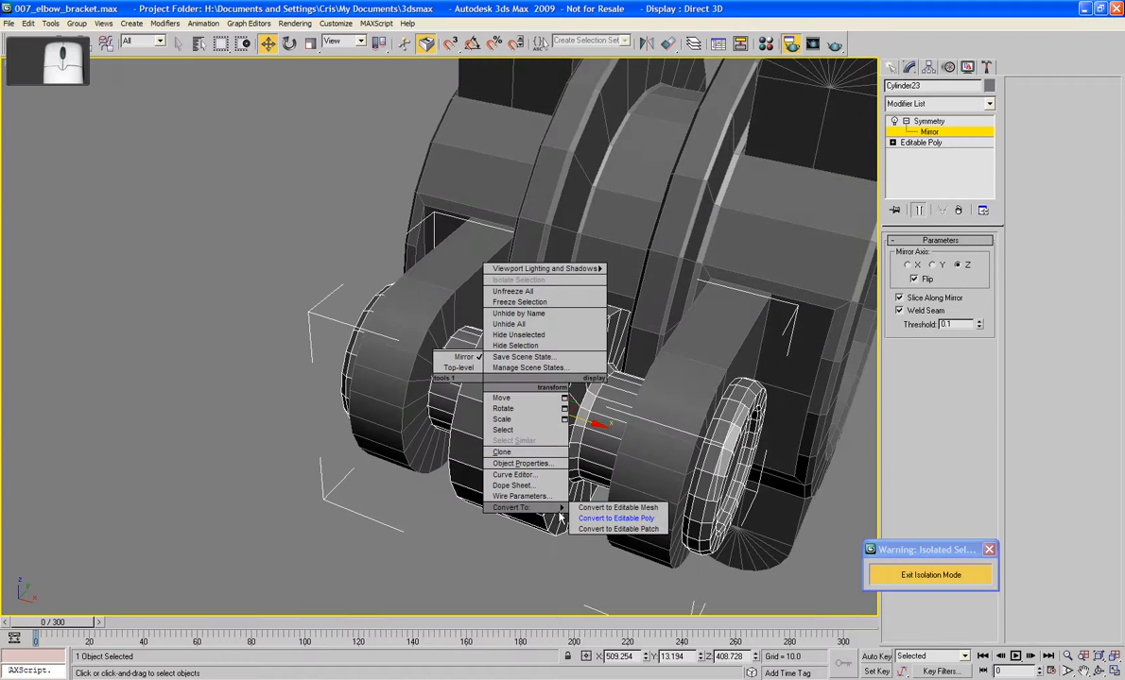
click(652, 519)
Select the block of eight polygons, two wide and four high, on the outward-facing rim of the pin's central disc
alt+middle_drag(577, 488, 501, 342)
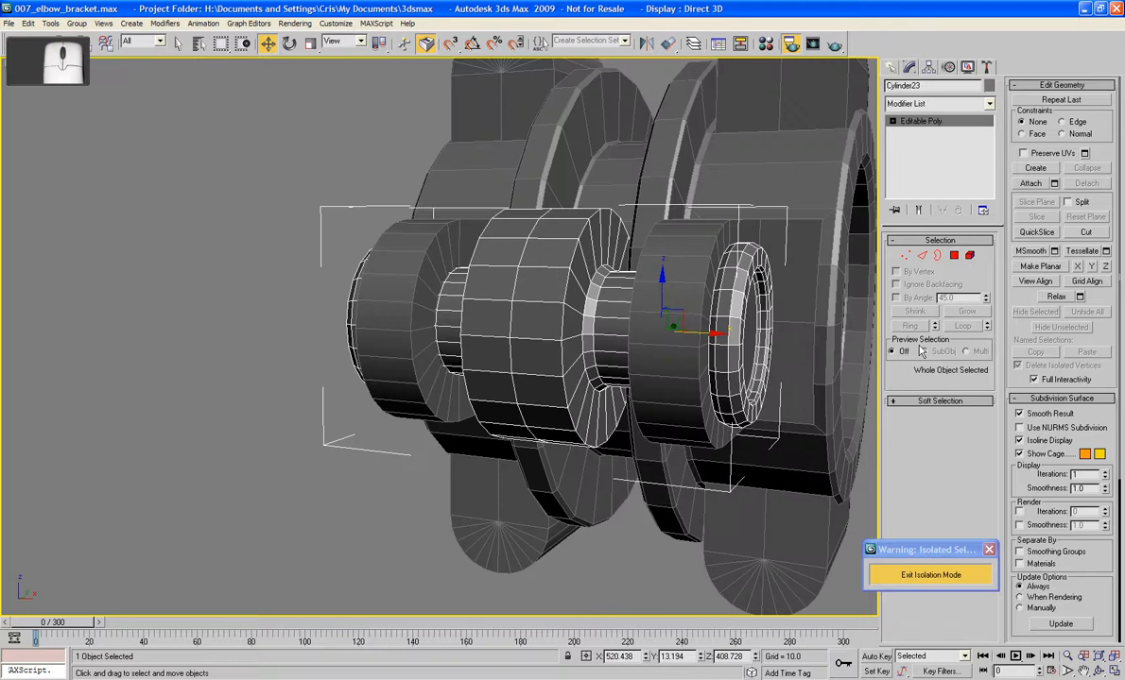
click(955, 257)
click(490, 322)
ctrl+click(531, 324)
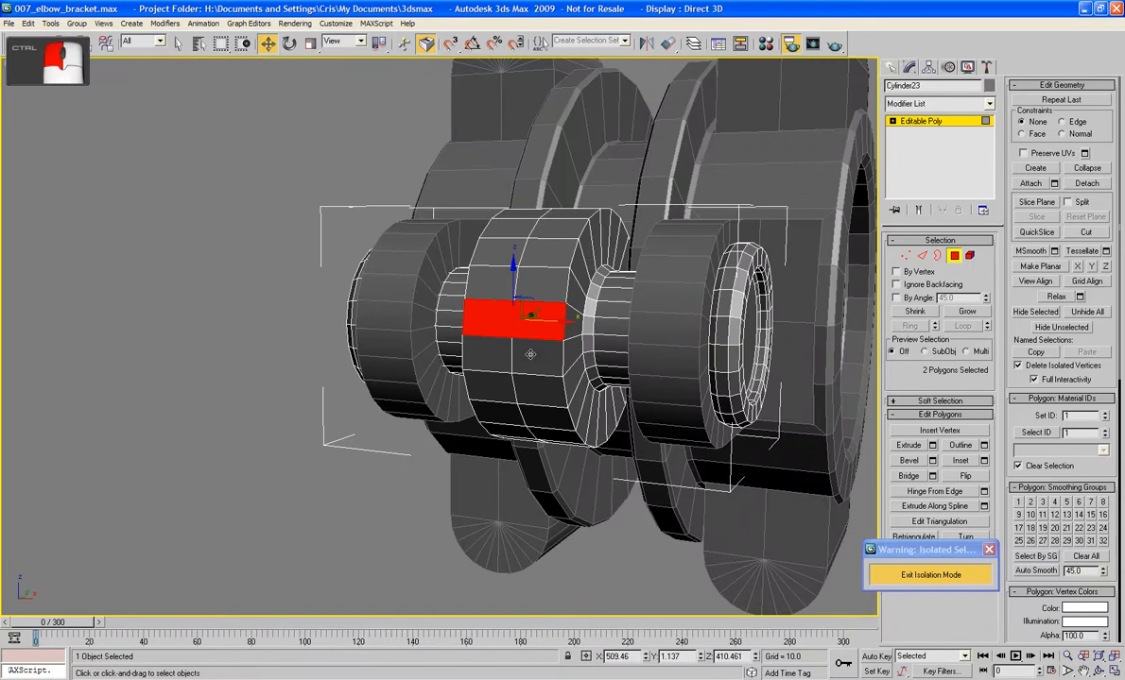
ctrl+click(530, 355)
key(ctrl+z)
key(ctrl+z)
ctrl+click(530, 354)
ctrl+click(512, 356)
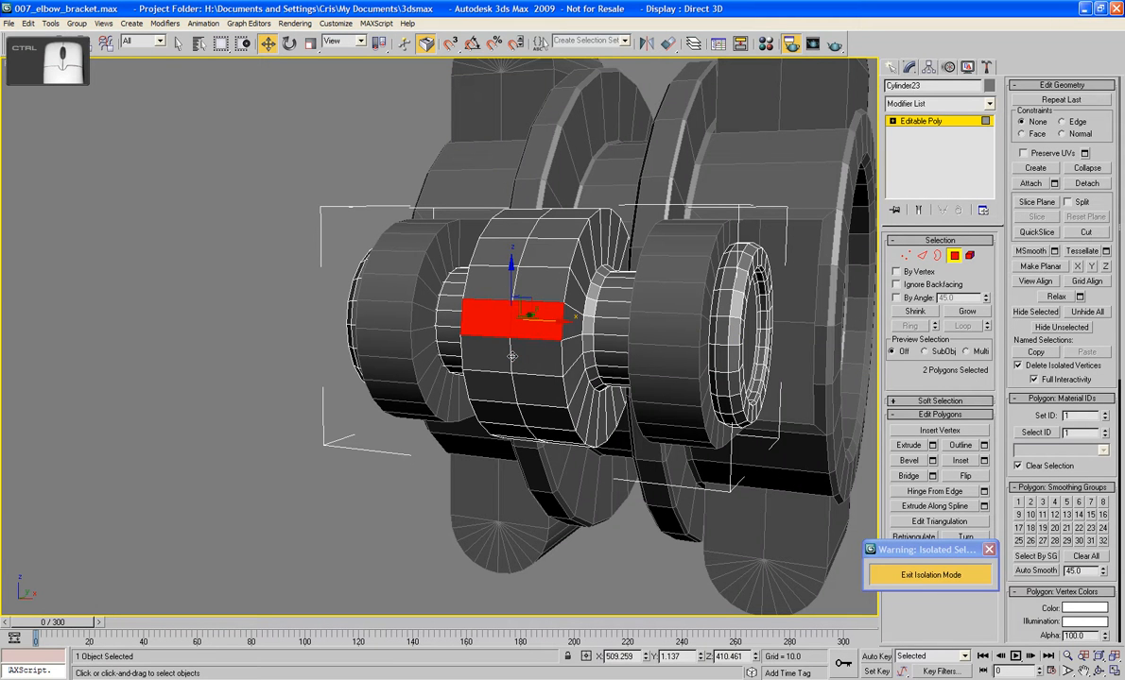
ctrl+click(512, 356)
ctrl+click(496, 348)
ctrl+click(497, 285)
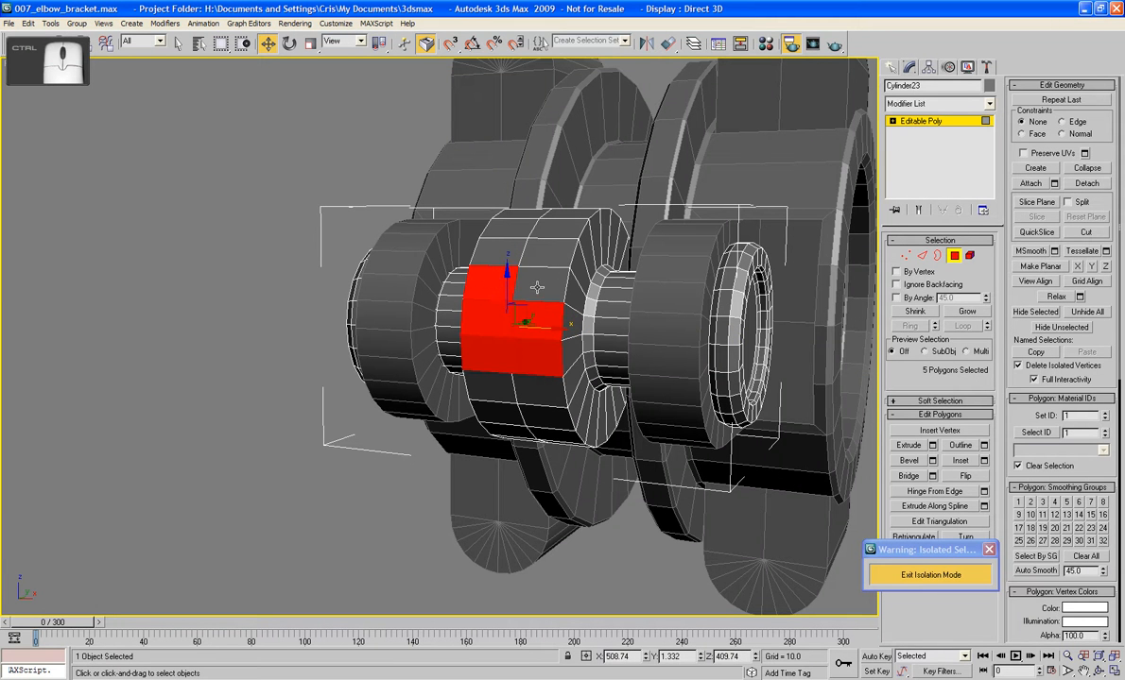
ctrl+click(541, 288)
ctrl+click(545, 387)
ctrl+click(479, 386)
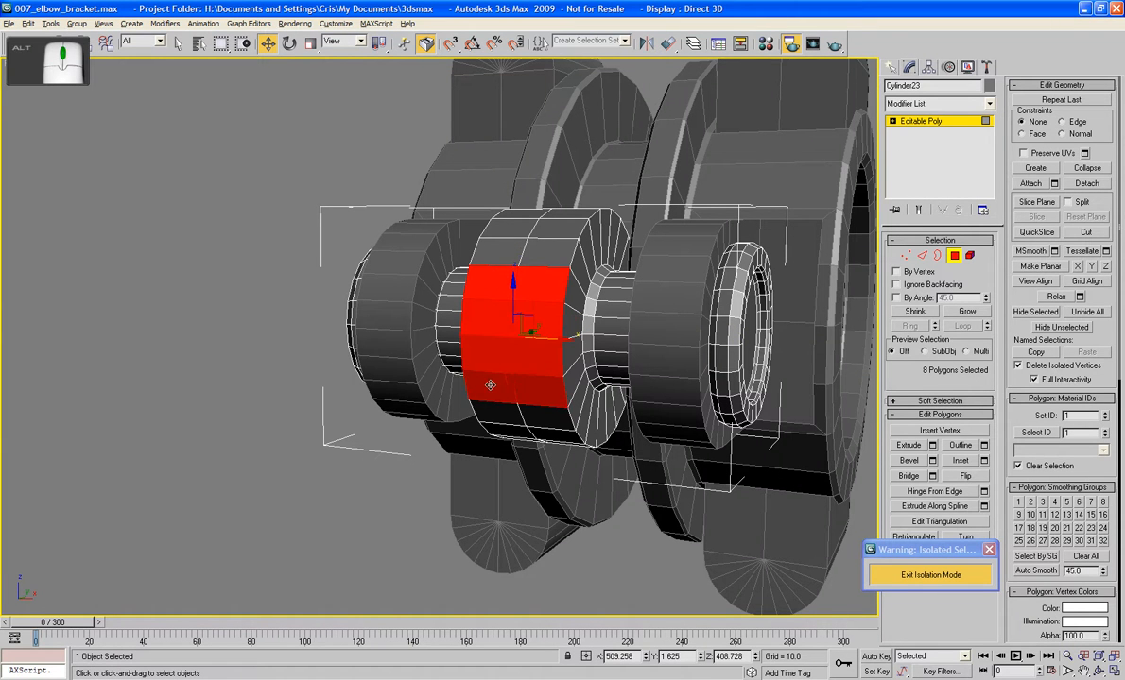
Try scaling the eight selected rim polygons flat along Y and deleting them, and undo both changes
mouse_move(488, 385)
alt+middle_down()
mouse_move(440, 389)
mouse_move(497, 414)
mouse_move(397, 402)
mouse_move(477, 390)
alt+middle_up()
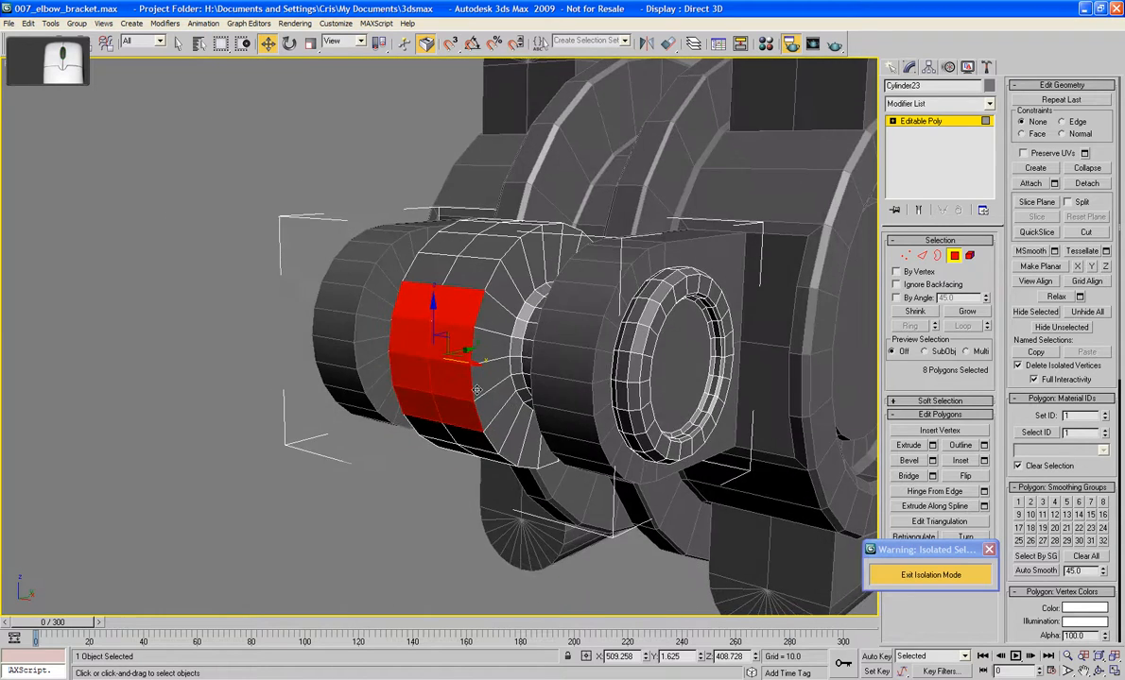
scroll(477, 390, up, 2)
click(310, 43)
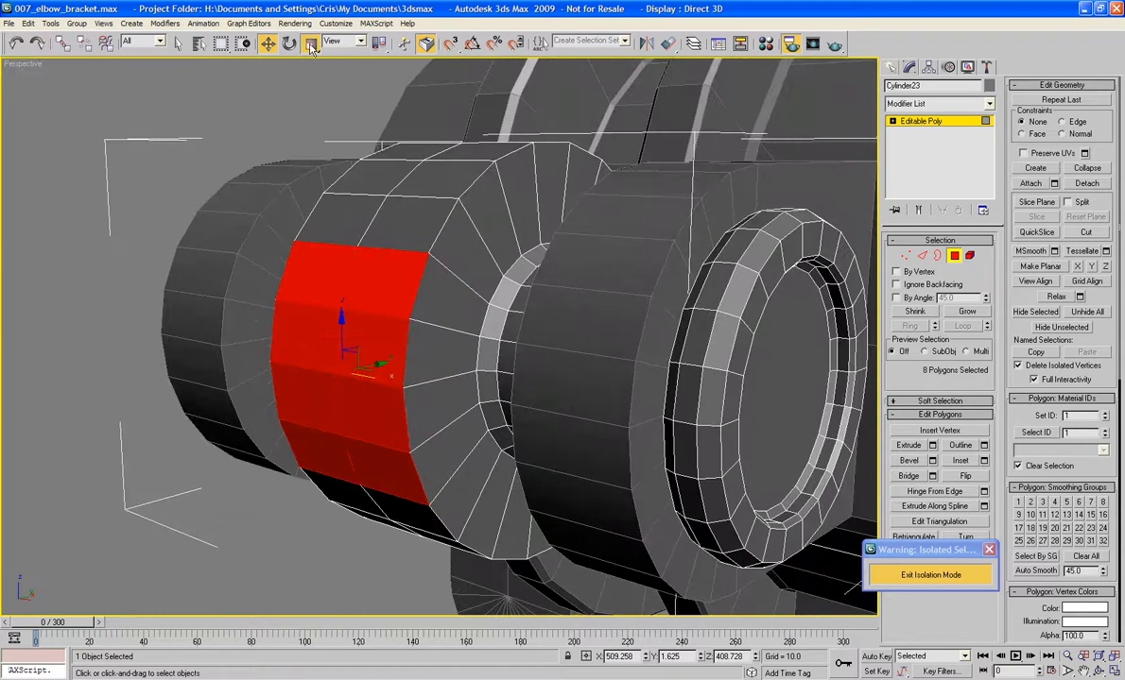
drag(274, 360, 741, 358)
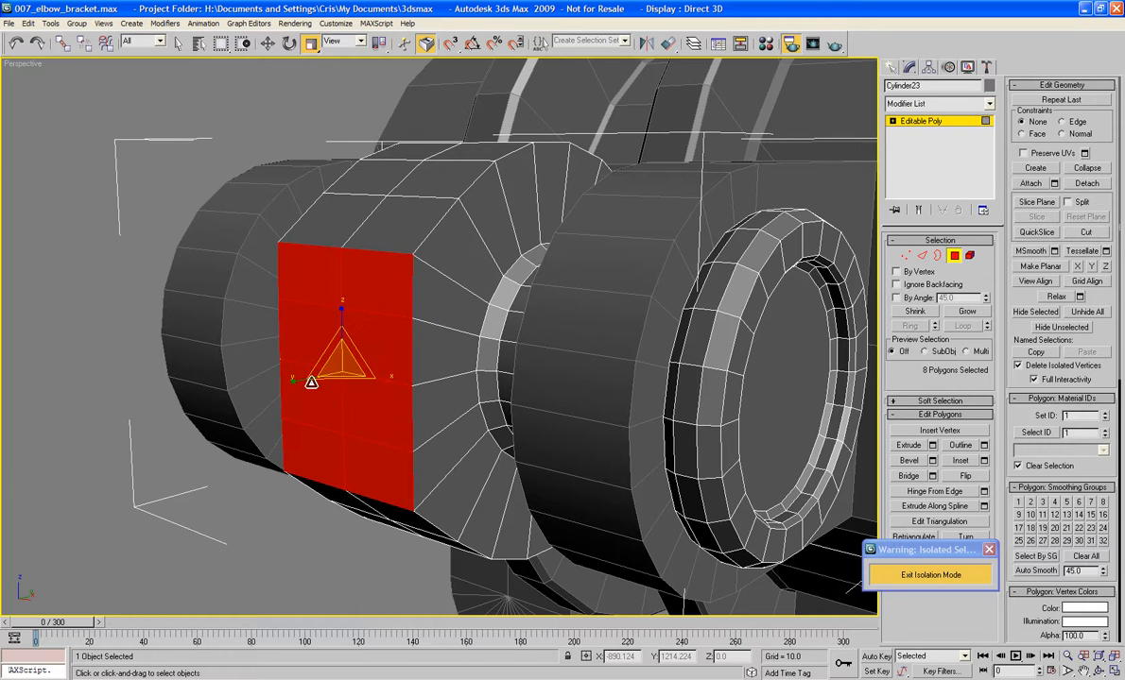
alt+middle_drag(313, 452, 459, 414)
alt+middle_drag(482, 410, 503, 379)
key(Delete)
key(ctrl+z)
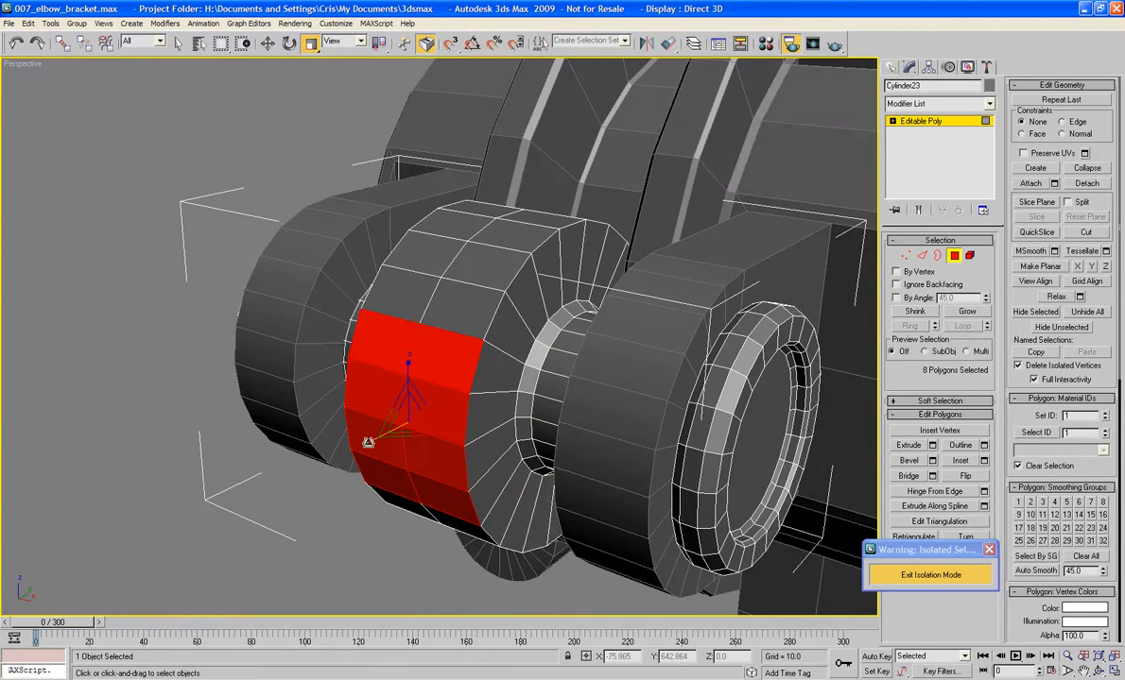
Scale the eight selected rim polygons flat along Y and move the flat face slightly outward
drag(367, 441, 797, 395)
drag(1122, 378, 1039, 347)
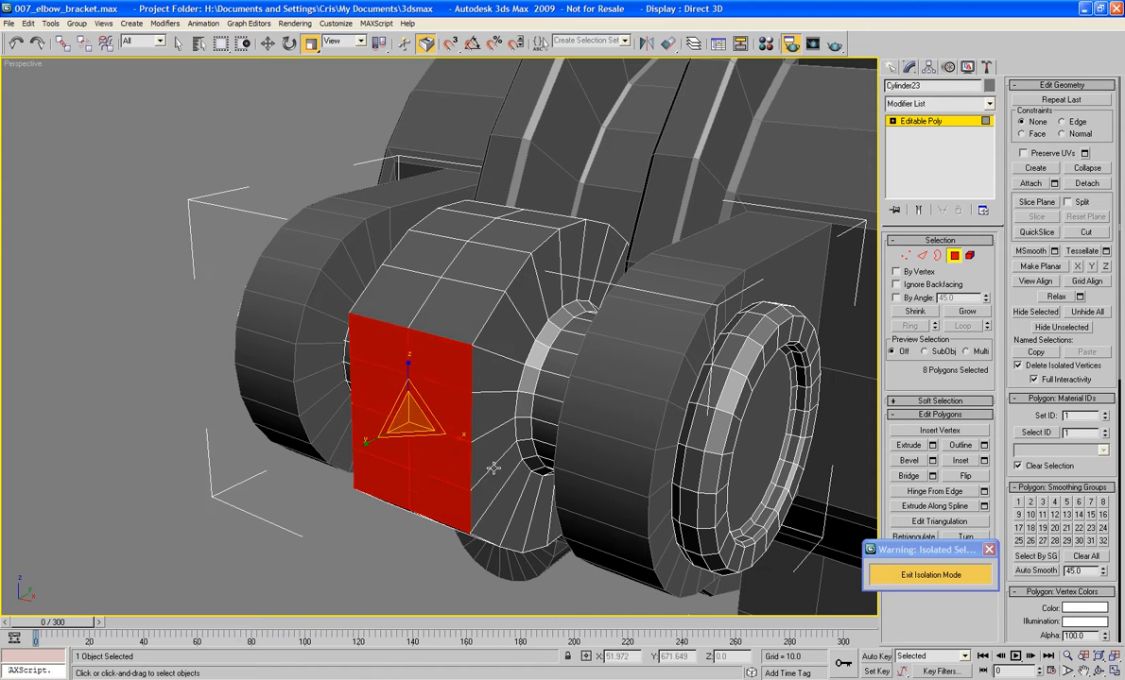
key(w)
mouse_move(438, 412)
mouse_down()
mouse_move(419, 393)
mouse_move(439, 404)
mouse_move(426, 402)
mouse_up()
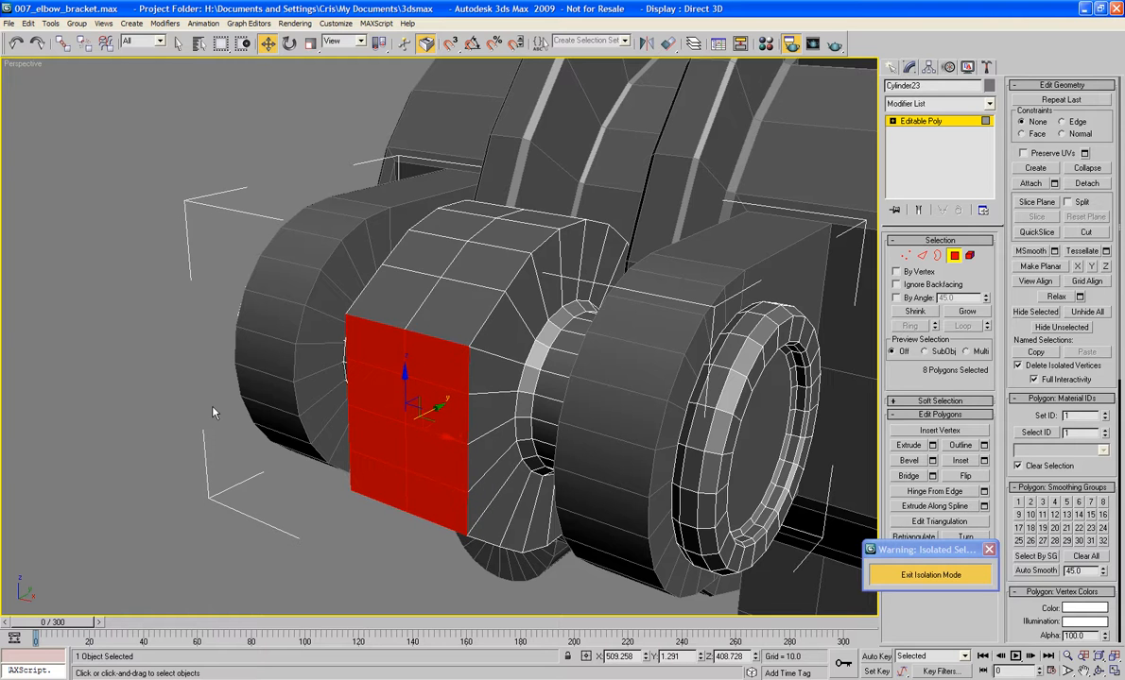
Select the two crosswise edges just above the flat face and raise them about 0.1 along Z
alt+middle_drag(212, 413, 635, 305)
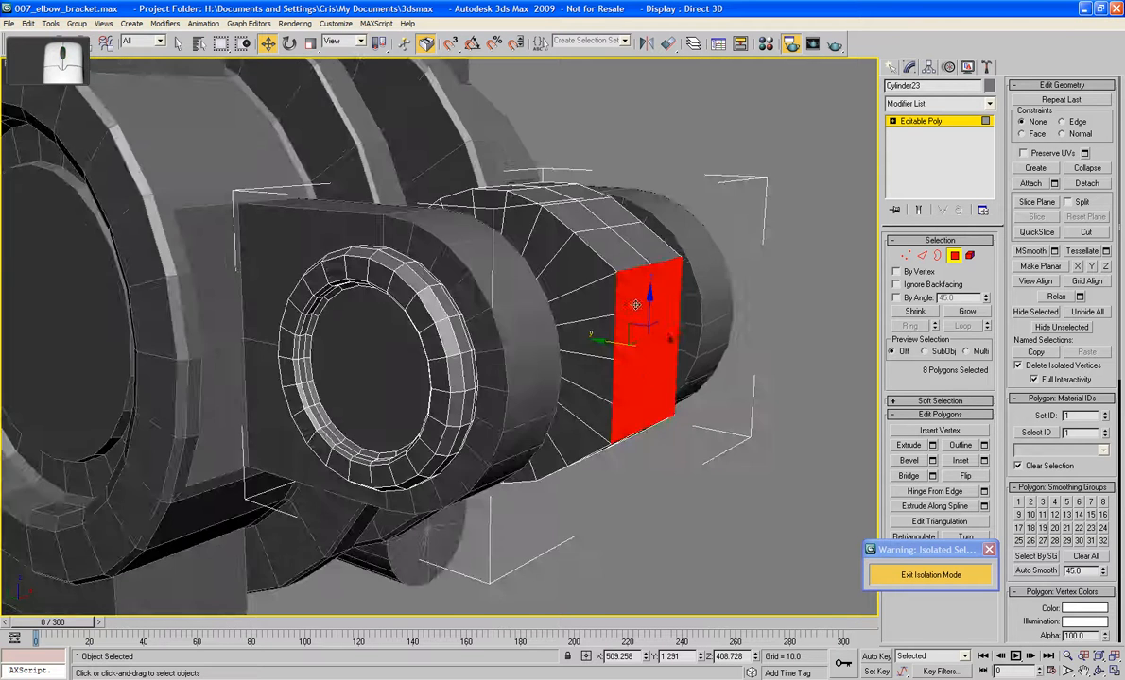
scroll(631, 226, up, 4)
click(637, 257)
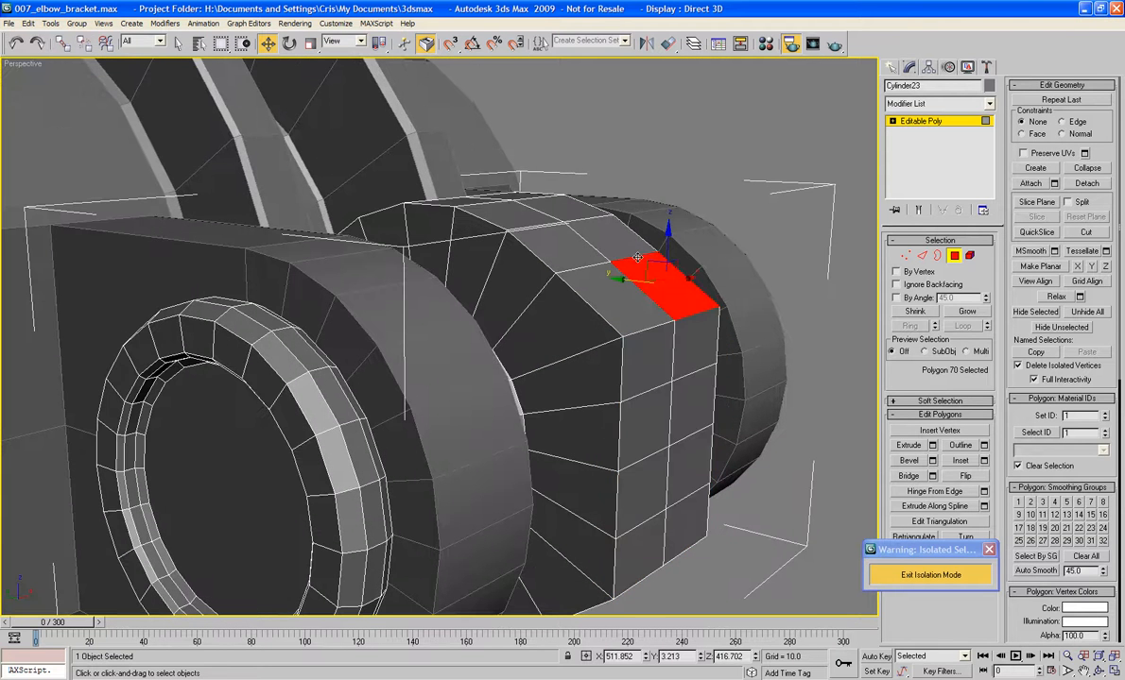
click(925, 256)
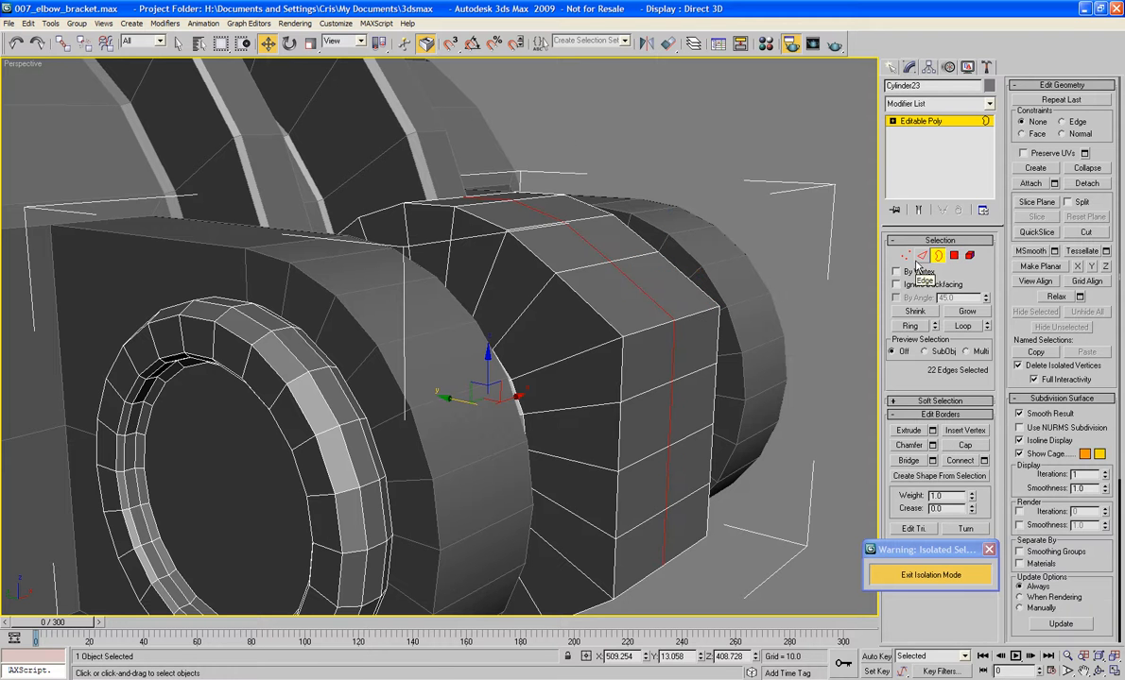
click(625, 260)
click(634, 256)
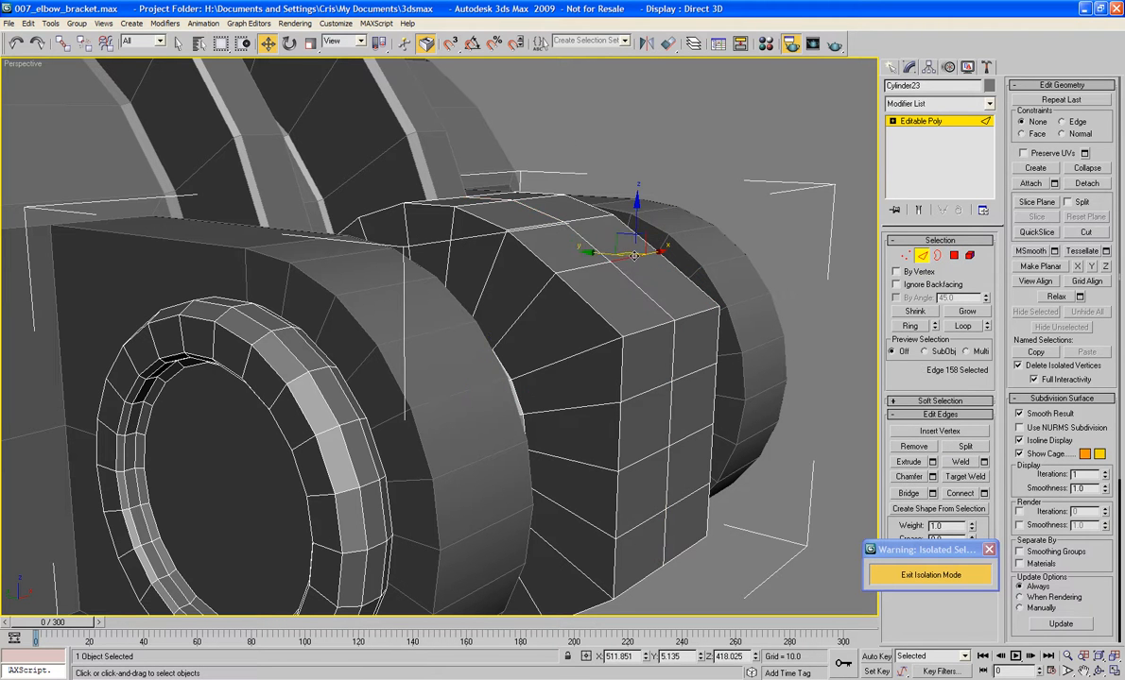
ctrl+click(571, 270)
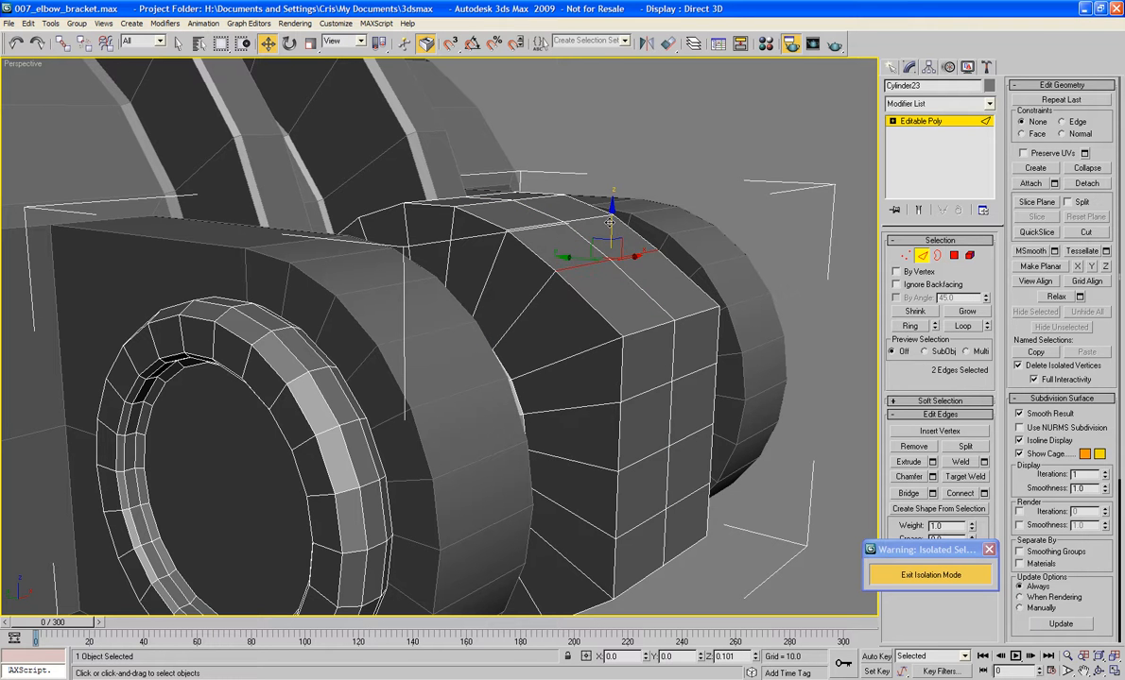
Select the two matching crosswise edges below the flat face, lower them about 0.19 along Z, and clear the selection
alt+middle_drag(642, 294, 592, 447)
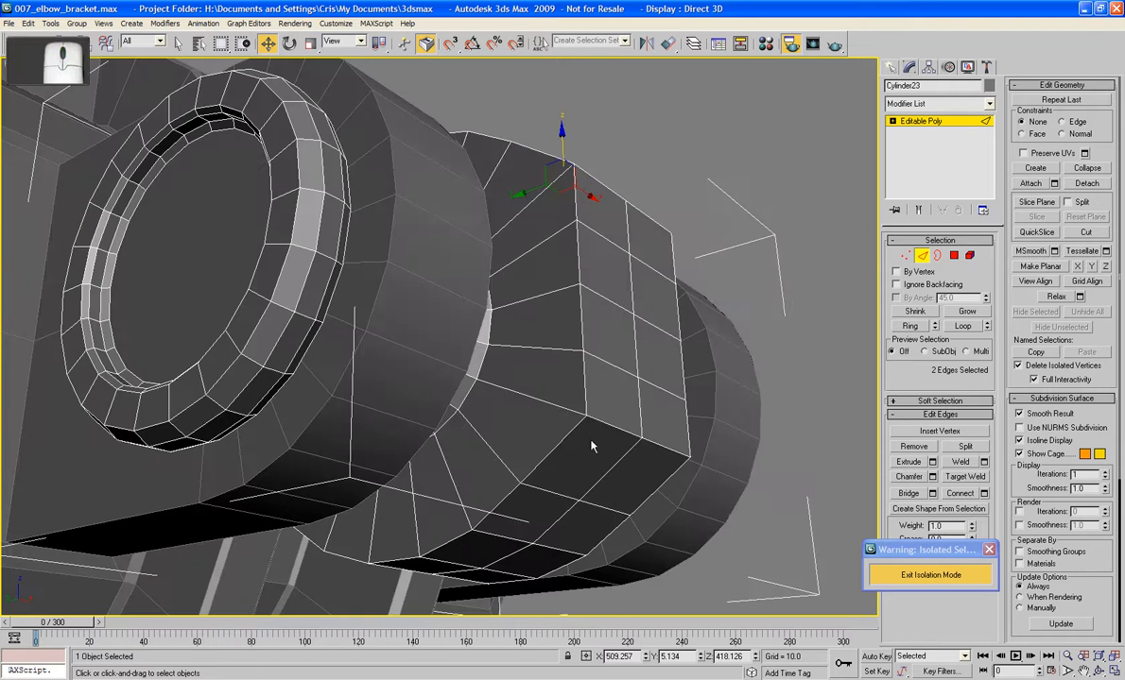
click(563, 503)
ctrl+click(596, 507)
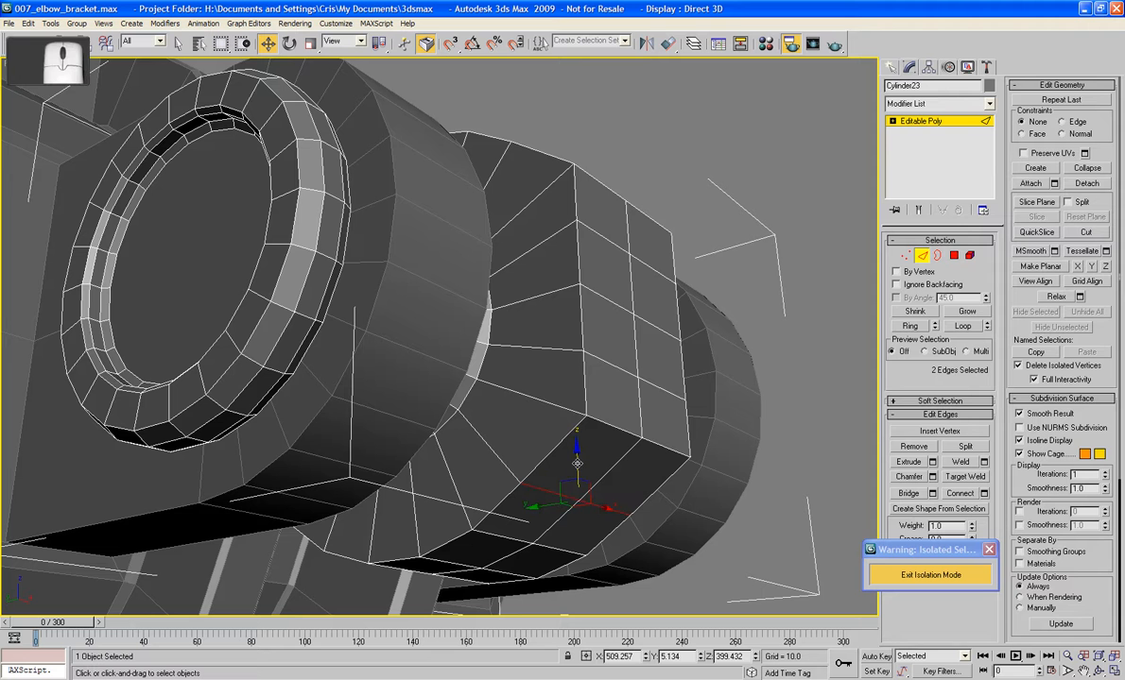
drag(577, 463, 580, 466)
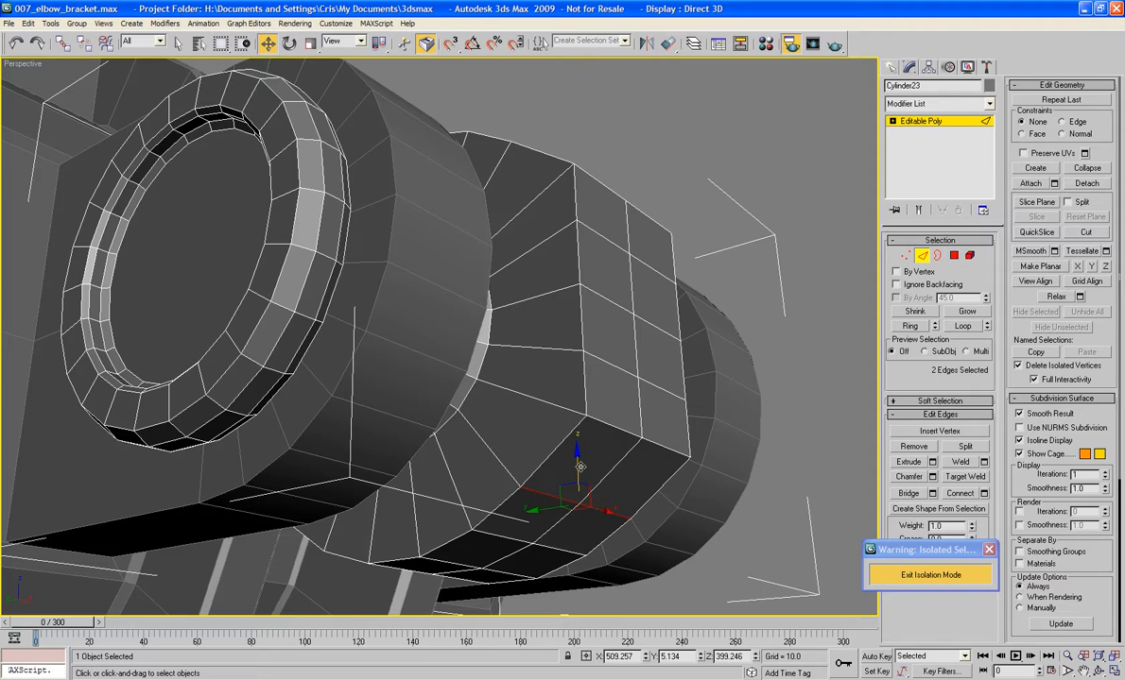
click(759, 207)
Examine the reshaped central disc and its flat face from several angles and distances
scroll(765, 222, down, 5)
alt+middle_drag(765, 222, 666, 254)
scroll(666, 257, down, 5)
alt+middle_drag(603, 230, 659, 271)
scroll(669, 261, up, 10)
scroll(687, 258, up, 3)
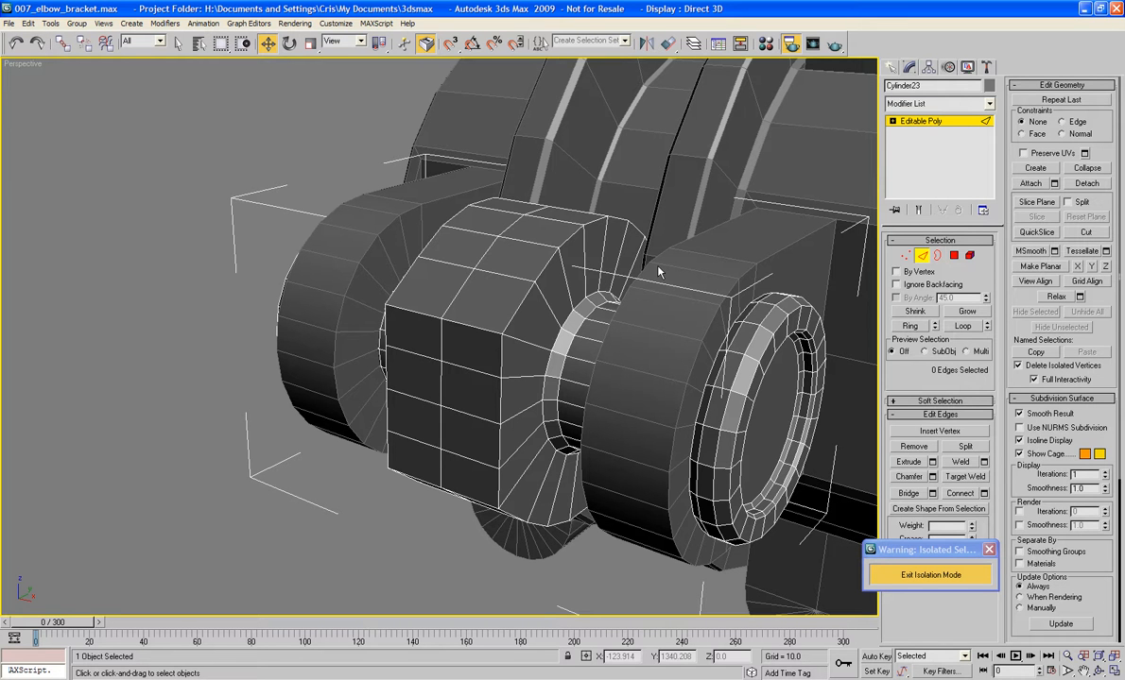
scroll(658, 271, down, 2)
alt+middle_drag(658, 271, 558, 326)
scroll(558, 326, up, 5)
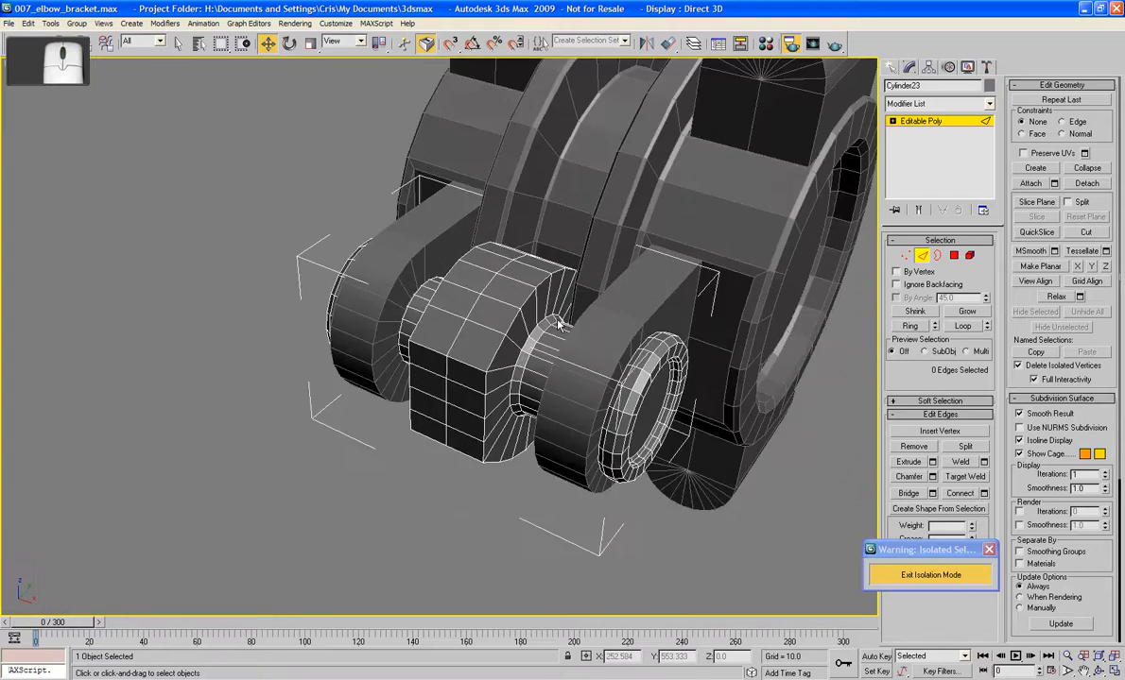
alt+middle_drag(638, 321, 636, 312)
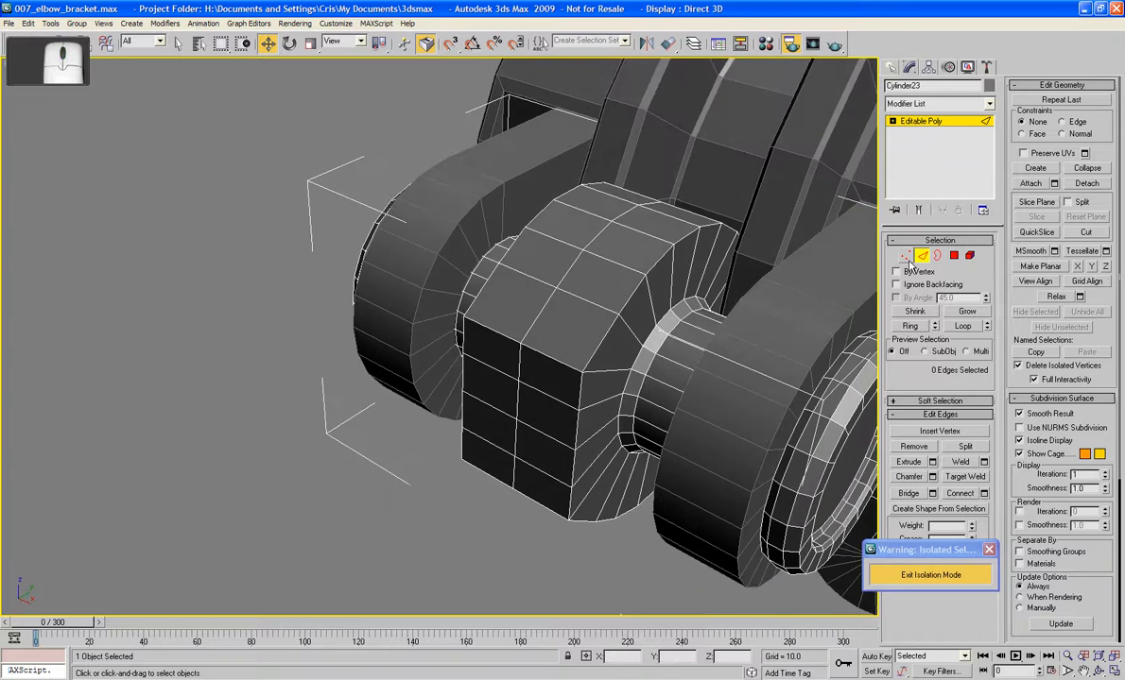
Create an AutoGrid cylinder with radius about 8.7 and 22 sides on the disc's flat face and convert it to Editable Poly
click(922, 120)
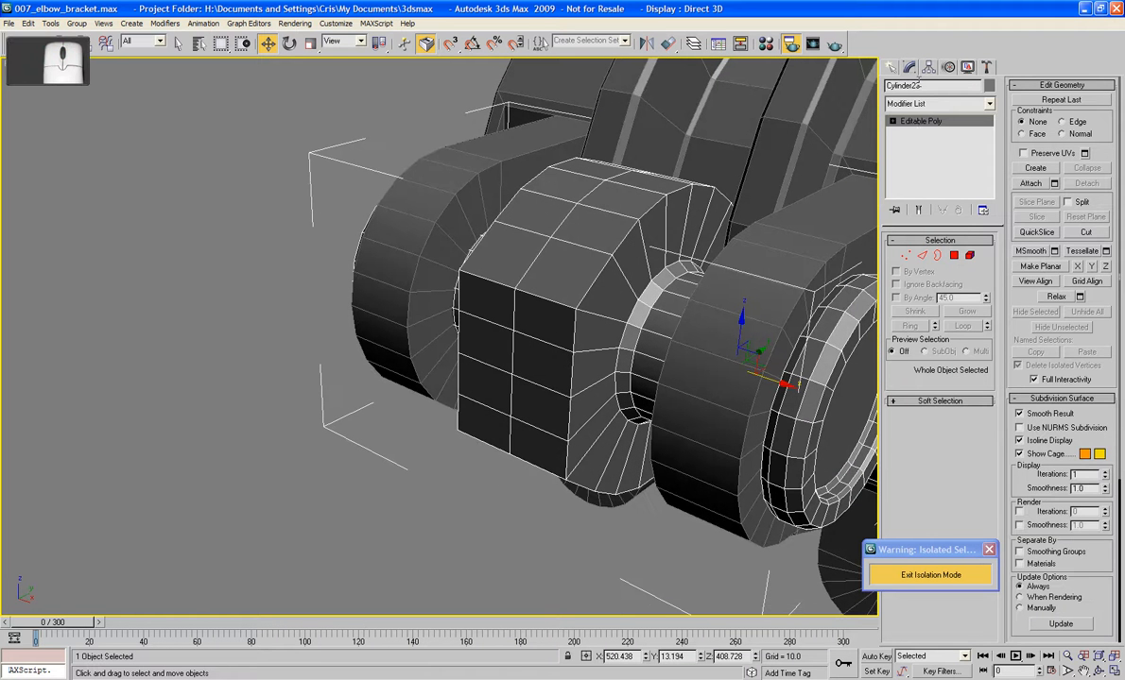
click(891, 67)
click(917, 182)
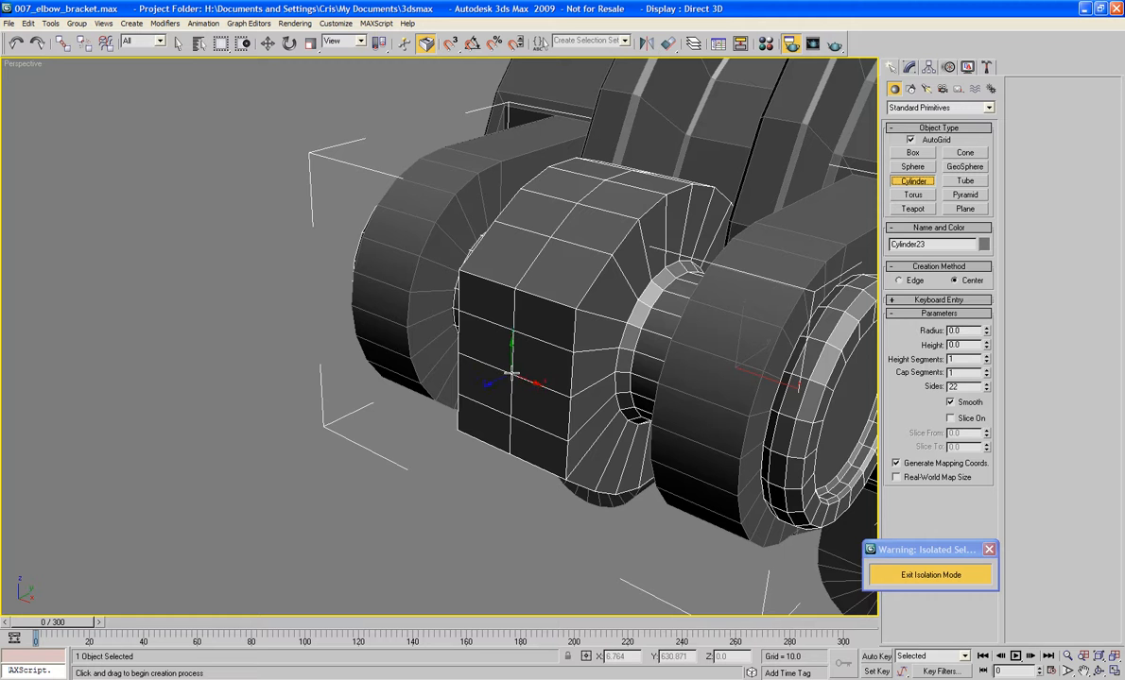
drag(510, 375, 520, 482)
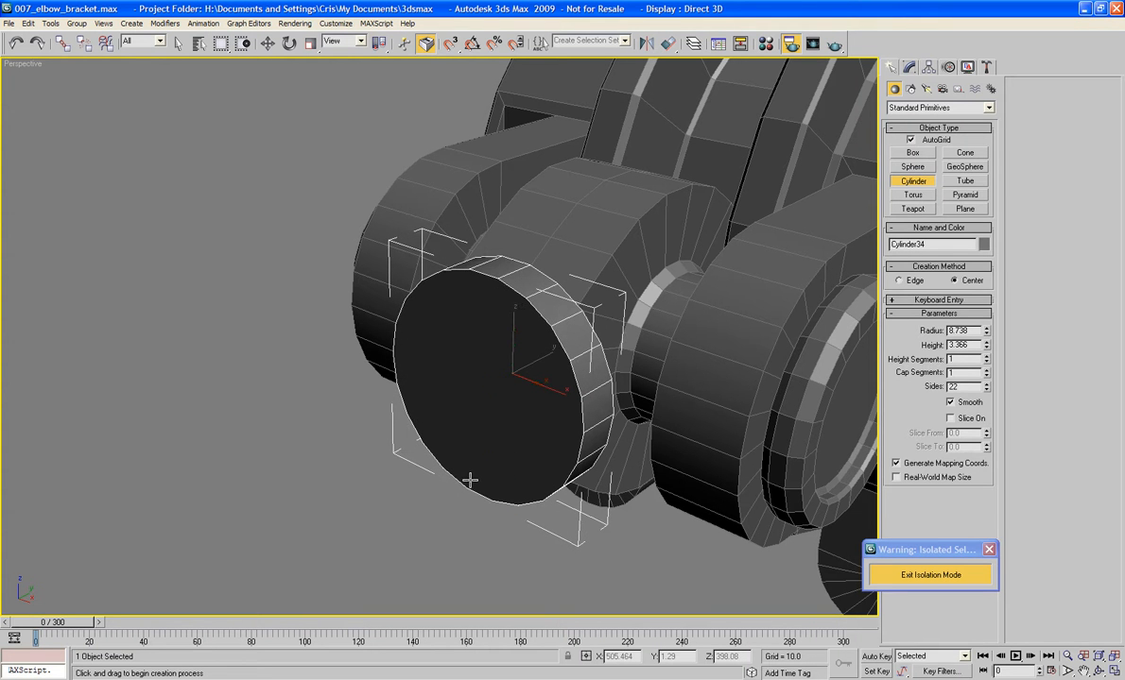
click(470, 480)
right_click(522, 373)
mouse_move(470, 497)
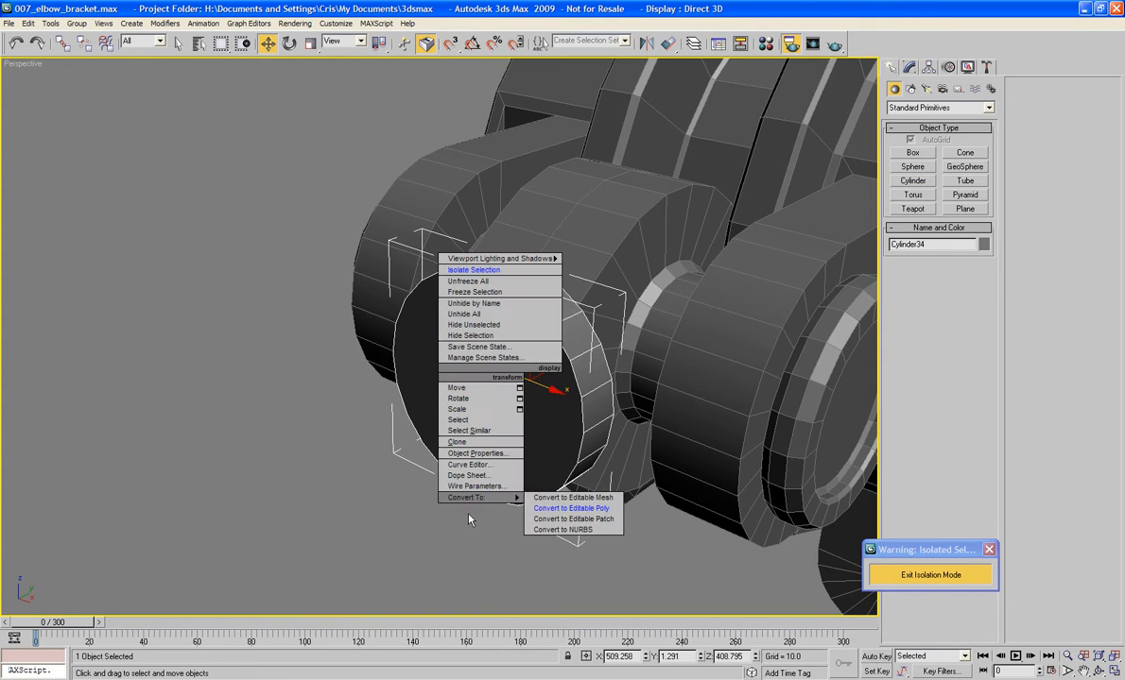
click(571, 508)
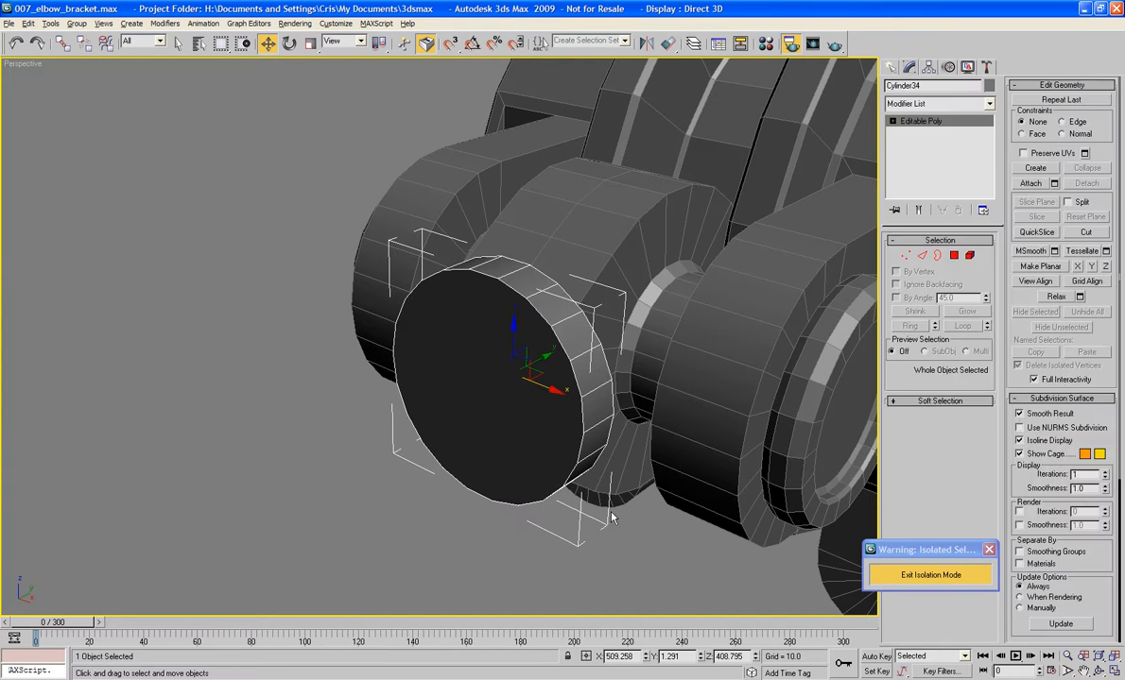
Select the new cylinder's outer cap polygon and bevel it outward in stages into a long sleeve with a wider rimmed end
alt+middle_drag(571, 508, 410, 322)
scroll(434, 441, up, 3)
scroll(440, 462, up, 2)
scroll(410, 321, down, 2)
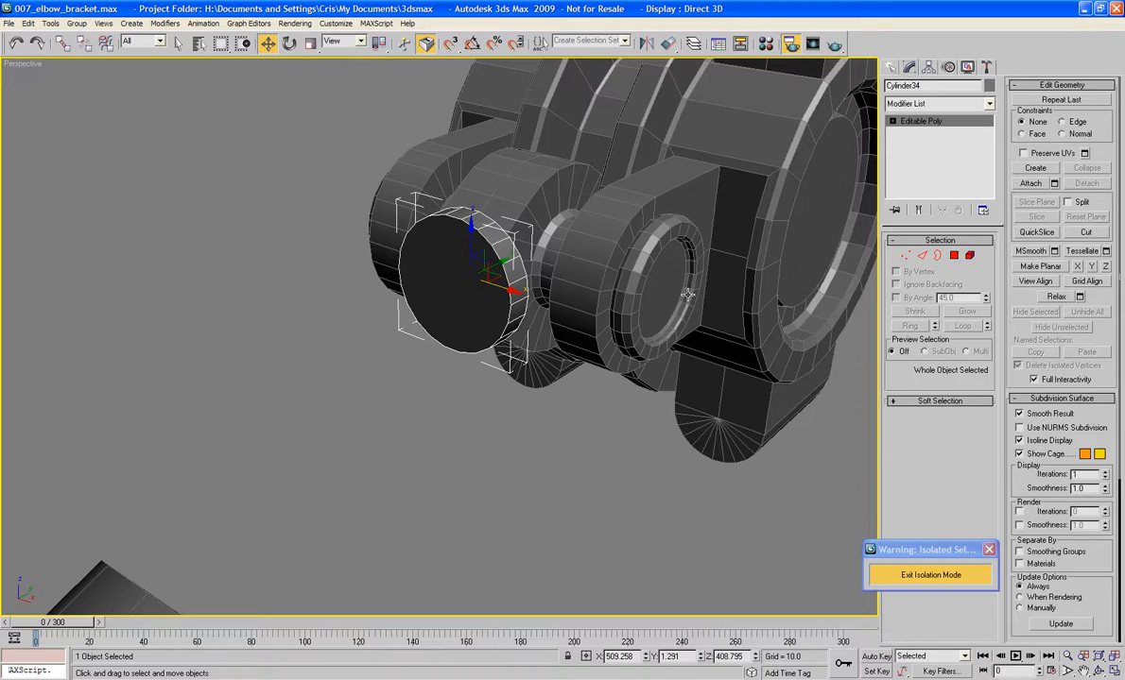
click(954, 256)
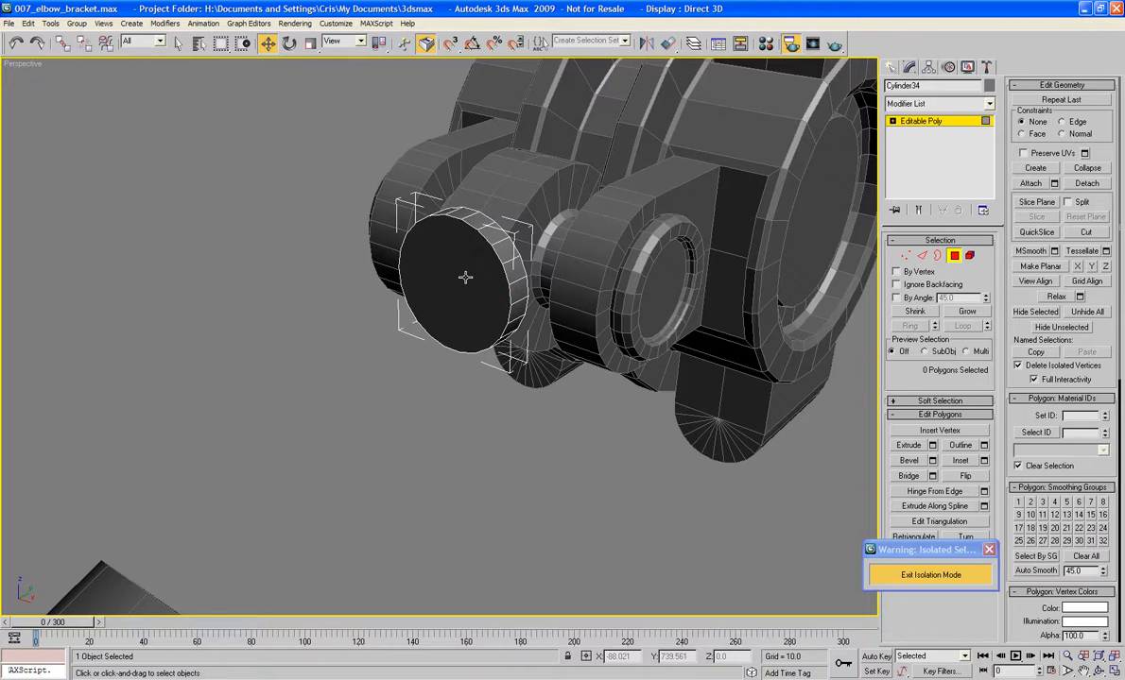
click(435, 262)
alt+middle_drag(444, 274, 456, 288)
click(909, 461)
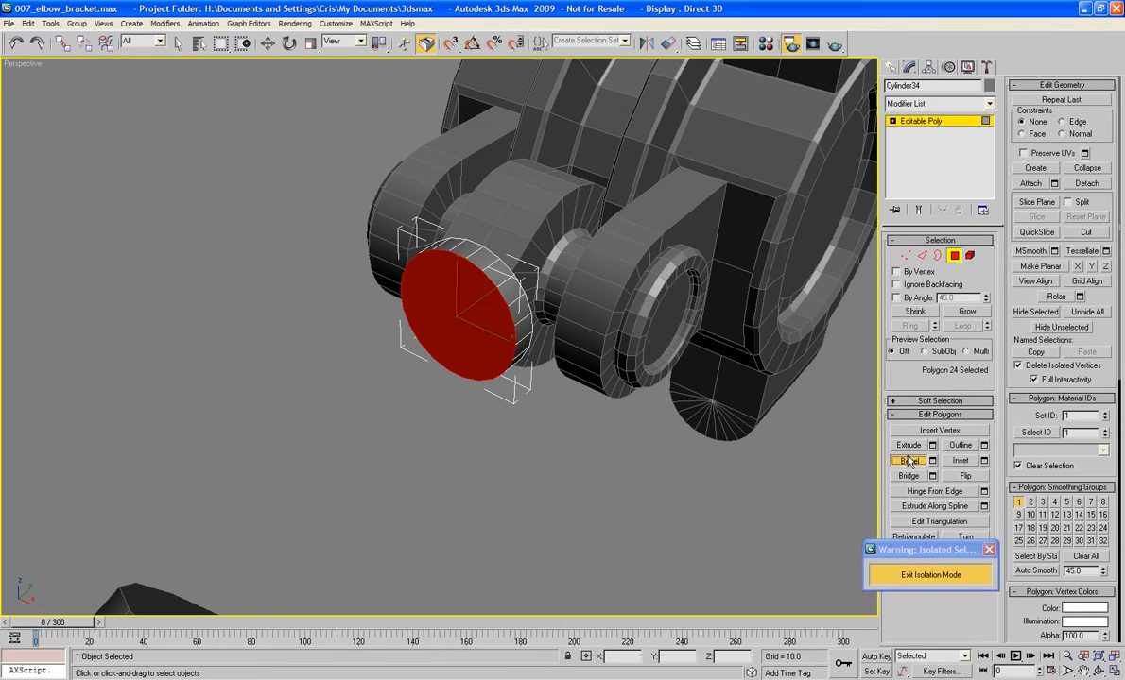
drag(484, 320, 361, 364)
alt+middle_drag(361, 365, 383, 431)
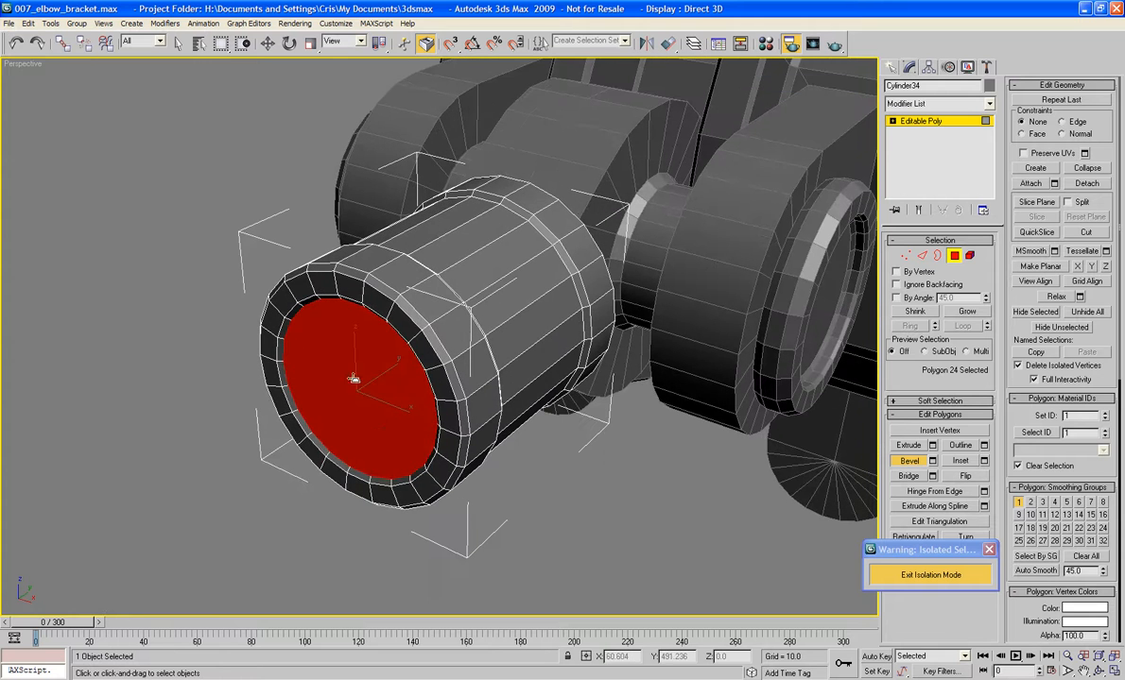
Bevel the cap deep into the sleeve to hollow it and pull it back out as a long, narrower shaft
drag(321, 367, 338, 397)
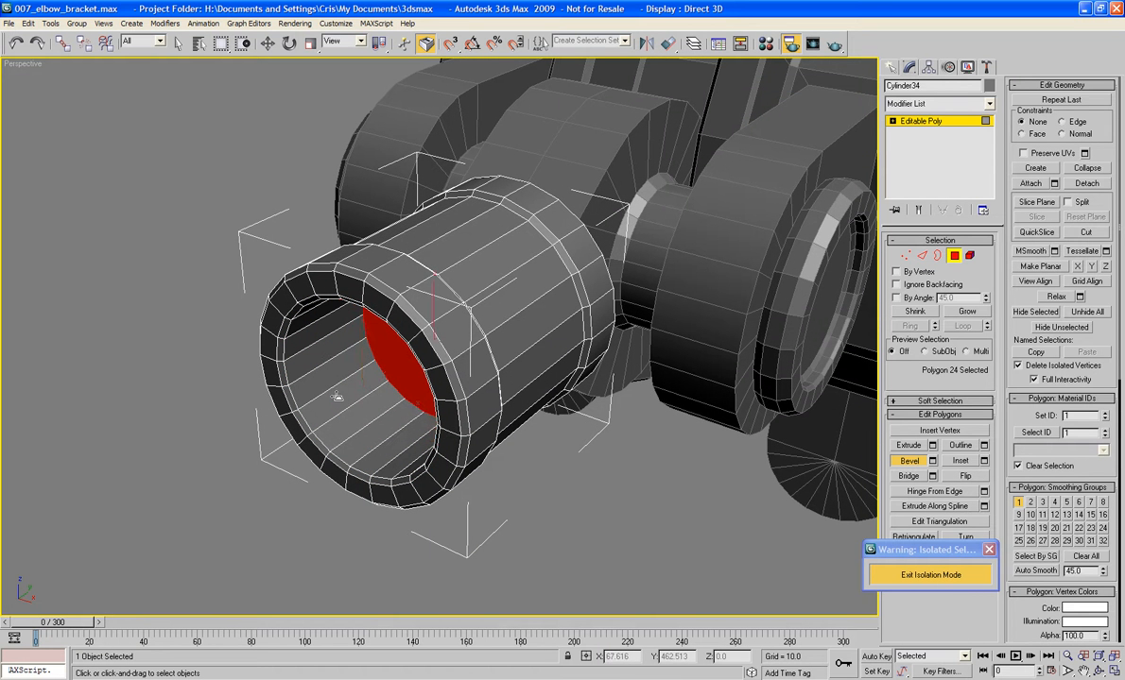
drag(380, 341, 350, 210)
alt+middle_drag(350, 210, 506, 335)
Bevel the shaft's end outward into a wider round collar and give the collar some thickness
drag(333, 415, 356, 424)
alt+middle_drag(356, 424, 409, 419)
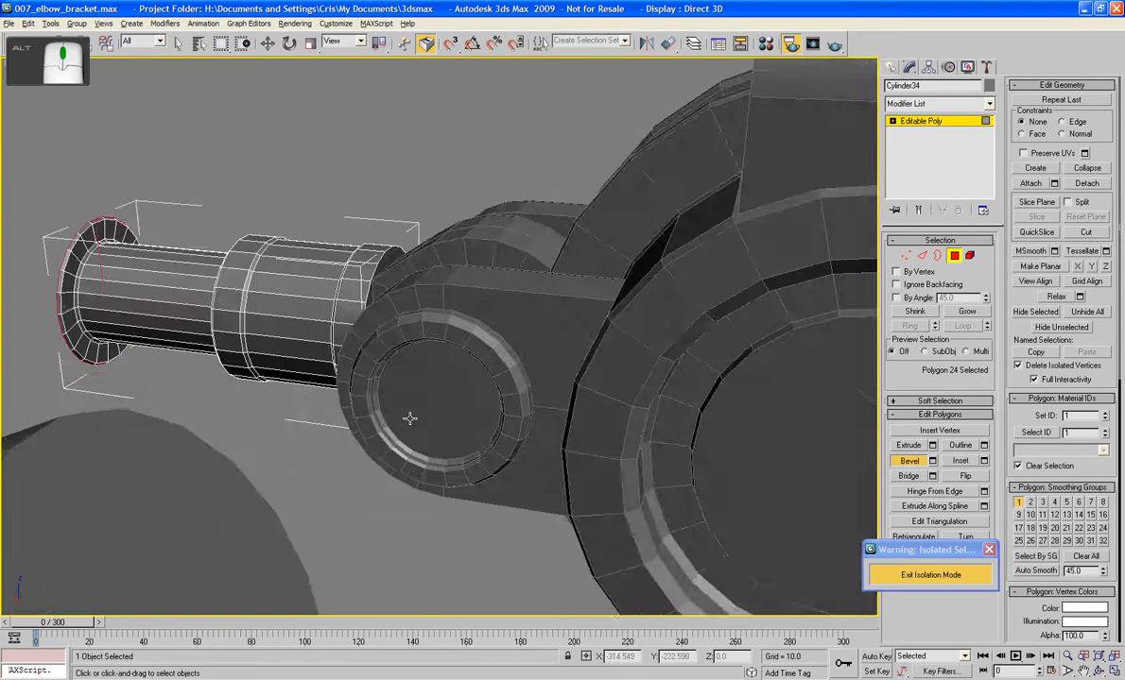
alt+middle_drag(240, 416, 469, 465)
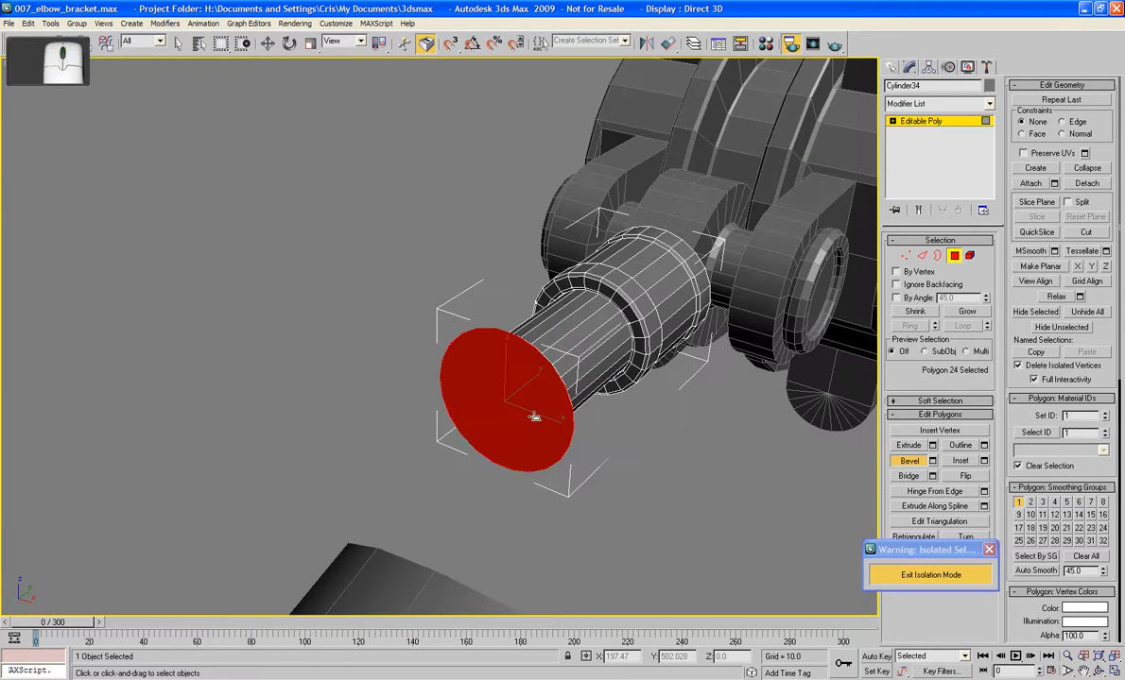
alt+middle_drag(534, 417, 527, 388)
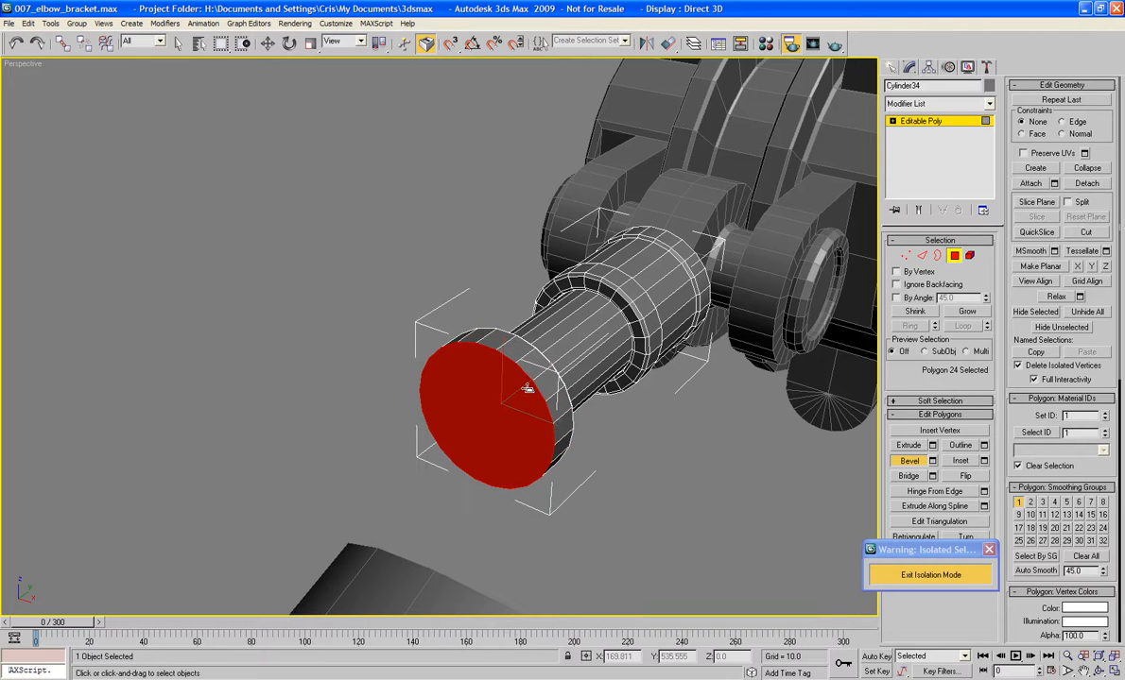
Bevel the collar's end face further outward into a much larger, thin disc
mouse_move(527, 389)
mouse_down()
mouse_move(510, 414)
mouse_move(511, 381)
mouse_move(510, 394)
mouse_up()
click(513, 385)
click(512, 381)
click(512, 382)
click(509, 389)
click(510, 396)
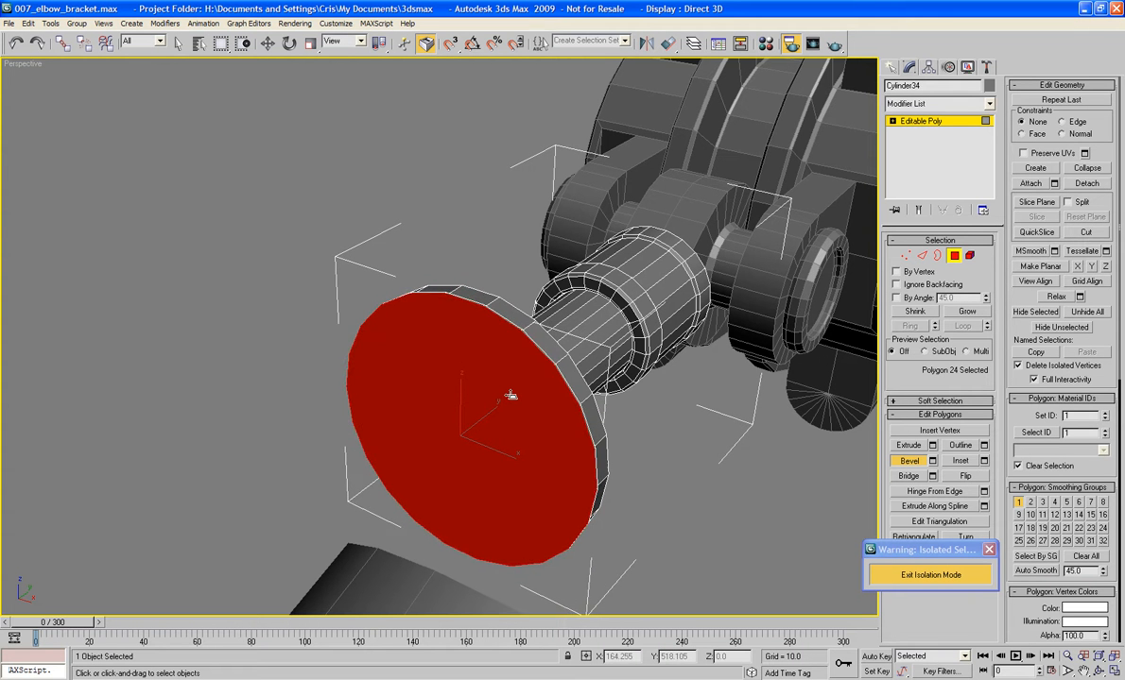
Undo the last bevels and rework the large disc's face with a beveled rim and a recessed centre, clearing the polygon selection
key(ctrl+z)
key(ctrl+z)
key(ctrl+z)
key(ctrl+z)
key(ctrl+z)
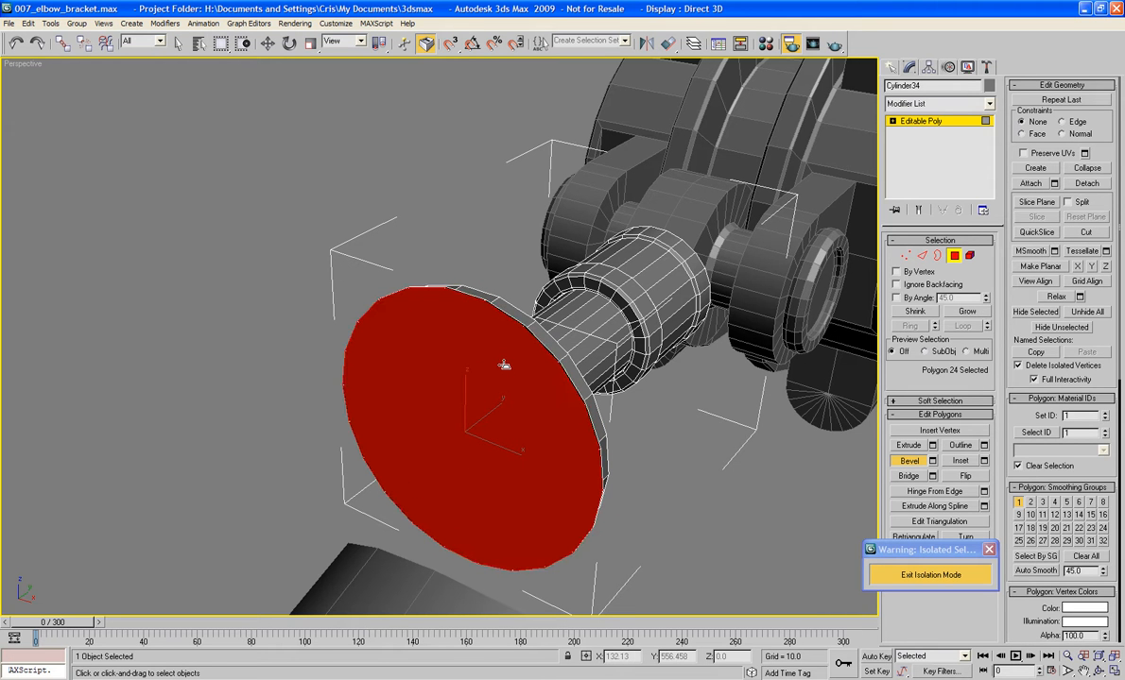
drag(503, 364, 511, 390)
click(505, 365)
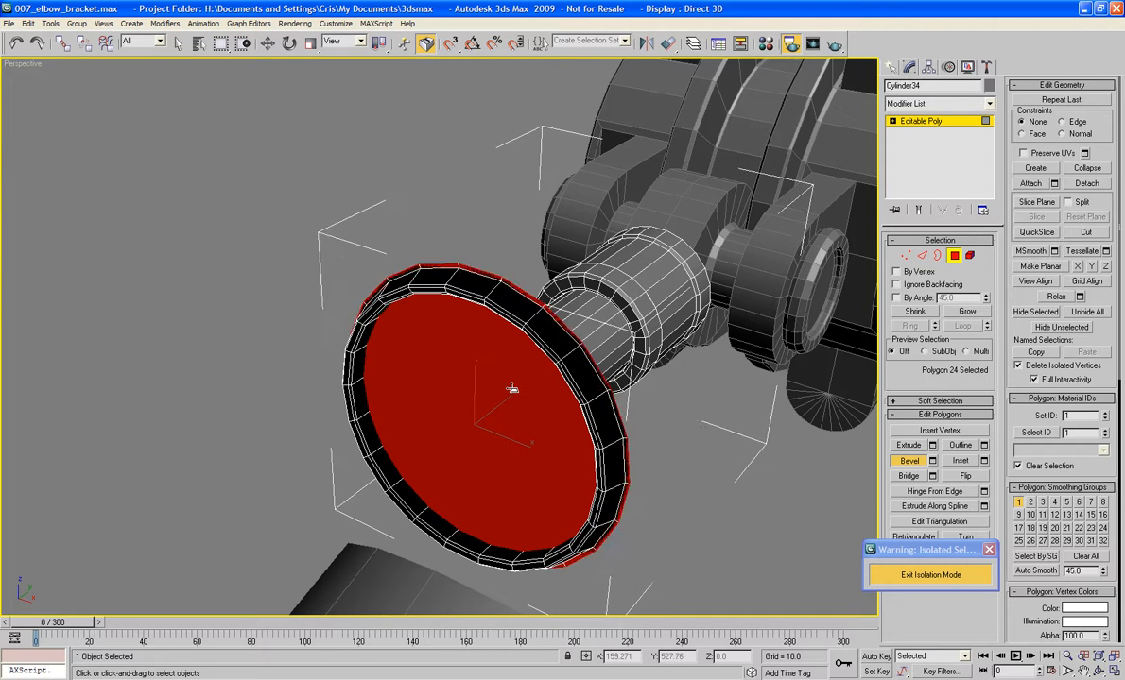
click(512, 385)
click(747, 468)
Examine the beveled shaft and disc beside the bracket from several angles, leaving polygon editing and deselecting the part
alt+middle_drag(747, 467, 705, 459)
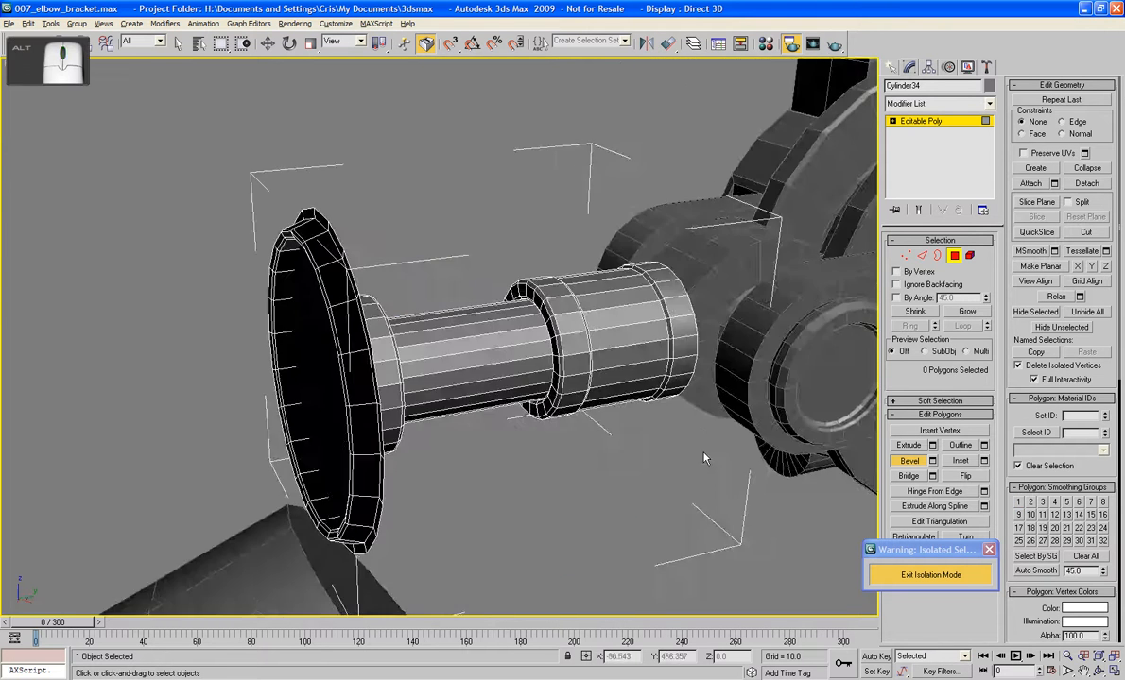
scroll(705, 459, down, 6)
alt+middle_drag(476, 434, 422, 489)
scroll(408, 426, up, 4)
middle_drag(398, 531, 382, 486)
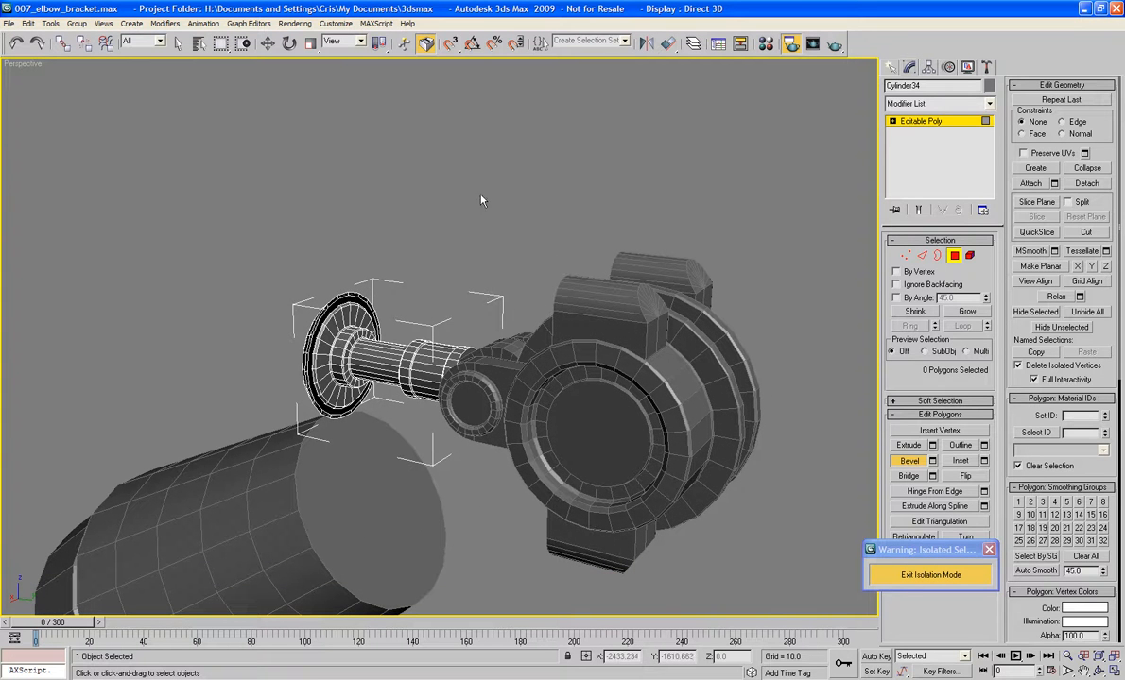
click(956, 258)
click(602, 222)
alt+middle_drag(596, 225, 474, 253)
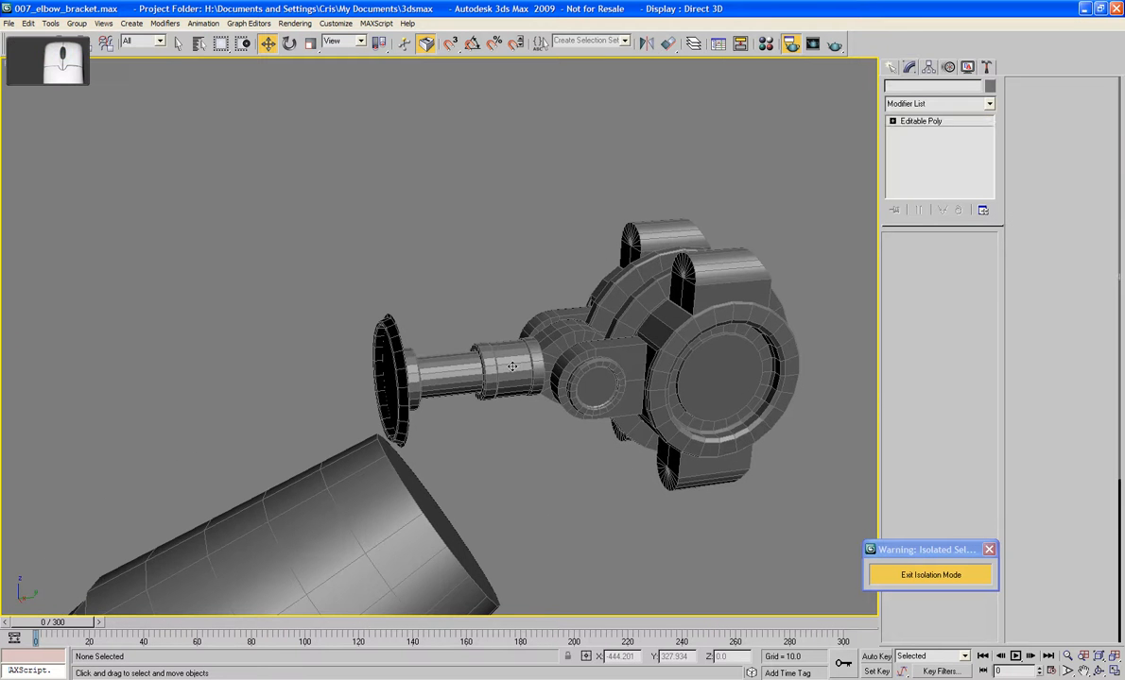
Select the pin with its central disc together with the new shaft part, isolate both, and clear the selection
click(511, 367)
alt+middle_drag(512, 367, 548, 392)
scroll(554, 398, up, 3)
click(562, 368)
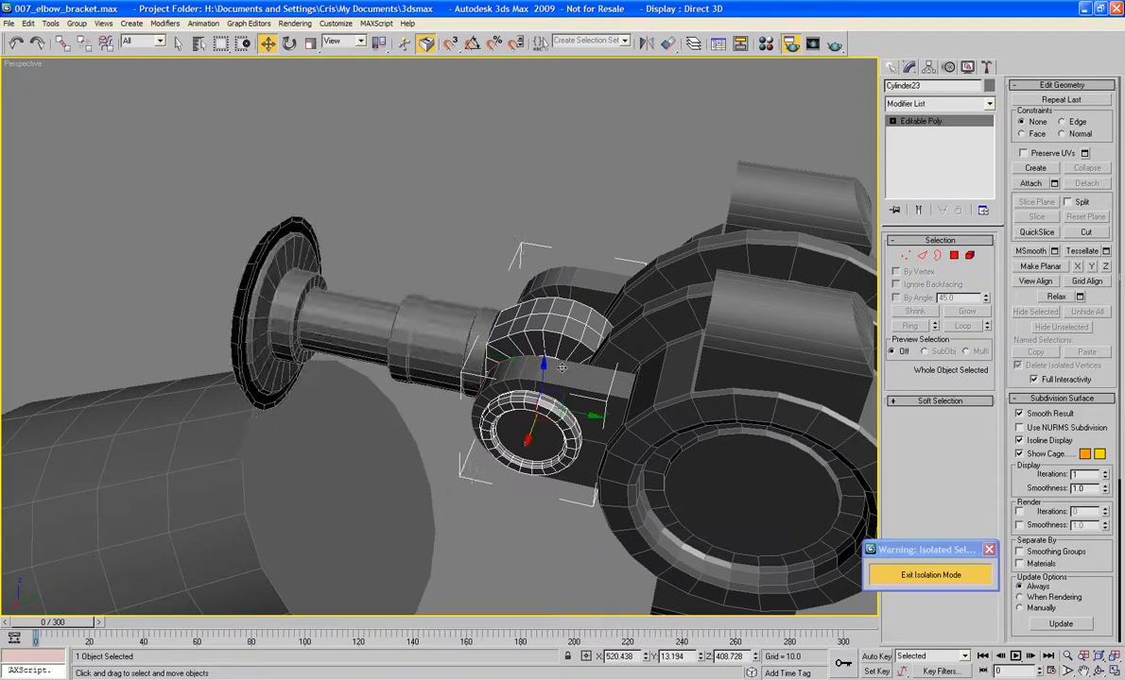
ctrl+click(445, 345)
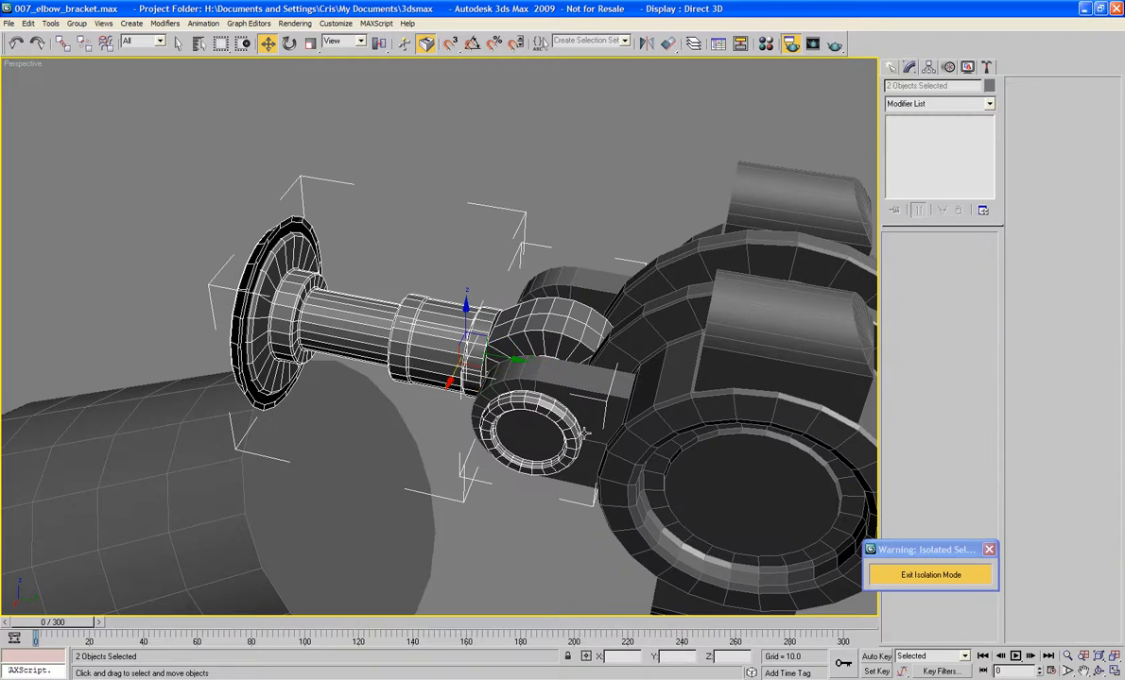
right_click(416, 340)
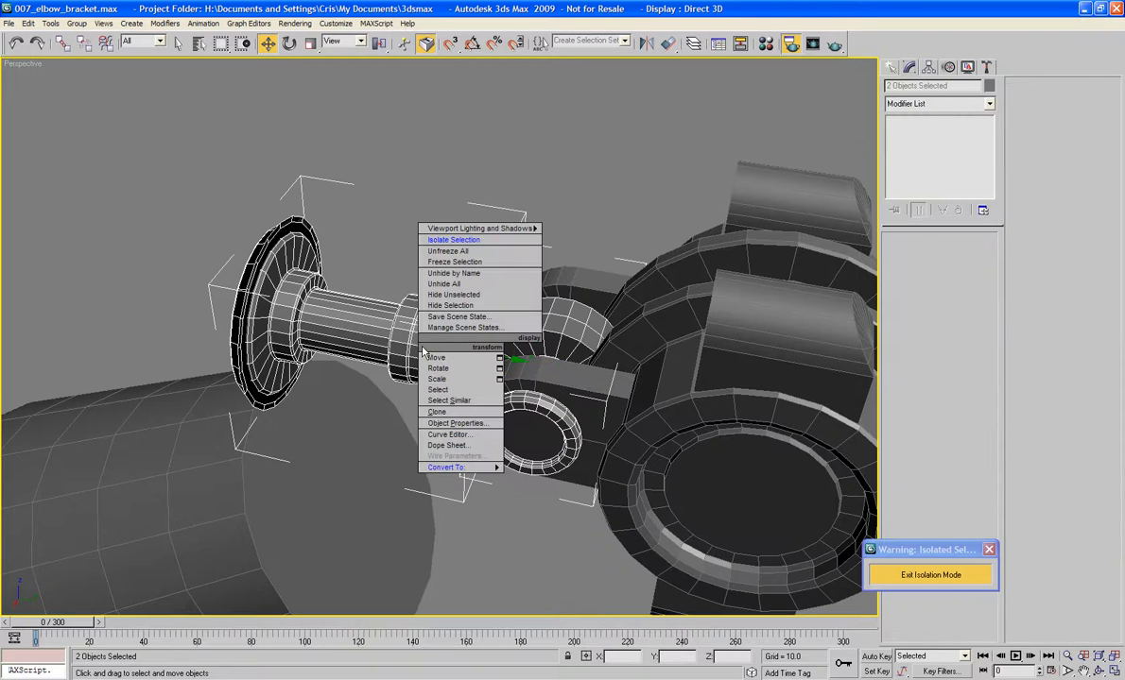
click(455, 240)
click(713, 242)
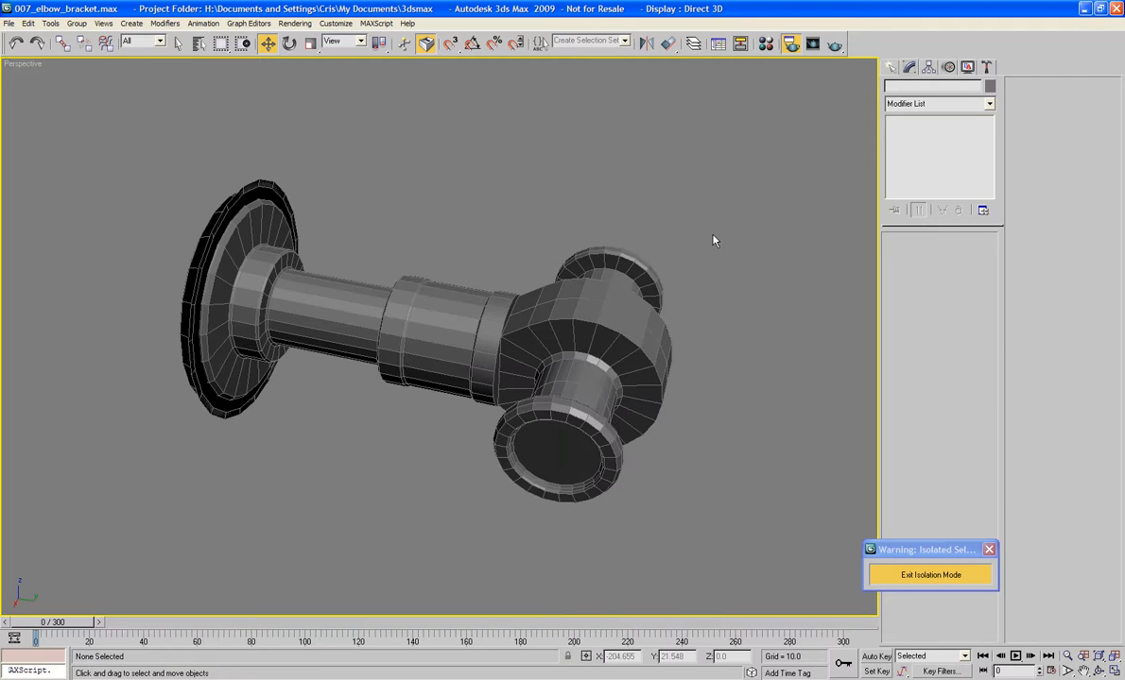
In wireframe display, select the eight polygons of the pin's flat face, delete them, and leave polygon editing
click(551, 294)
mouse_move(551, 294)
alt+middle_down()
mouse_move(463, 321)
mouse_move(431, 317)
mouse_move(472, 236)
mouse_move(675, 344)
alt+middle_up()
alt+scroll(537, 302, up, 10)
key(F3)
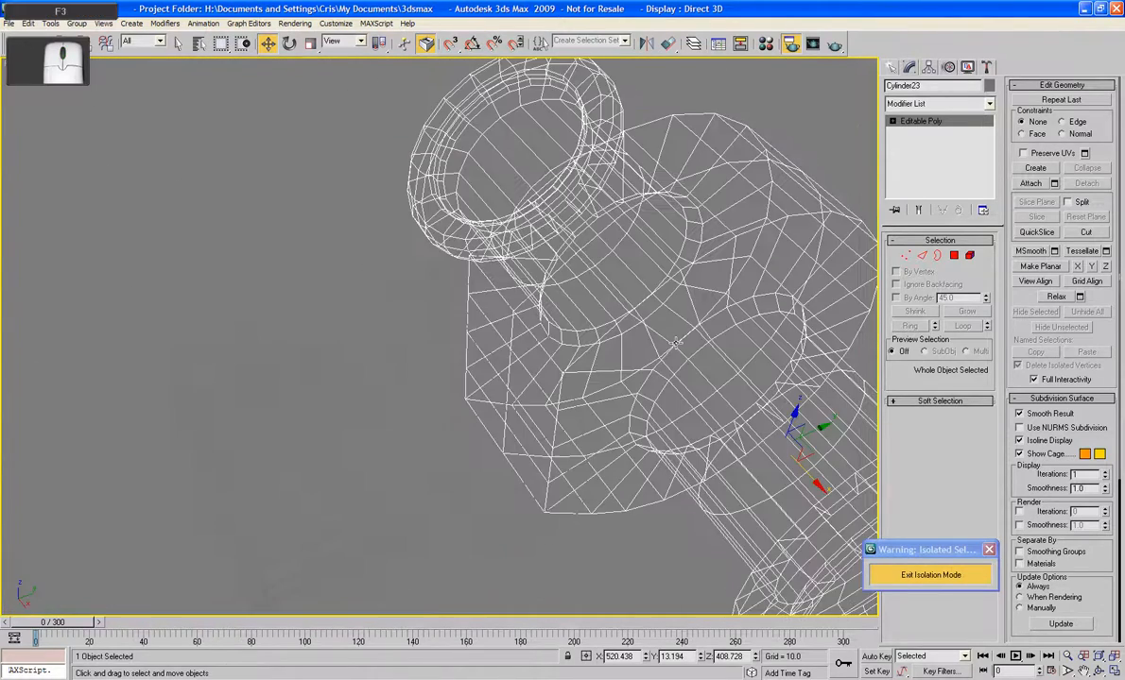
alt+middle_drag(603, 356, 623, 351)
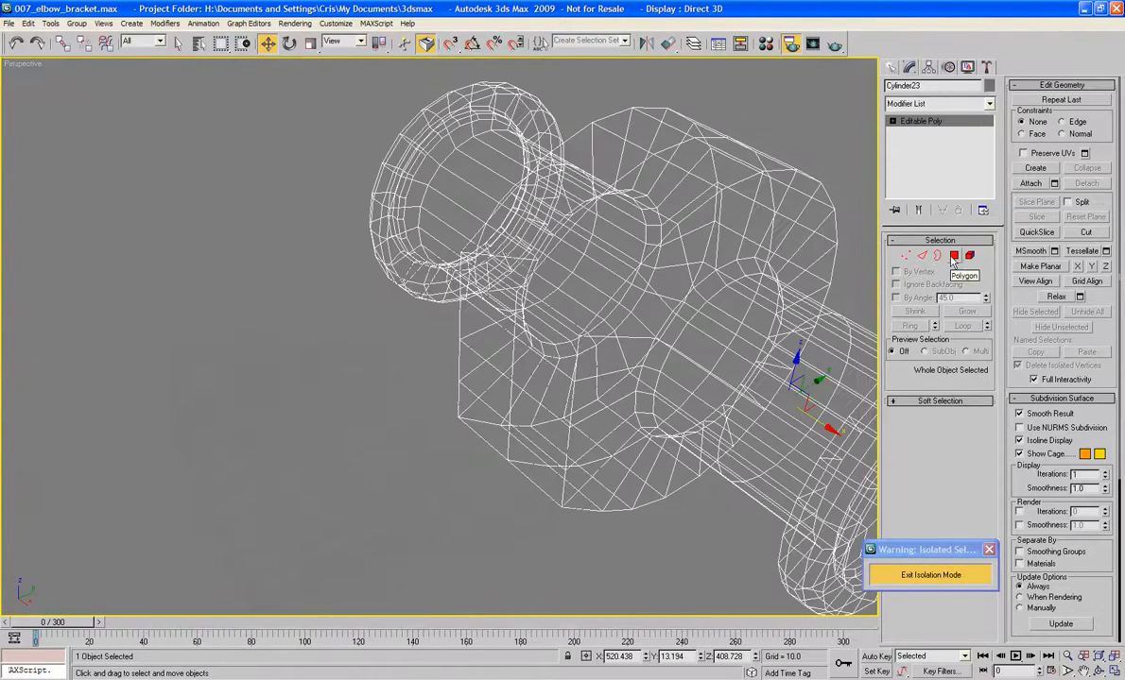
click(954, 255)
click(492, 427)
ctrl+click(529, 453)
ctrl+click(510, 397)
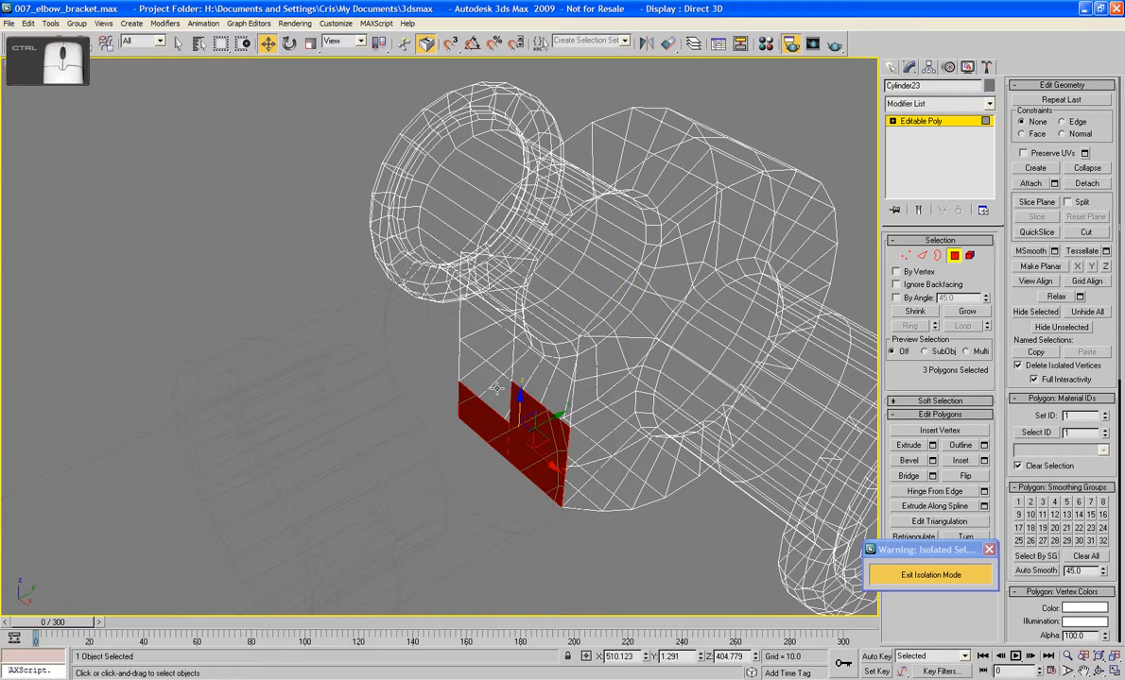
ctrl+click(477, 355)
ctrl+click(482, 322)
ctrl+click(531, 361)
ctrl+click(522, 316)
ctrl+click(498, 305)
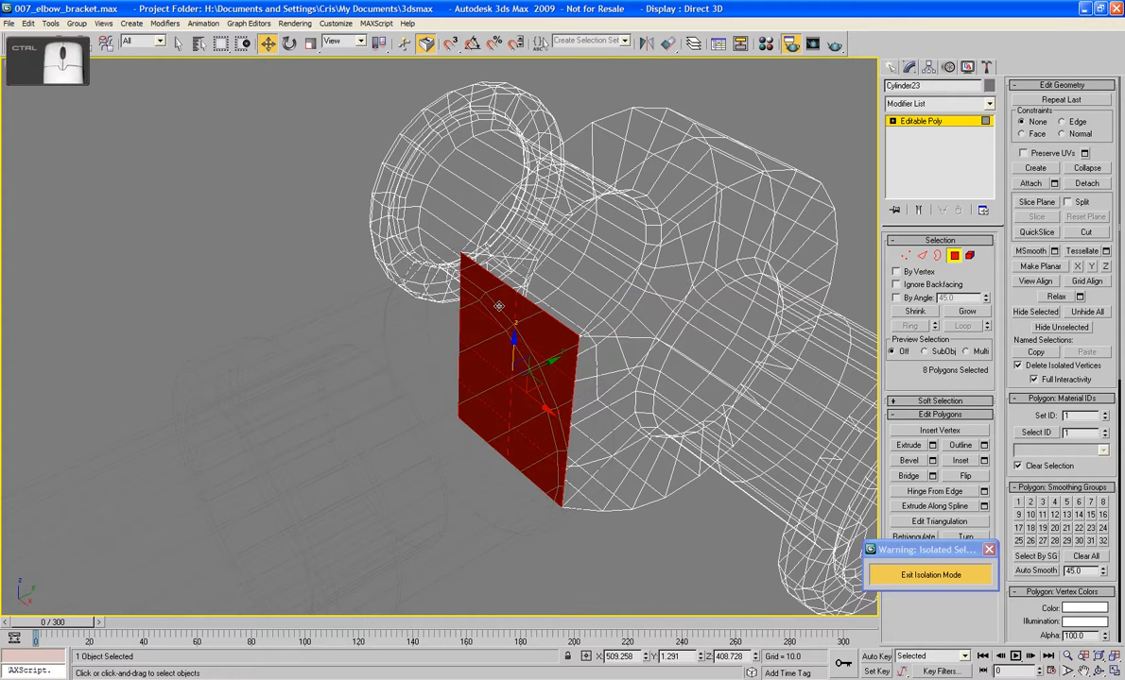
key(Delete)
key(4)
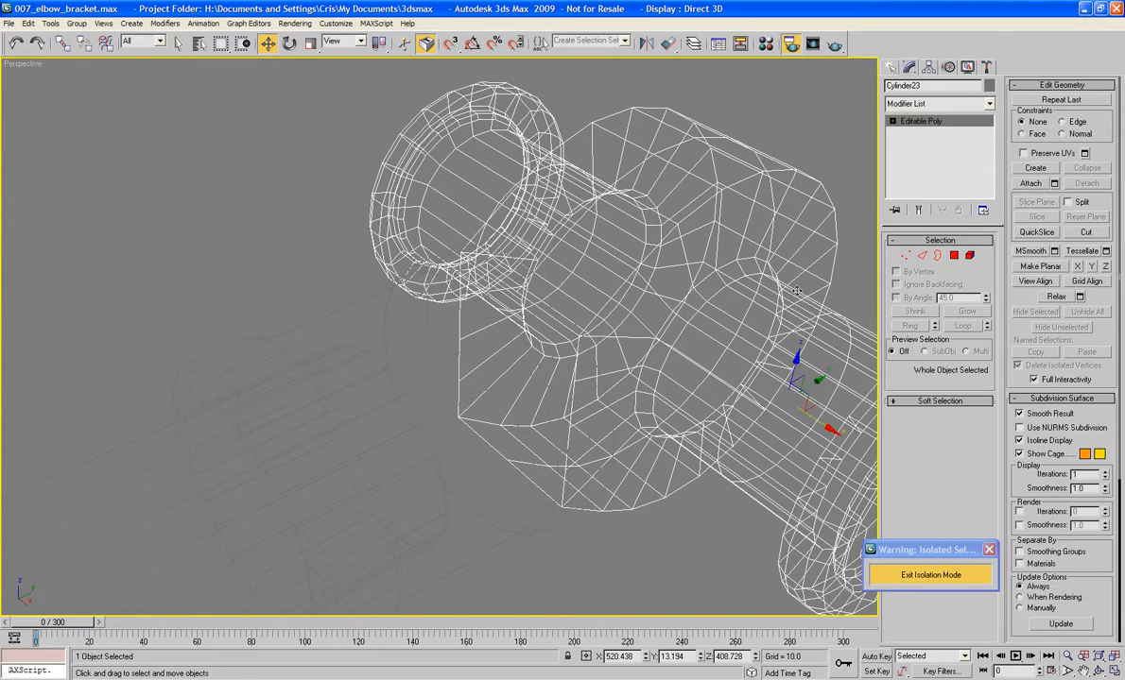
Return to shaded display, delete the shaft part's cap polygon facing the pin's open side, and leave polygon editing
mouse_move(614, 302)
alt+middle_down()
mouse_move(613, 324)
mouse_move(406, 329)
alt+middle_up()
key(F3)
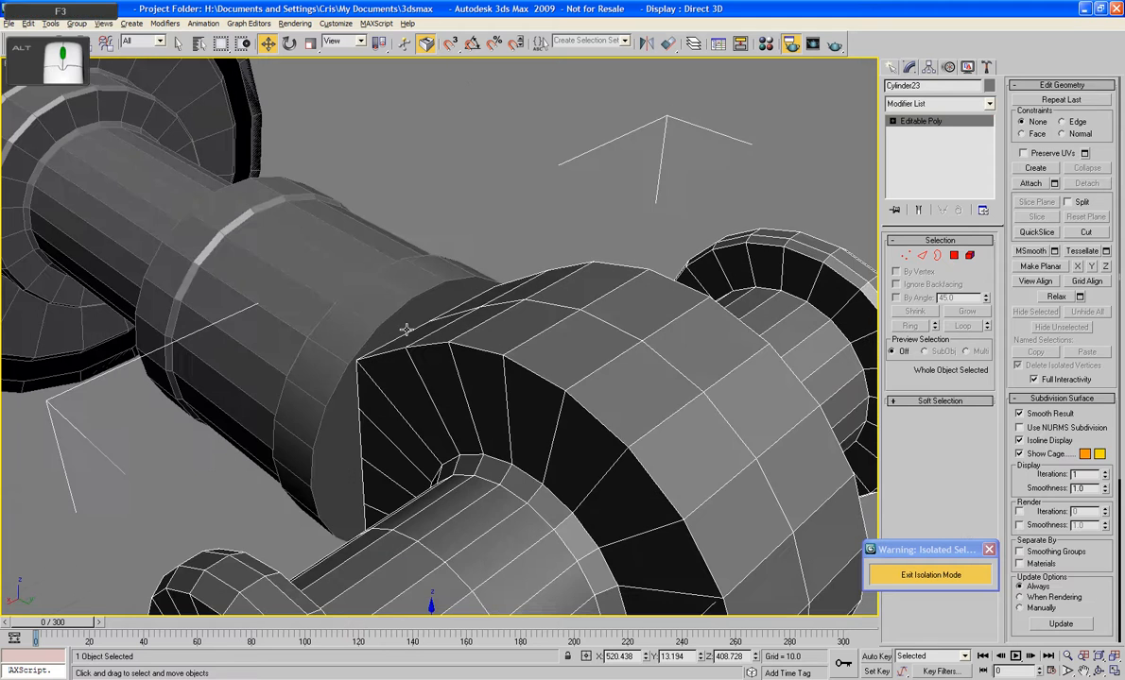
click(323, 410)
key(4)
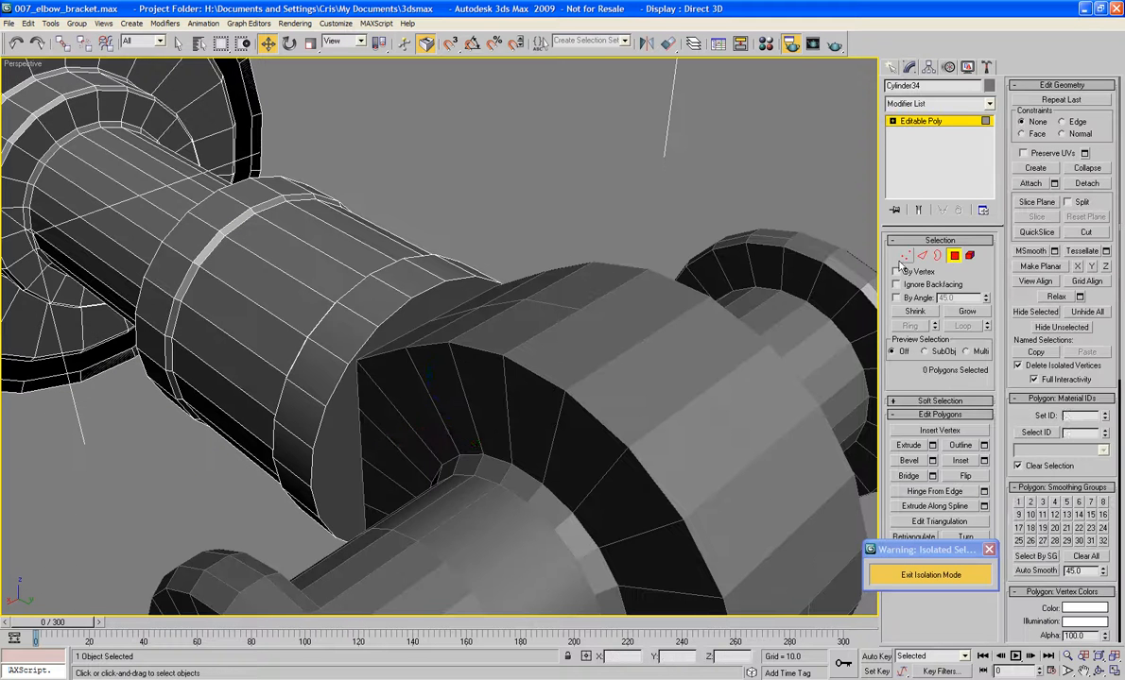
click(318, 437)
key(Delete)
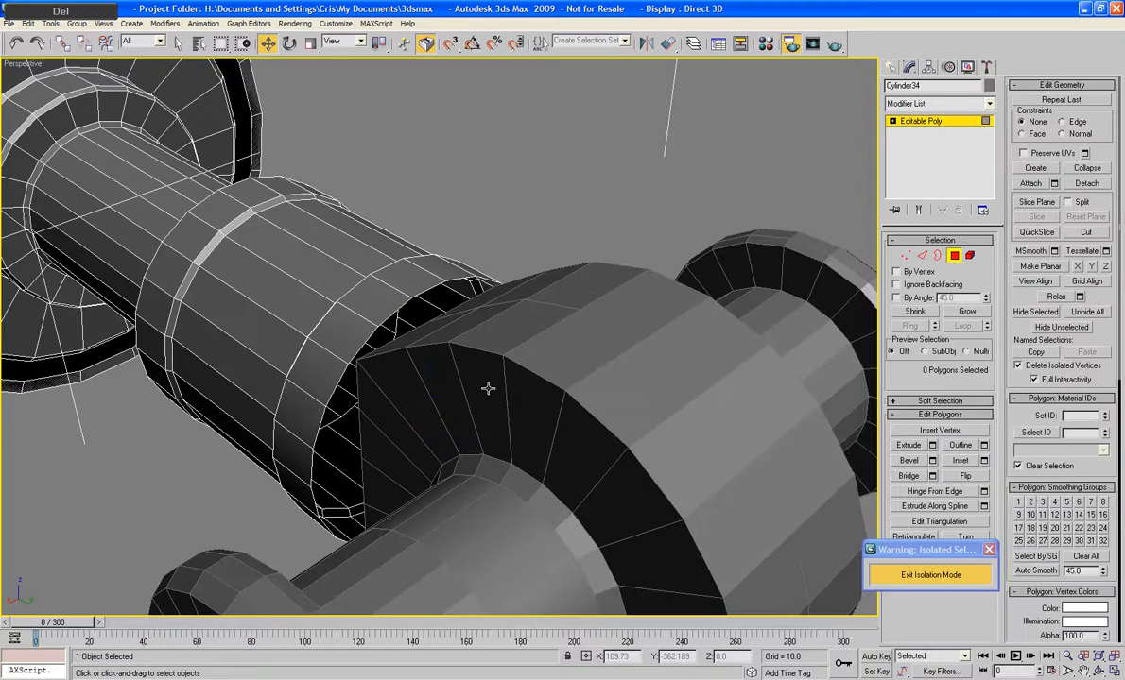
alt+middle_drag(453, 361, 489, 414)
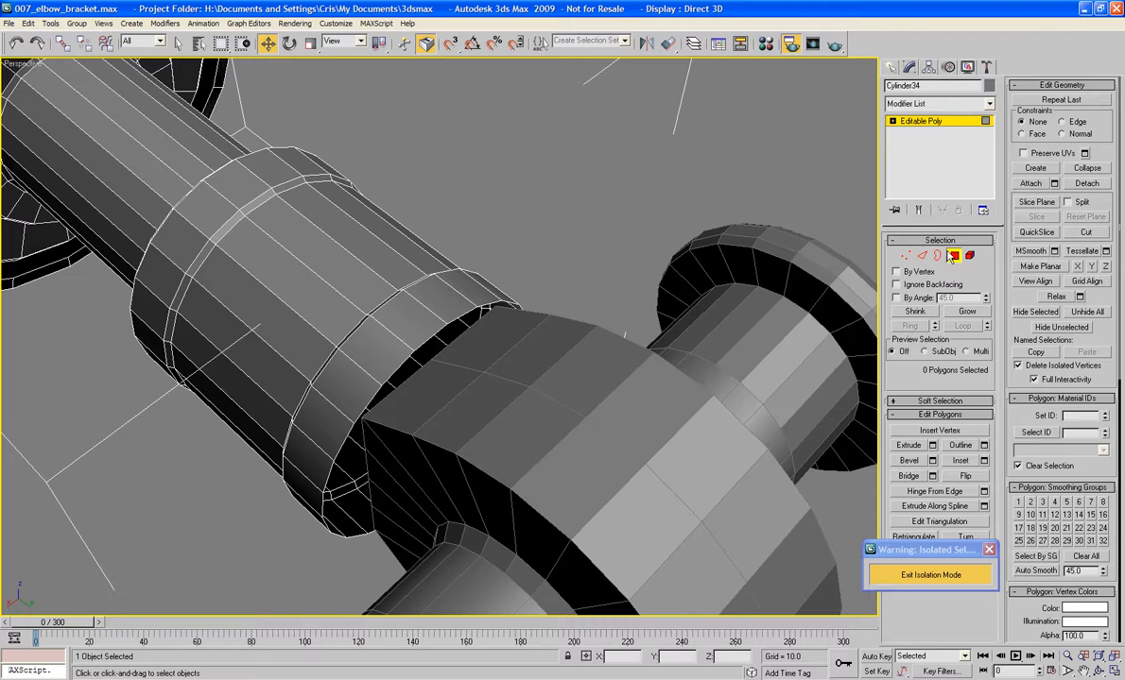
click(953, 258)
Attach the shaft part to the pin object and switch the combined mesh to edge editing
click(634, 438)
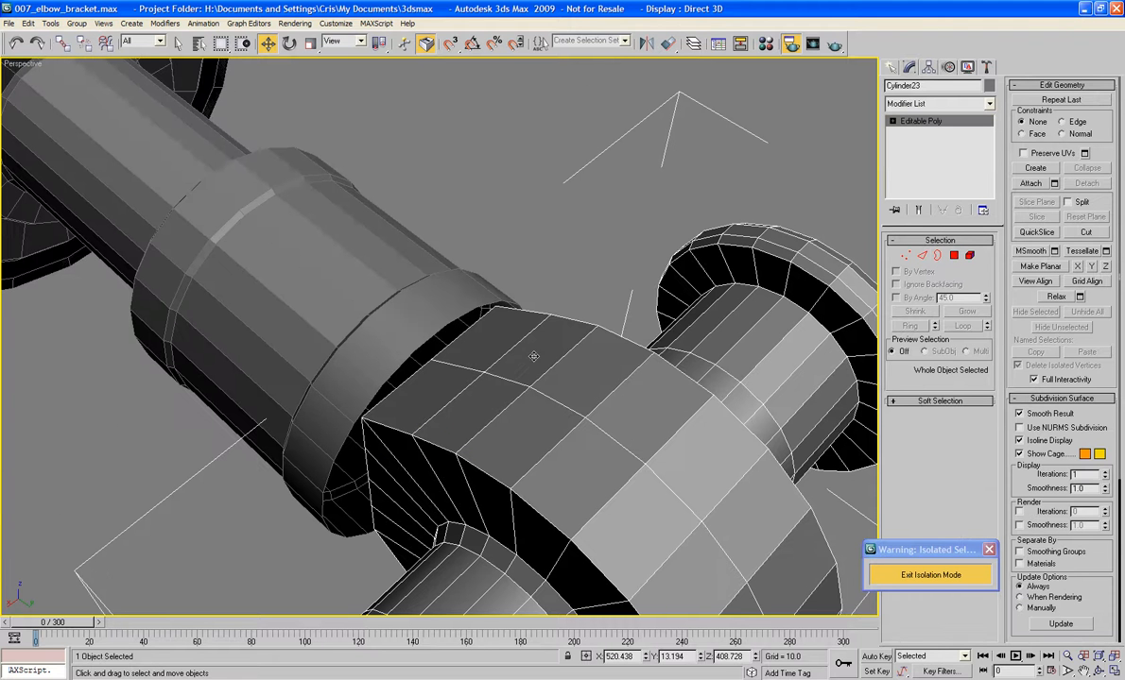
click(1031, 183)
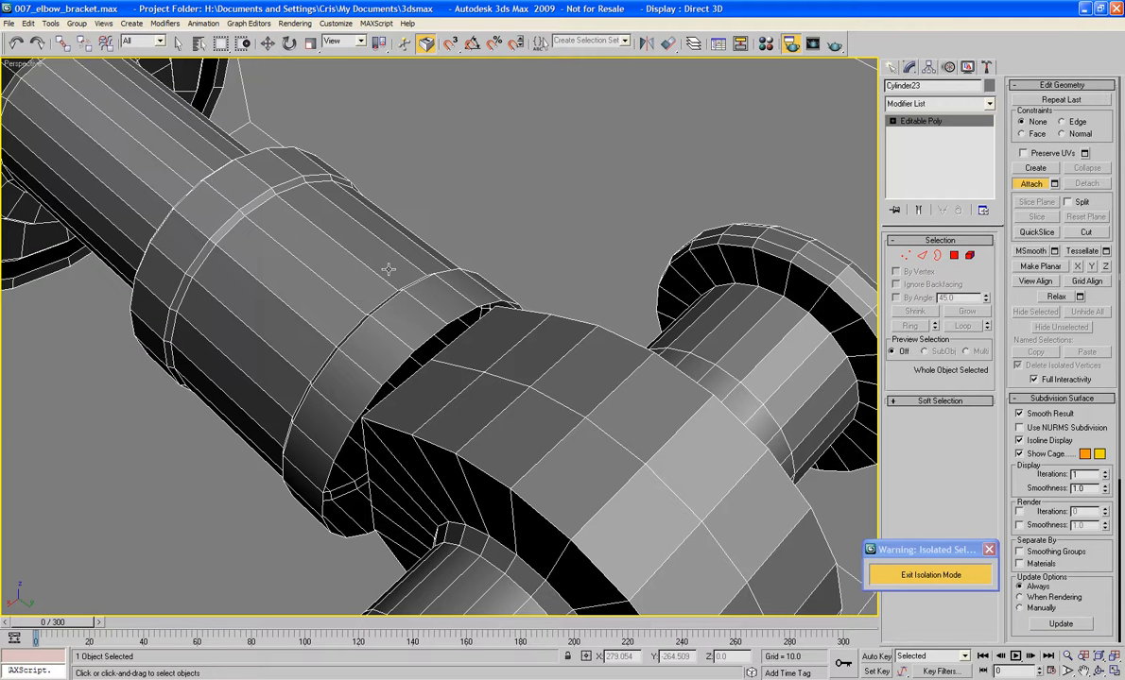
alt+middle_drag(686, 382, 297, 335)
click(925, 256)
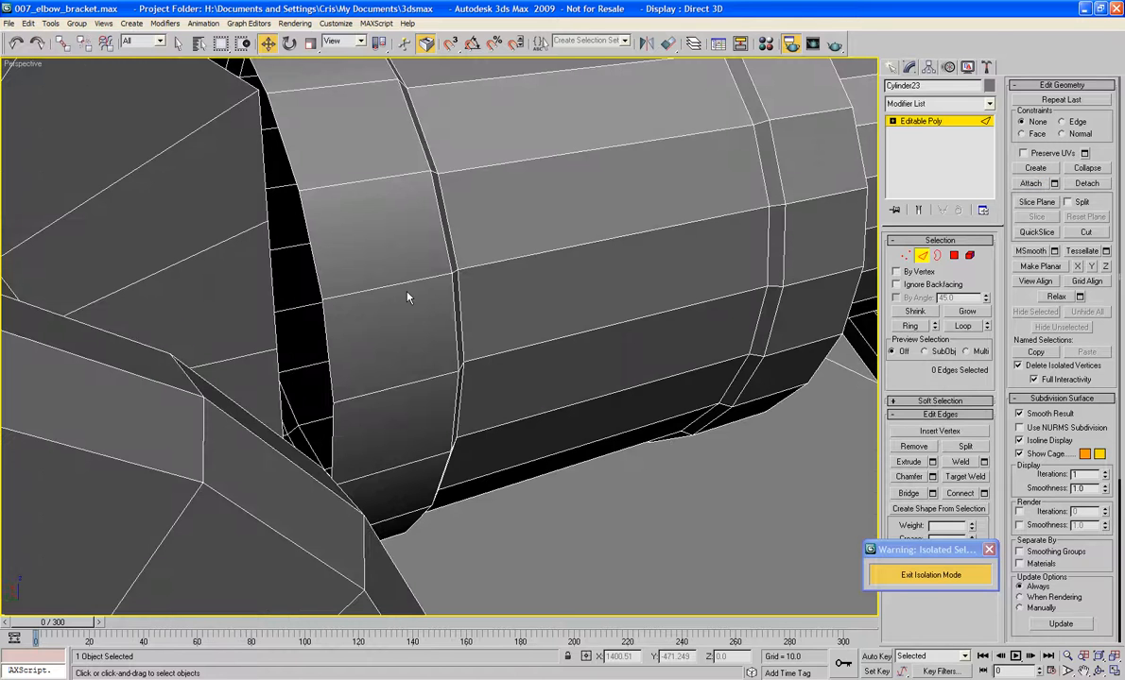
Select the two pairs of facing open edges on one side of the gap between shaft and pin, and bridge them
click(275, 307)
ctrl+click(325, 337)
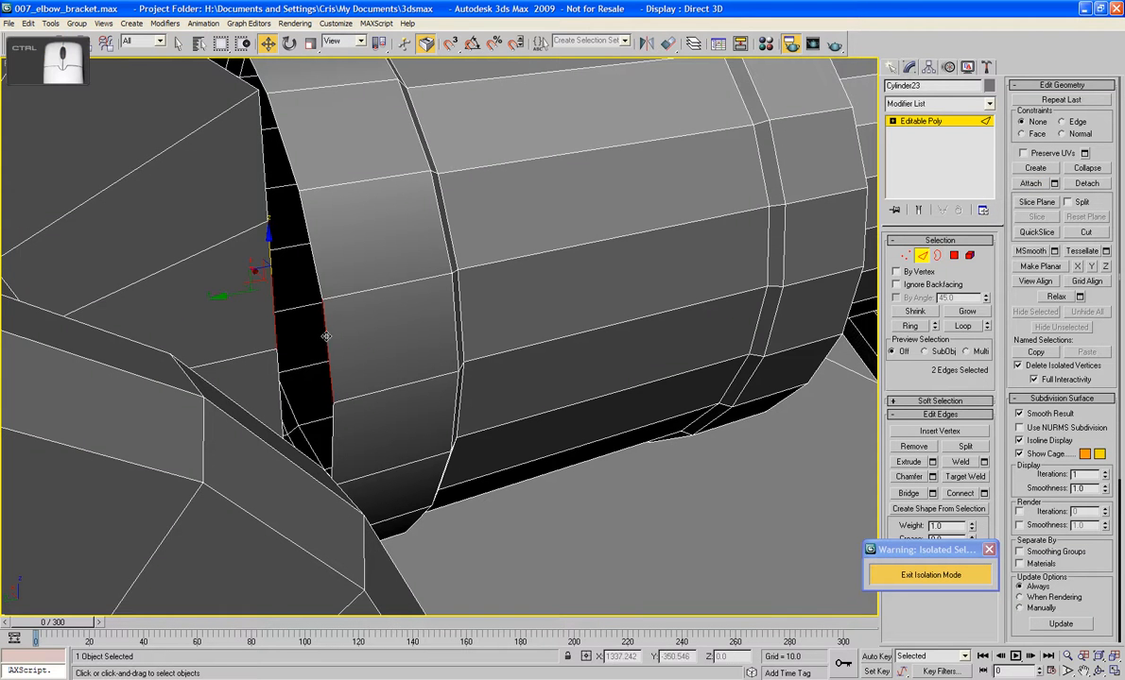
alt+middle_drag(463, 397, 444, 431)
ctrl+click(281, 436)
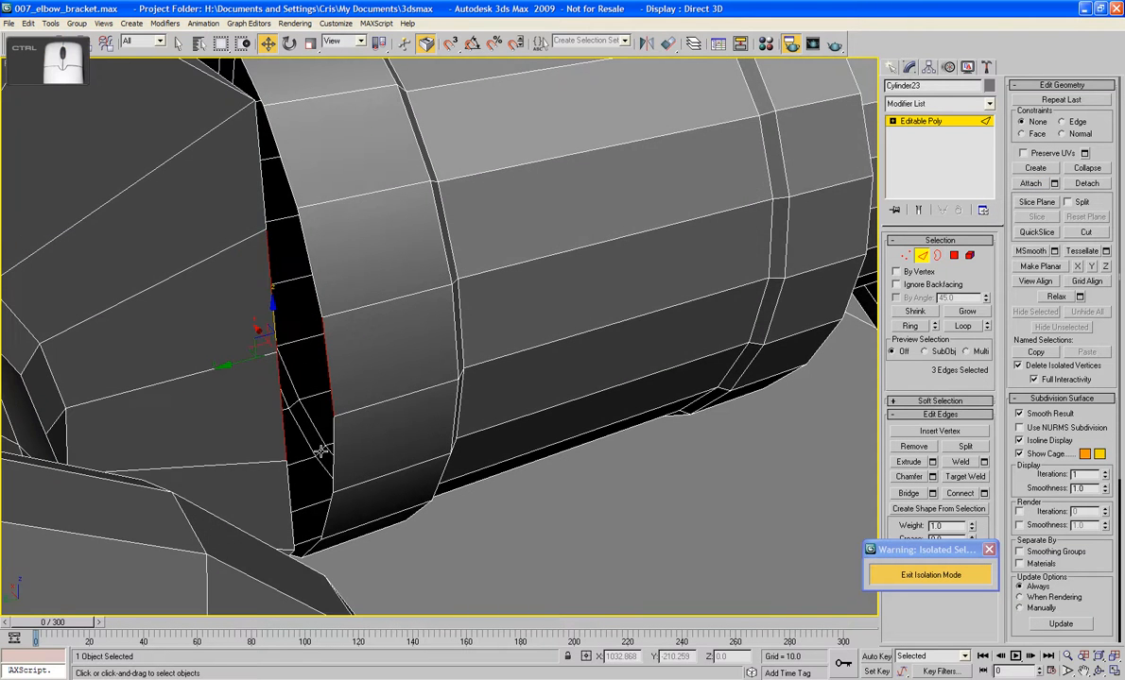
ctrl+click(308, 444)
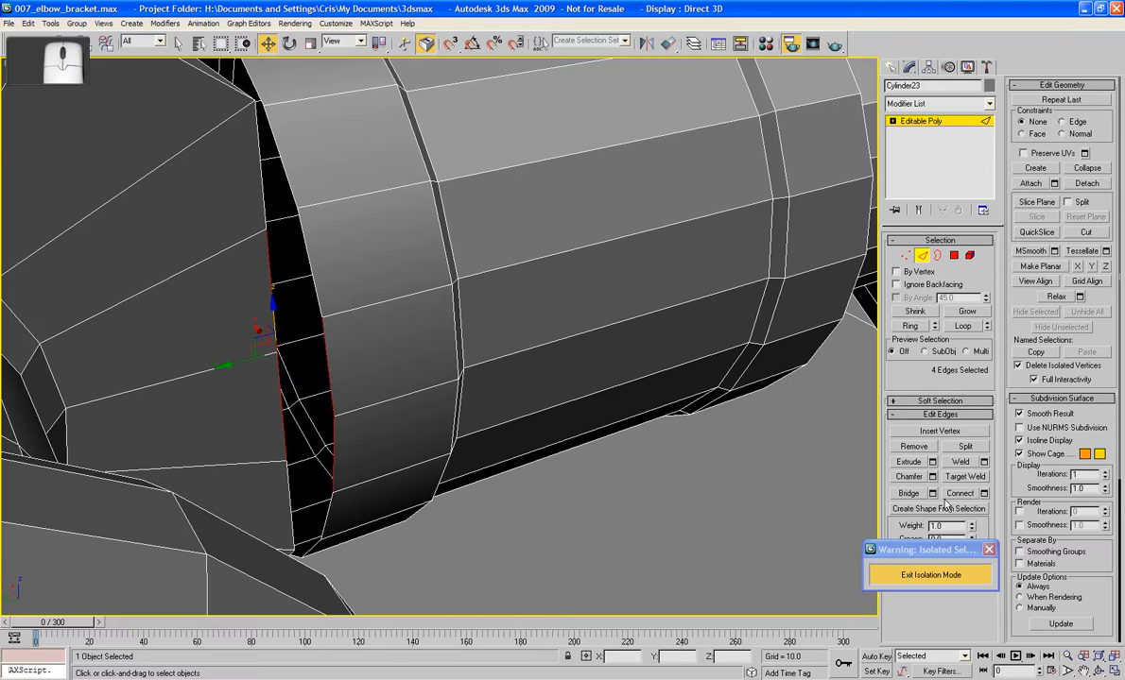
click(913, 494)
Bridge the two matching pairs of open edges between shaft and pin on the opposite side of the gap
alt+middle_drag(447, 359, 631, 427)
click(444, 408)
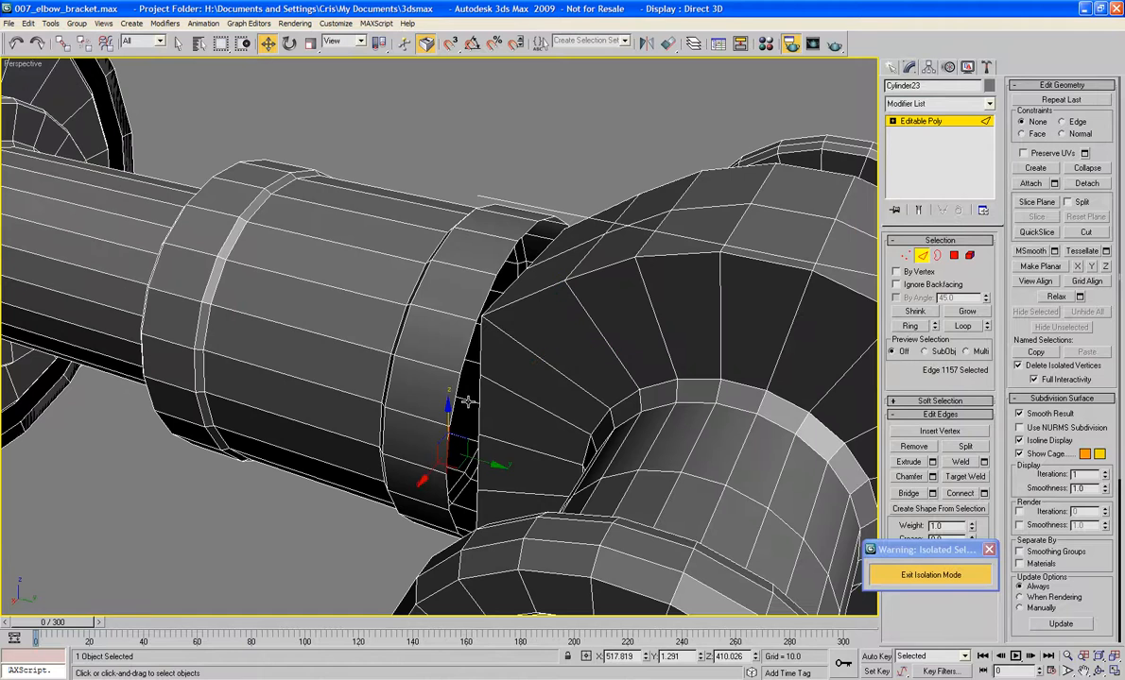
ctrl+click(449, 519)
ctrl+click(446, 500)
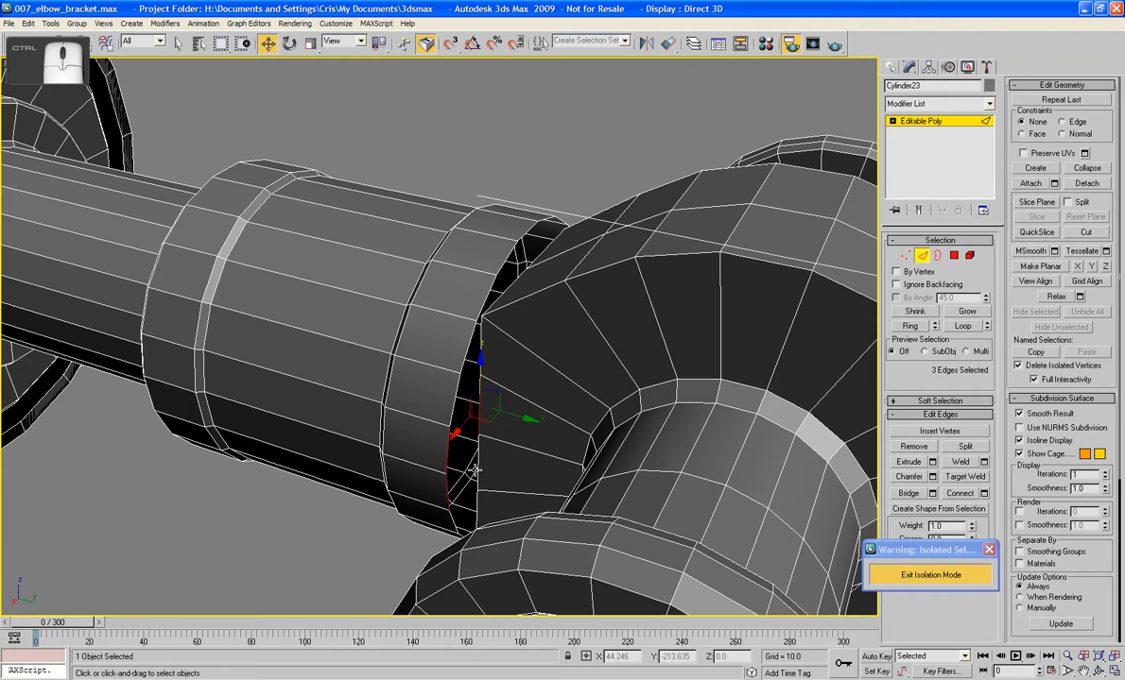
ctrl+click(477, 468)
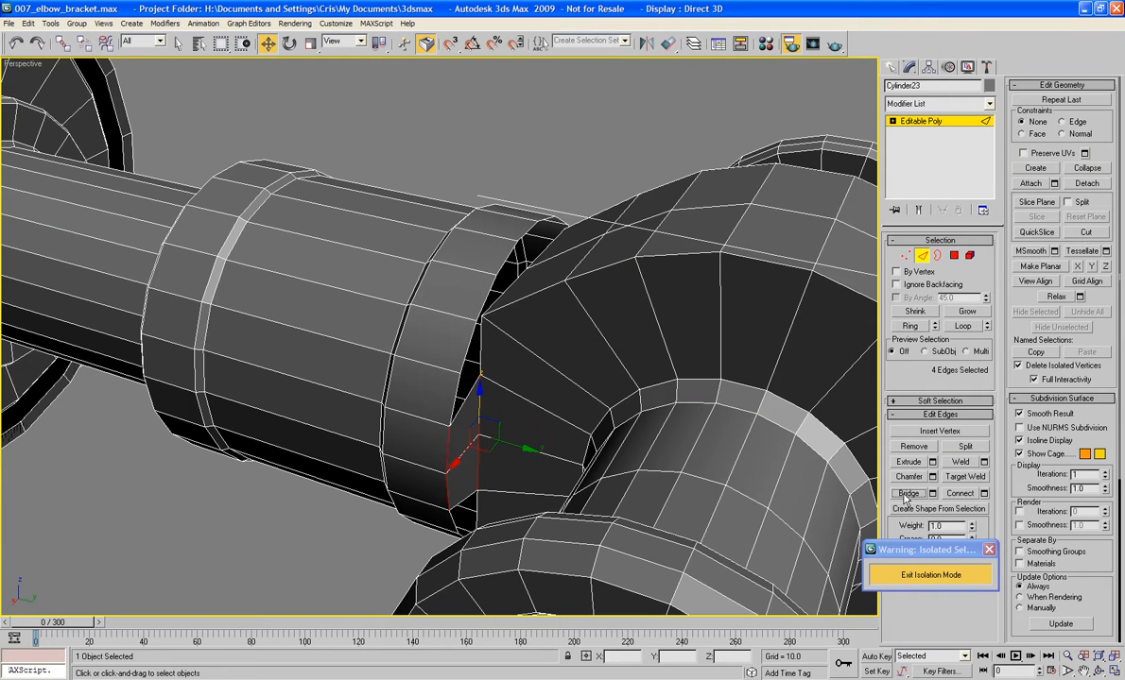
Cap the two remaining open borders between shaft and pin, save the scene, and leave border editing
click(938, 256)
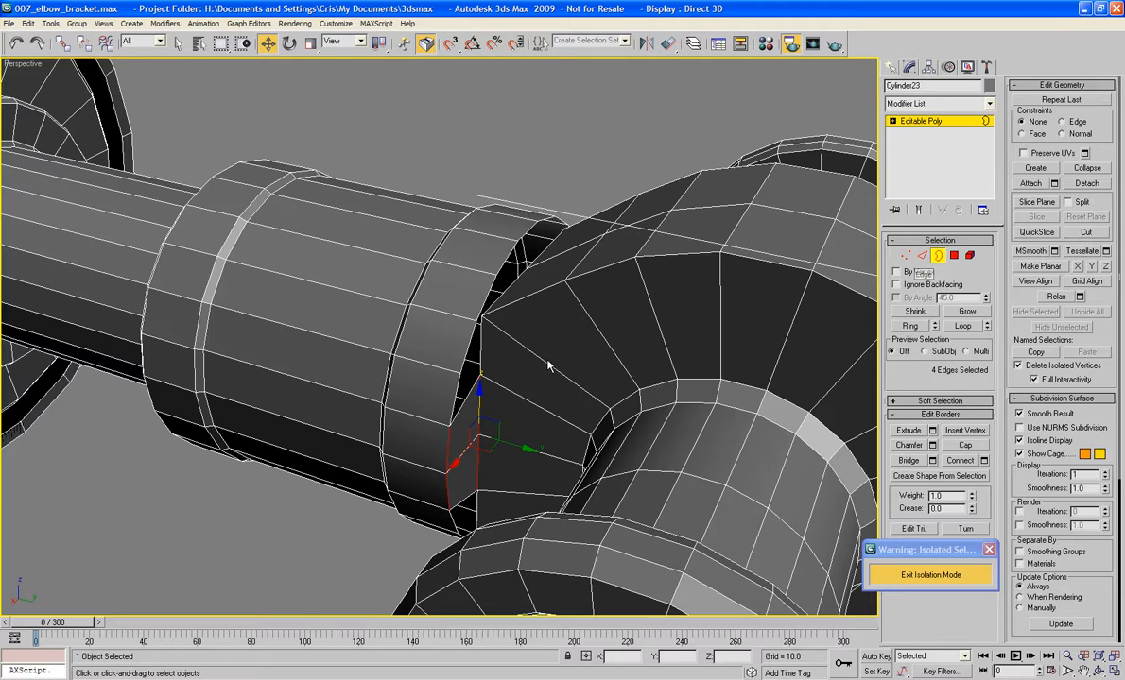
click(480, 368)
click(964, 446)
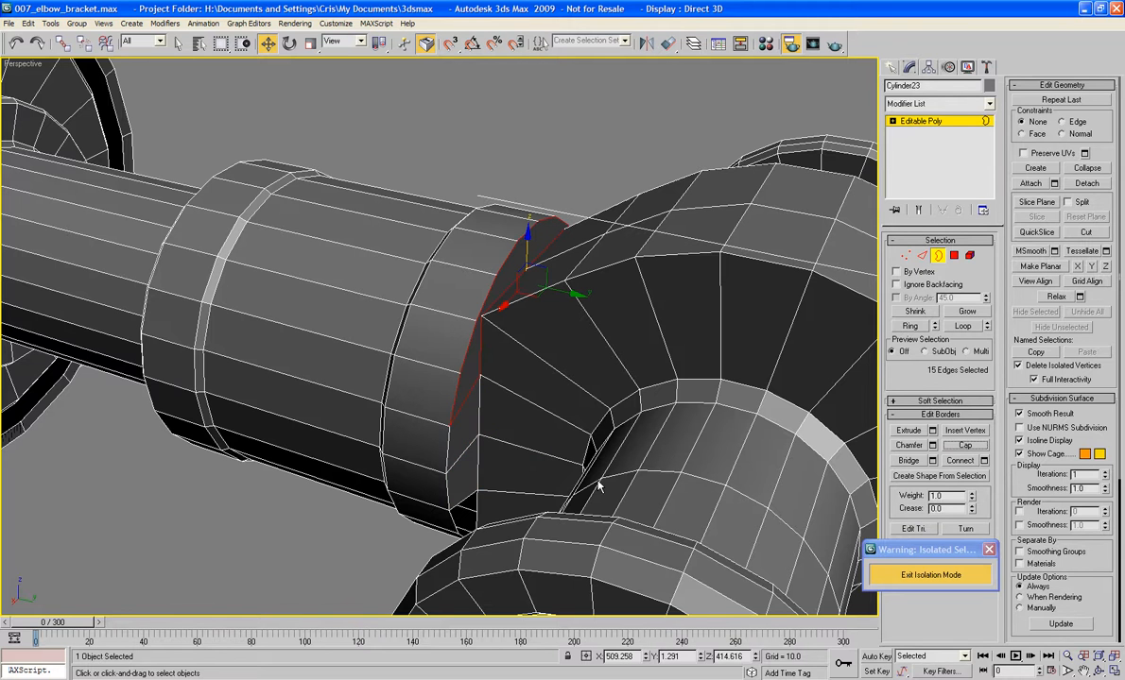
click(451, 518)
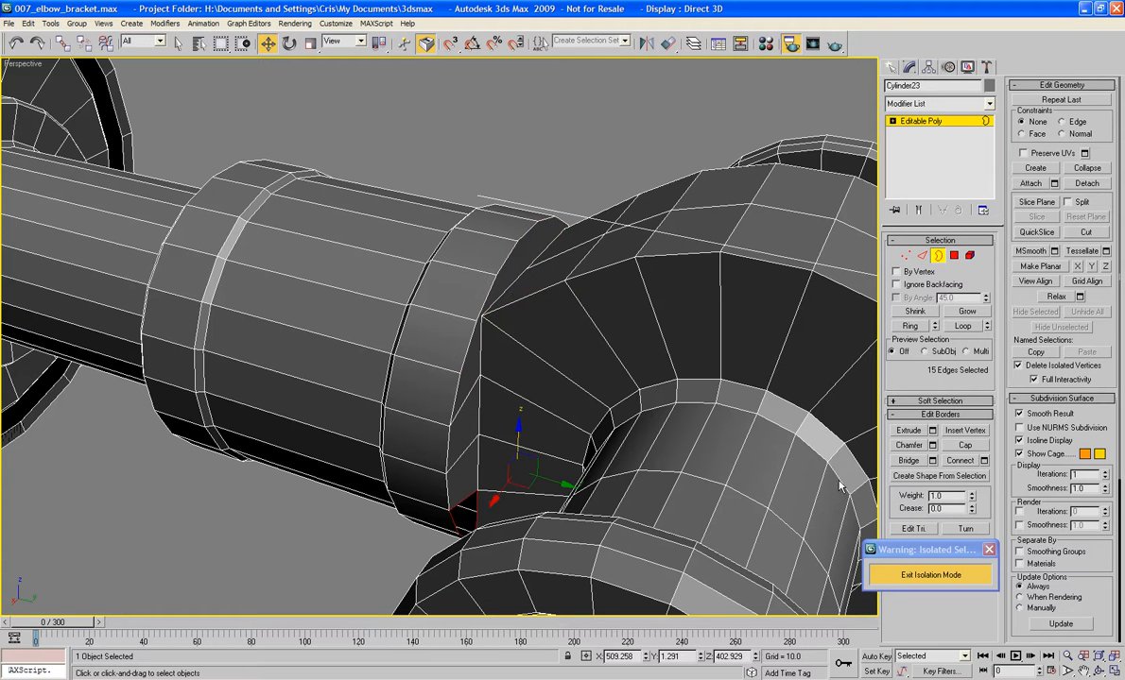
click(964, 447)
key(ctrl+s)
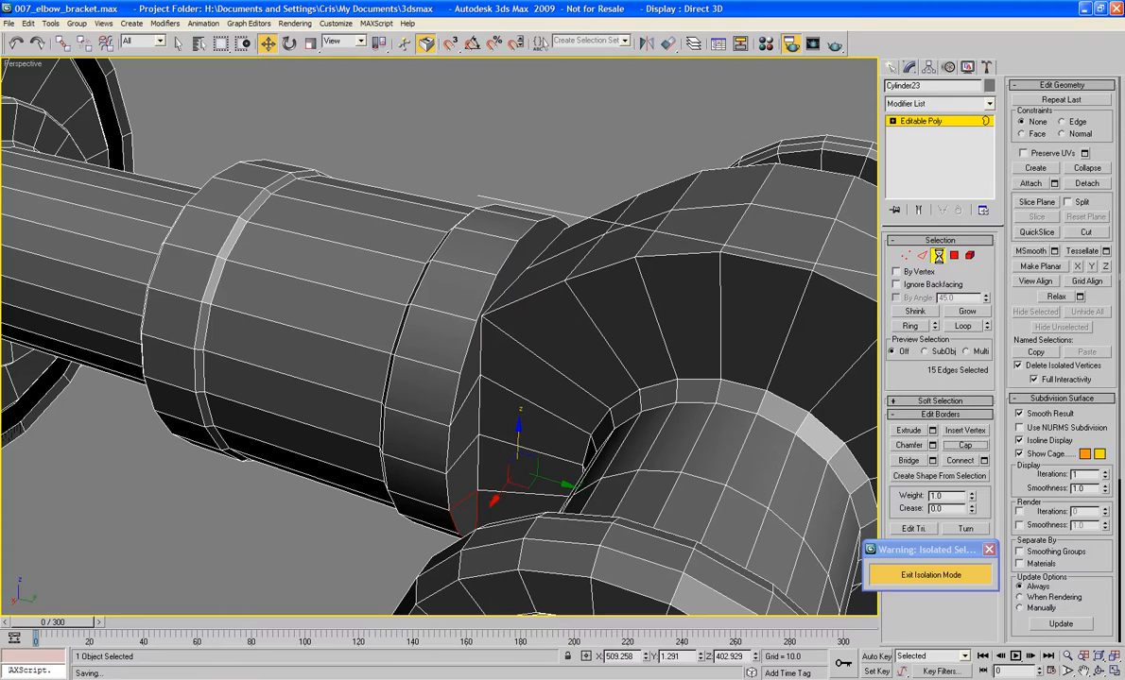
click(938, 255)
Rename the combined shaft and pin object as PF_Elbow_To_Fist_Piston_1
scroll(629, 278, down, 6)
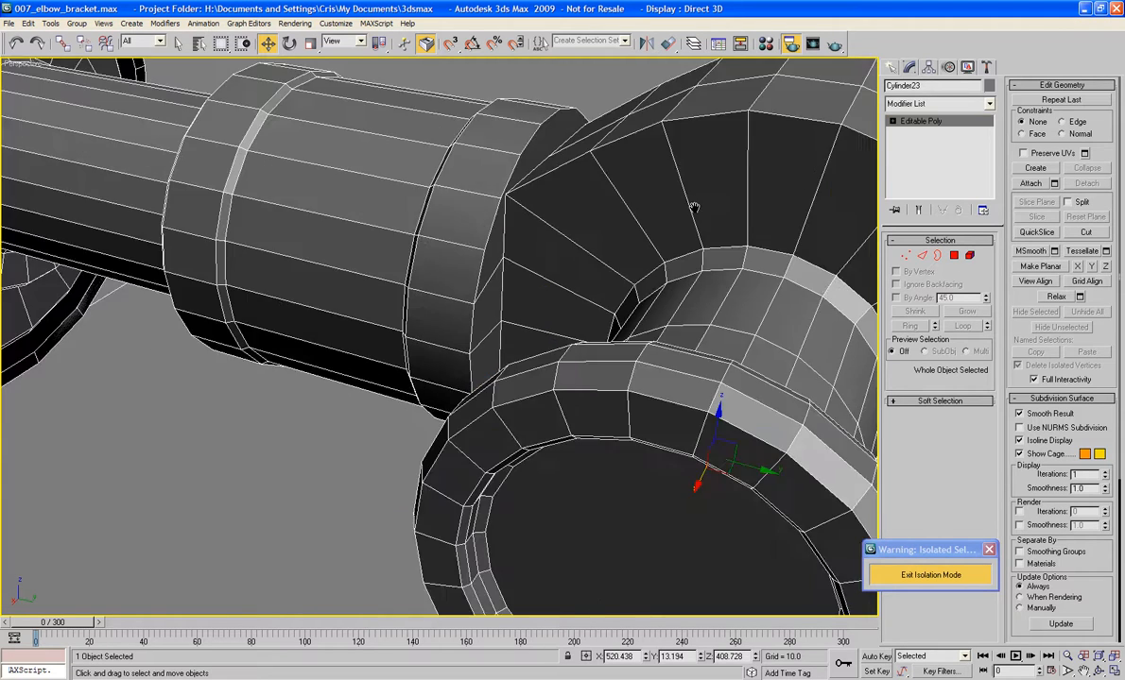
alt+middle_drag(648, 194, 501, 268)
scroll(486, 267, down, 3)
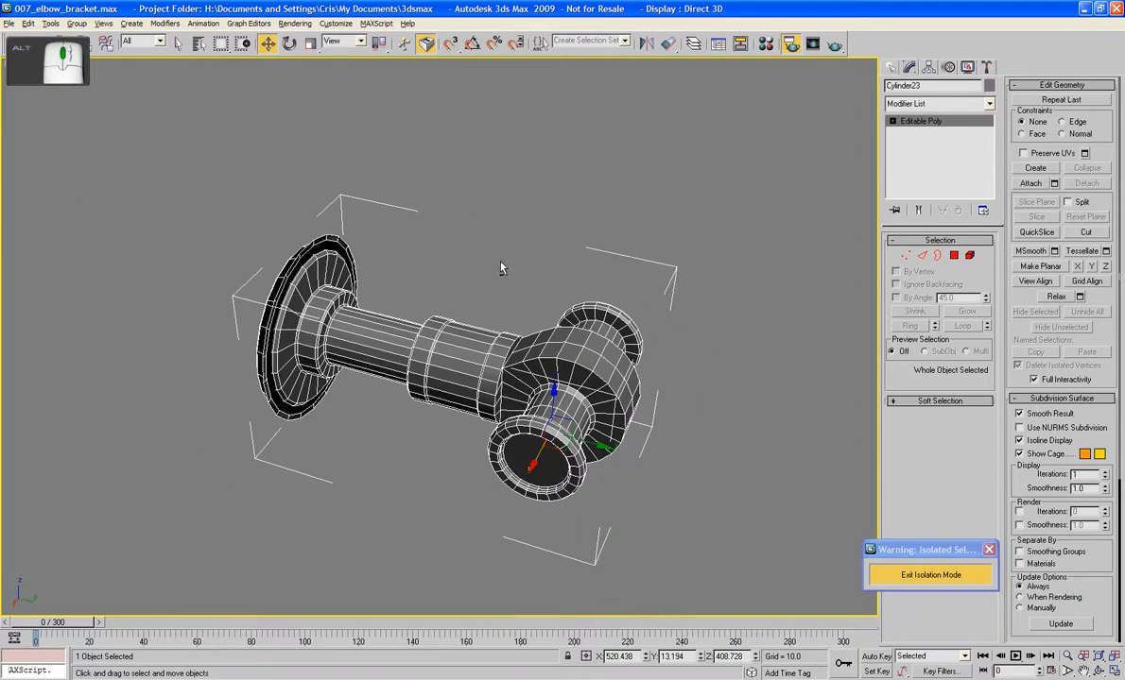
click(929, 85)
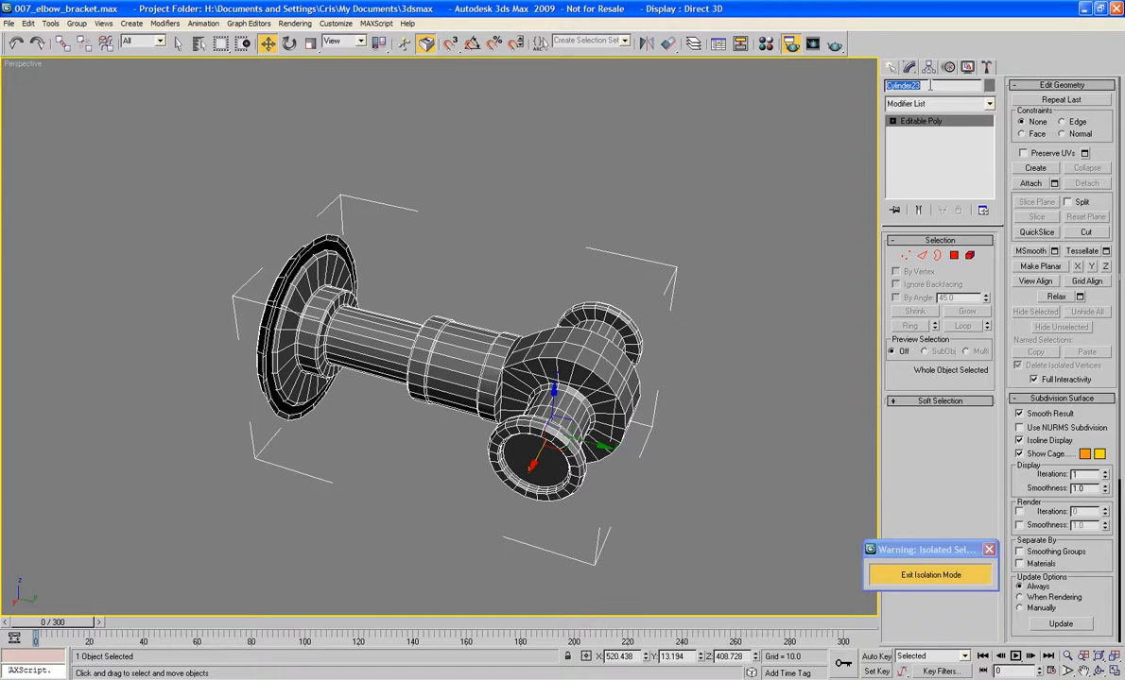
text(PF_Elbow_To_Fist)
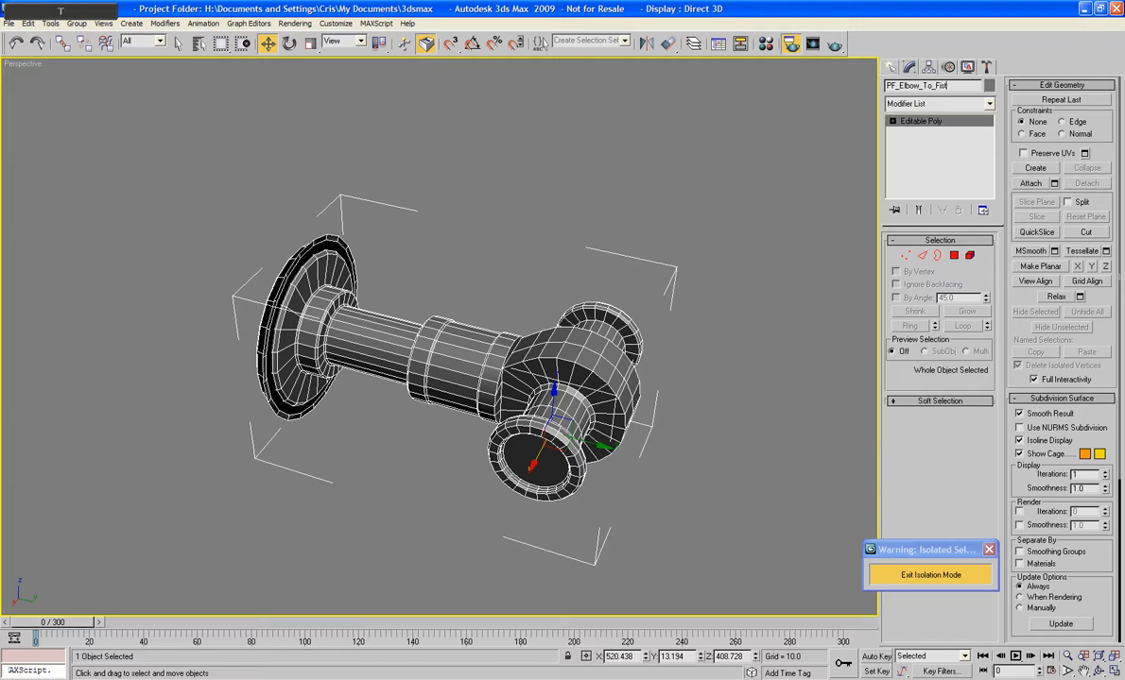
text(_Piston_1)
Clear the selection and exit isolation mode to show the piston together with the rest of the model
click(737, 168)
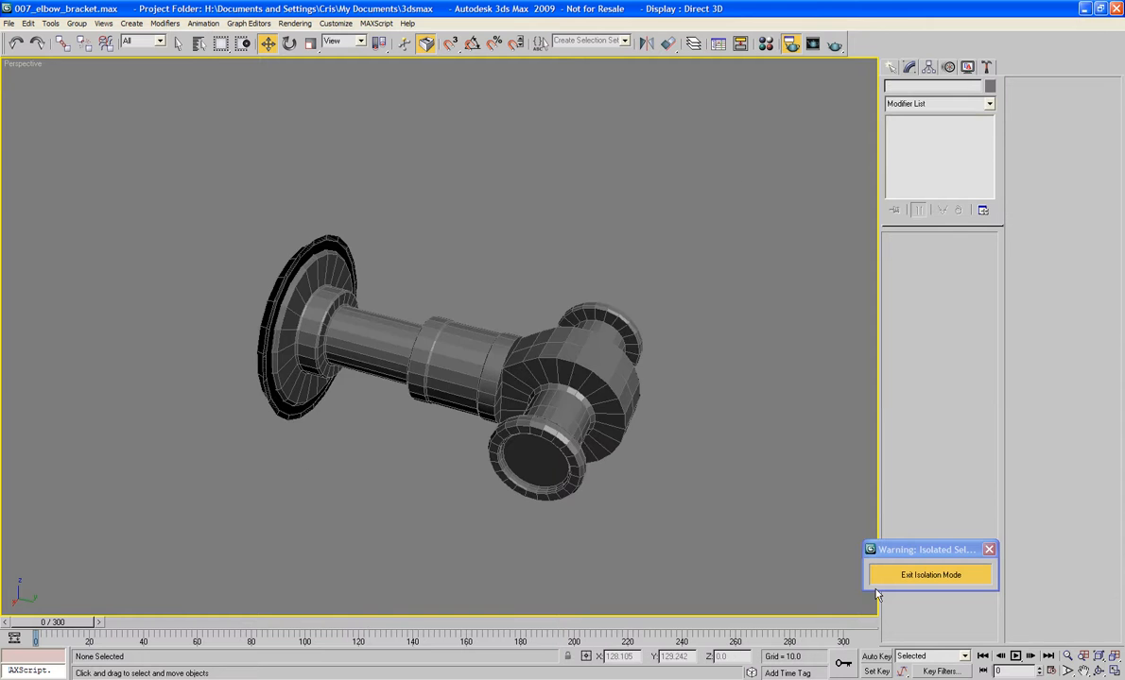
click(921, 575)
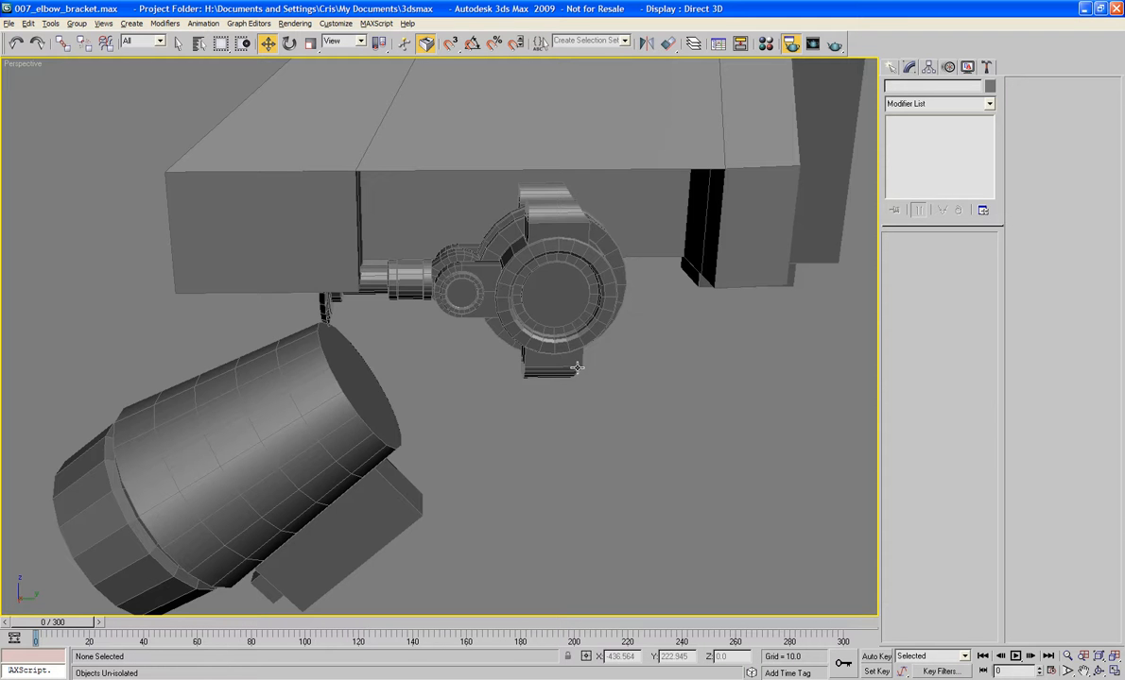
scroll(578, 368, up, 3)
key(z)
alt+middle_drag(606, 371, 554, 380)
scroll(589, 368, up, 5)
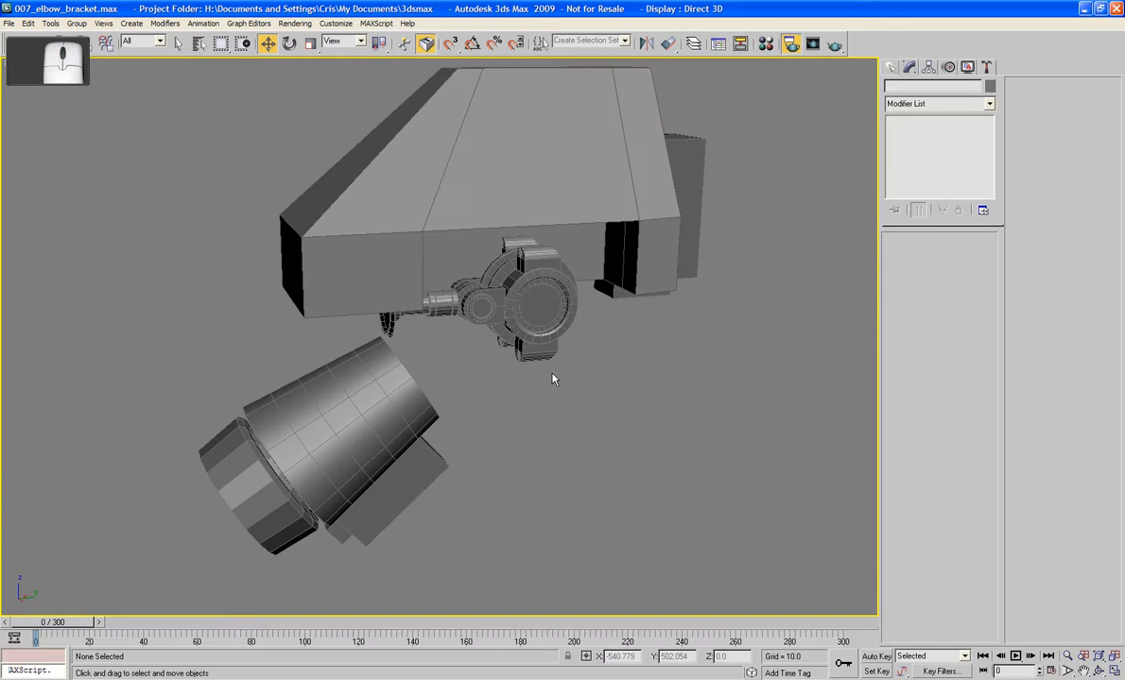